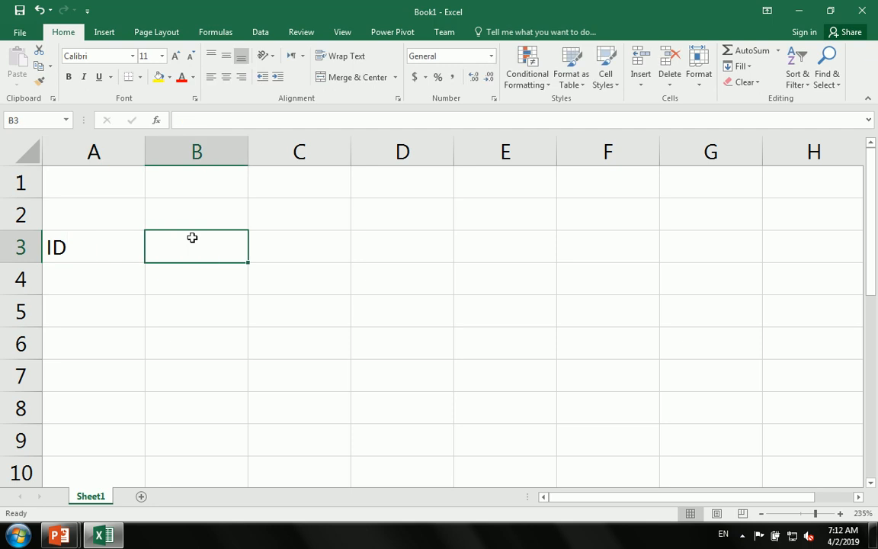
# Enter the column headers Name in B3 and Age in C3
pyautogui.press('Tab')
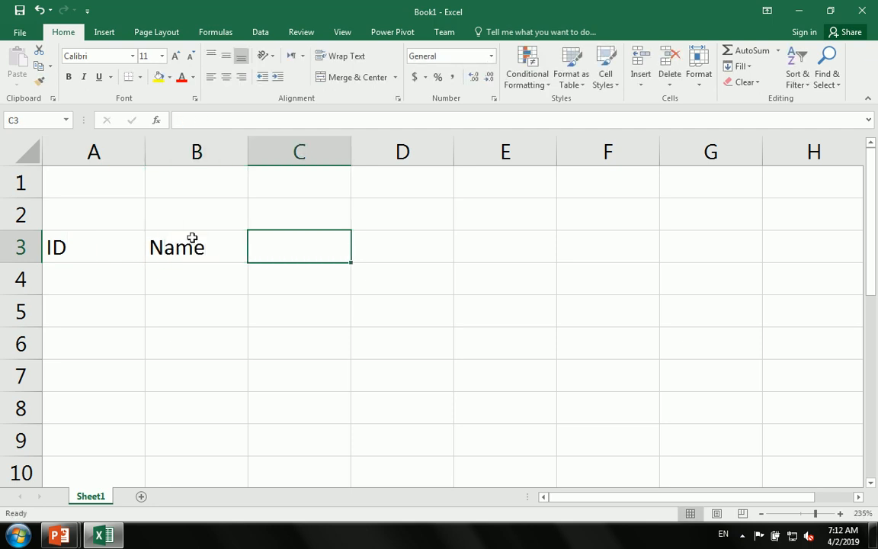
pyautogui.write('Age')
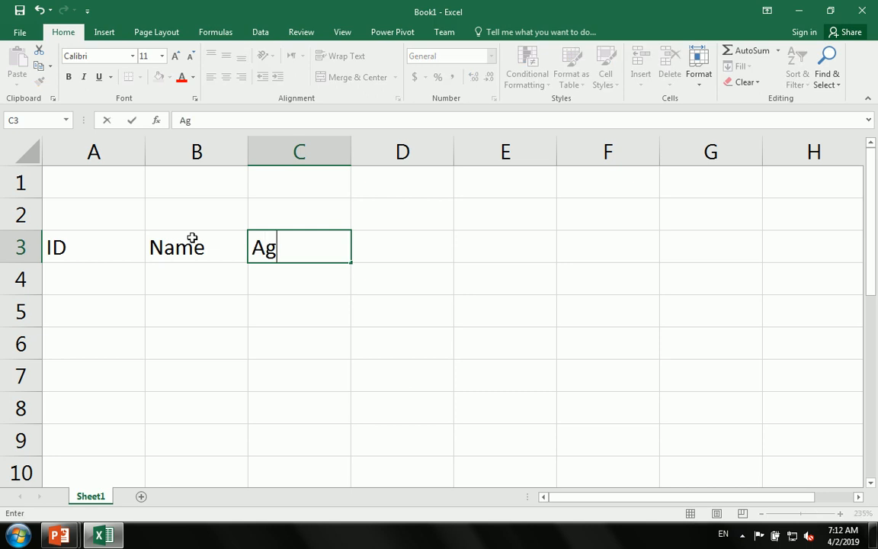
pyautogui.press('Return')
# Apply All Borders to the table range A3:D8
pyautogui.press('Up')
pyautogui.press('Left')
pyautogui.press('Left')
pyautogui.hotkey('shift', 'Right')
pyautogui.hotkey('shift', 'Right')
pyautogui.hotkey('shift', 'Right')
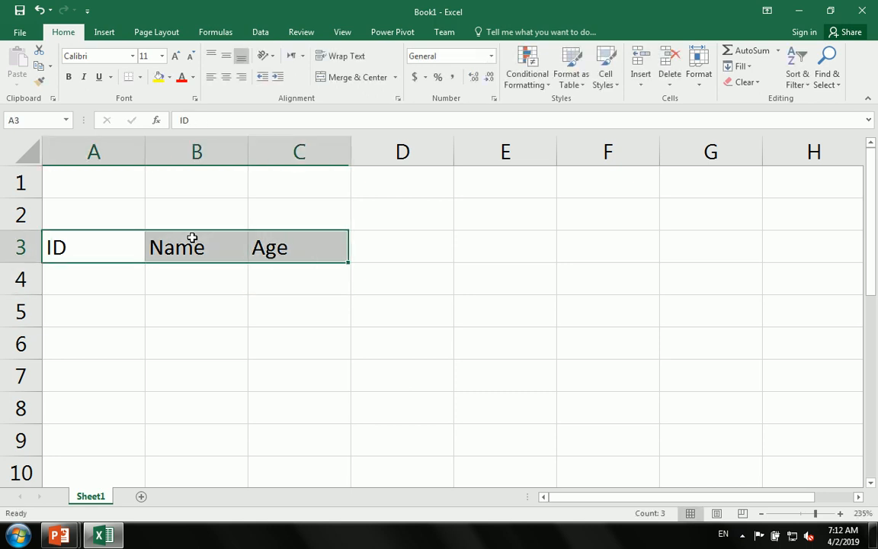
pyautogui.hotkey('shift', 'Down')
pyautogui.hotkey('shift', 'Down')
pyautogui.hotkey('shift', 'Down')
pyautogui.hotkey('shift', 'Down')
pyautogui.hotkey('shift', 'Down')
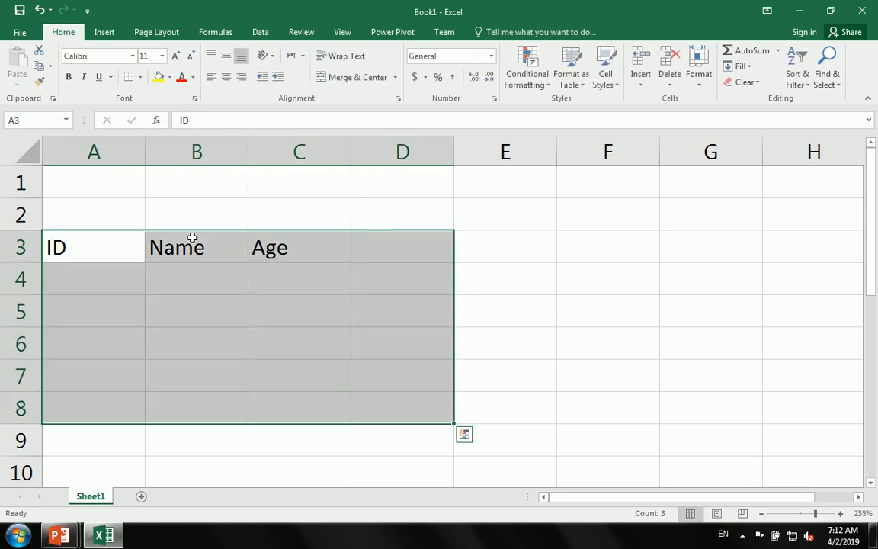
pyautogui.click(139, 77)
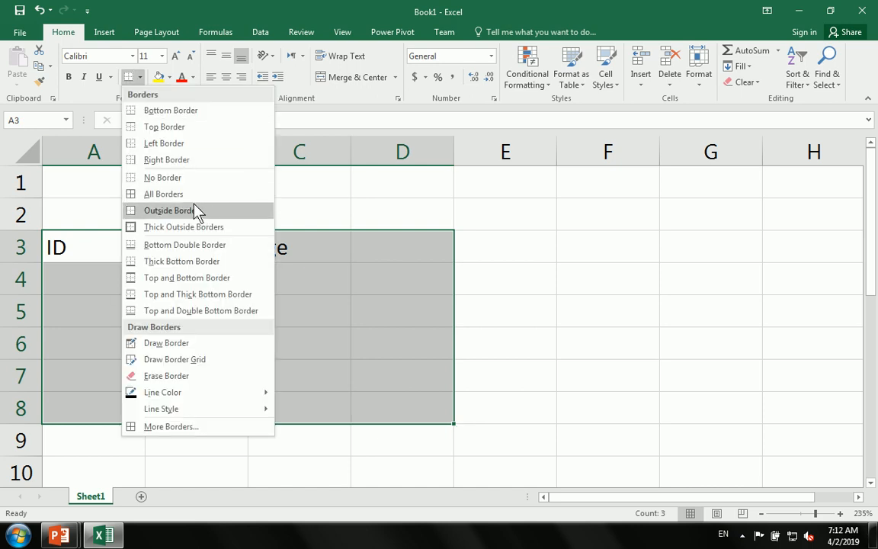
pyautogui.click(191, 196)
# Widen column D and center the contents of A3:D8 horizontally and vertically
pyautogui.click(411, 233)
pyautogui.moveTo(454, 152); pyautogui.dragTo(505, 151)
pyautogui.moveTo(84, 246); pyautogui.dragTo(426, 407)
pyautogui.click(227, 77)
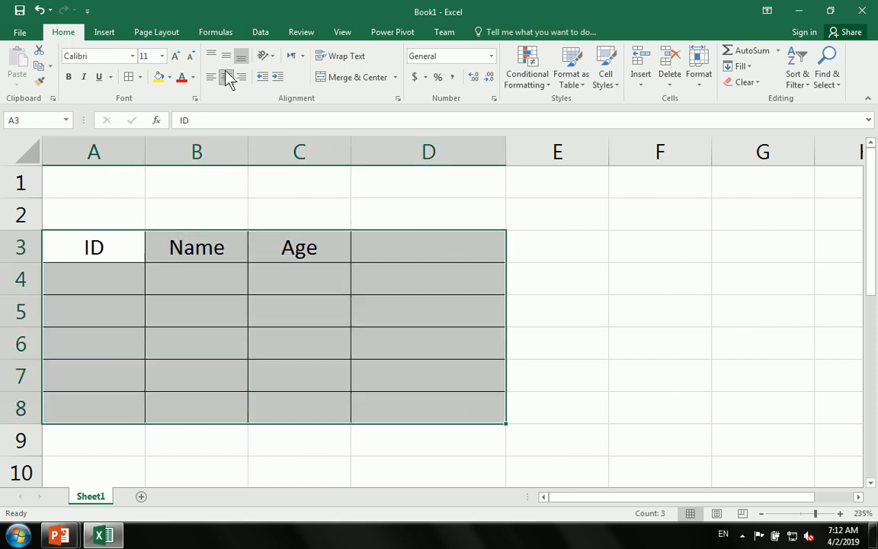
# Make the header row A3:D3 bold
pyautogui.click(141, 247)
pyautogui.moveTo(147, 247); pyautogui.dragTo(413, 241)
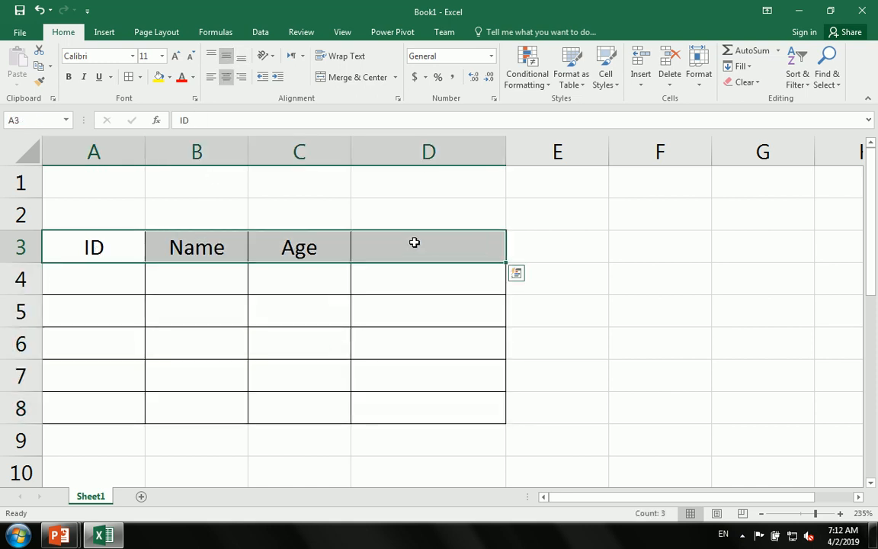
pyautogui.click(69, 77)
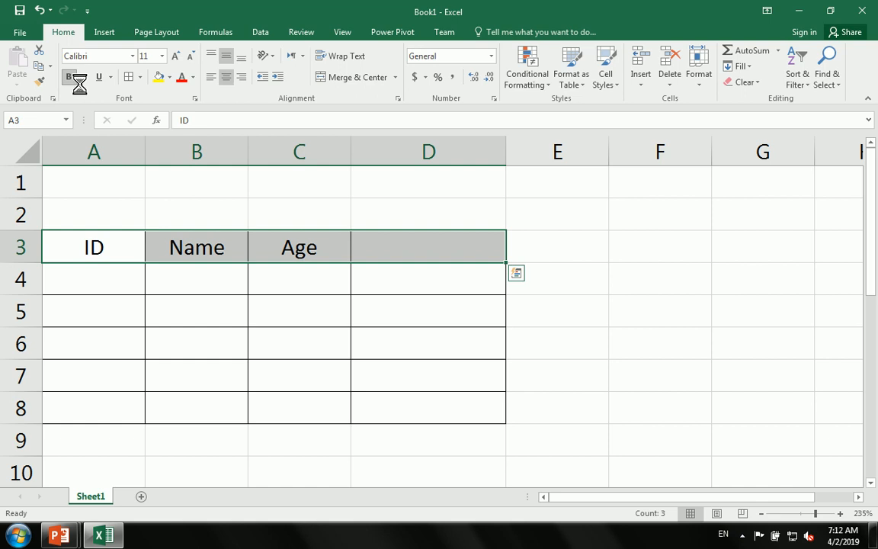
# Fill the ID column, A4 to A8, with the numbers 1 to 5
pyautogui.click(124, 267)
pyautogui.write('1')
pyautogui.press('Return')
pyautogui.write('2')
pyautogui.press('Return')
pyautogui.write('3')
pyautogui.press('Return')
pyautogui.write('4 5')
pyautogui.press('Tab')
# Fill the Name column, B4 to B8, with five people's first names
pyautogui.press('Up')
pyautogui.press('Up')
pyautogui.press('Up')
pyautogui.press('Up')
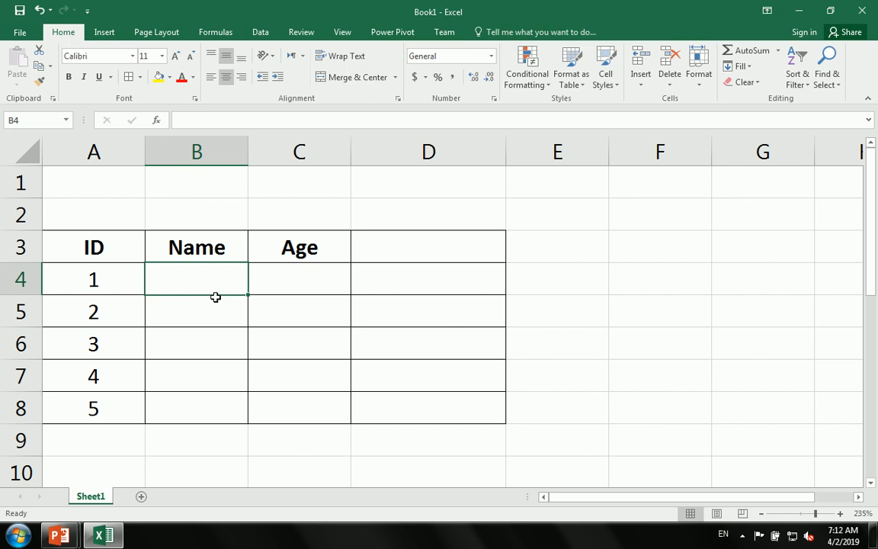
pyautogui.write('Usman')
pyautogui.press('Return')
pyautogui.write('NOor')
pyautogui.press('Return')
pyautogui.write('Kamal')
pyautogui.hotkey('ctrl', 'Return')
pyautogui.press('Return')
pyautogui.write('Ahmad')
pyautogui.press('Return')
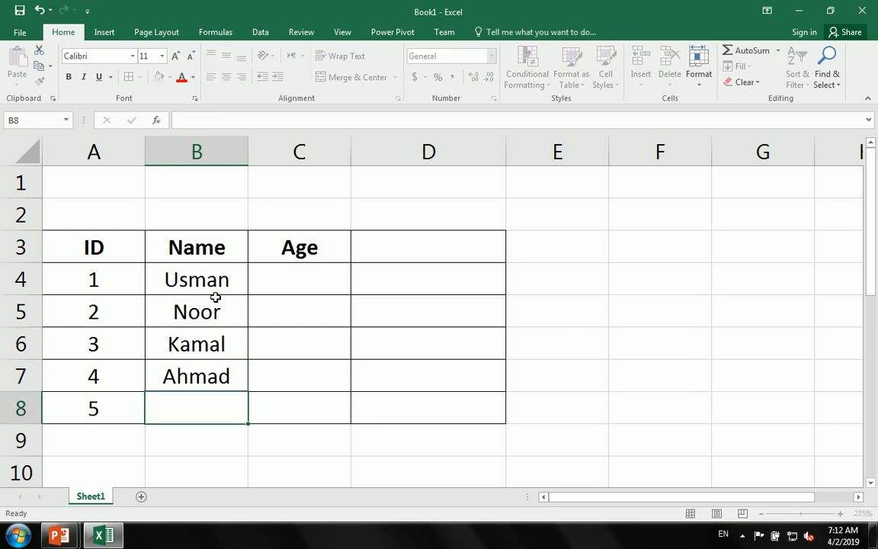
pyautogui.press('Up')
pyautogui.press('Down')
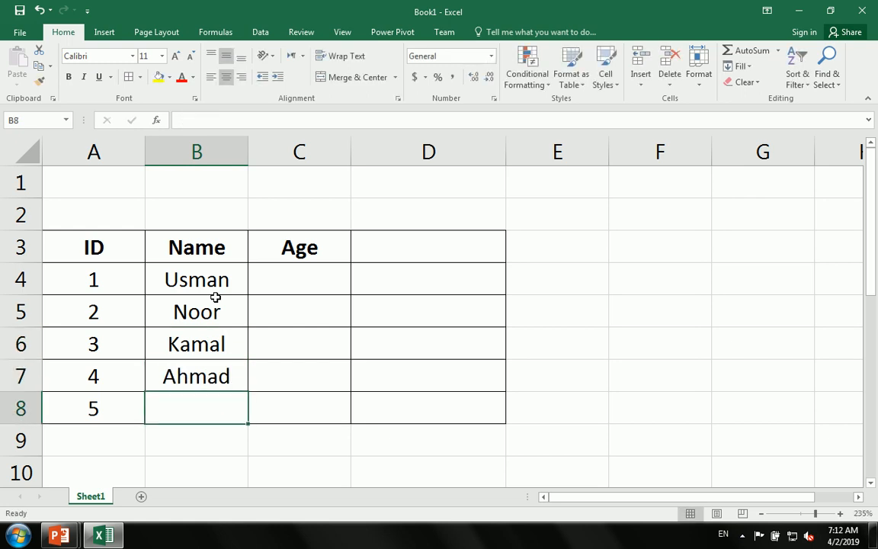
pyautogui.write('Sajjad')
pyautogui.press('Tab')
# Fill the Age column, C4 to C8, with the values 22, 25, 40, 44 and 18
pyautogui.press('Up')
pyautogui.press('Up')
pyautogui.press('Up')
pyautogui.press('Up')
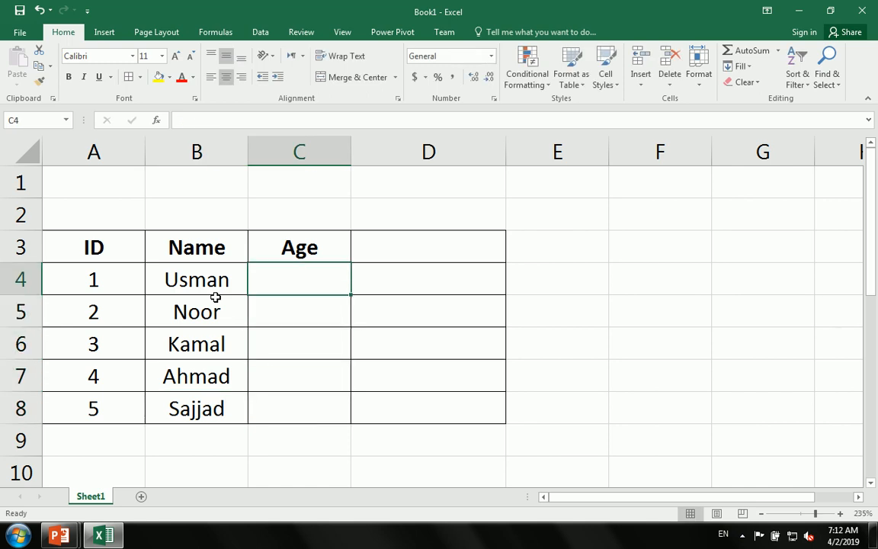
pyautogui.write('22')
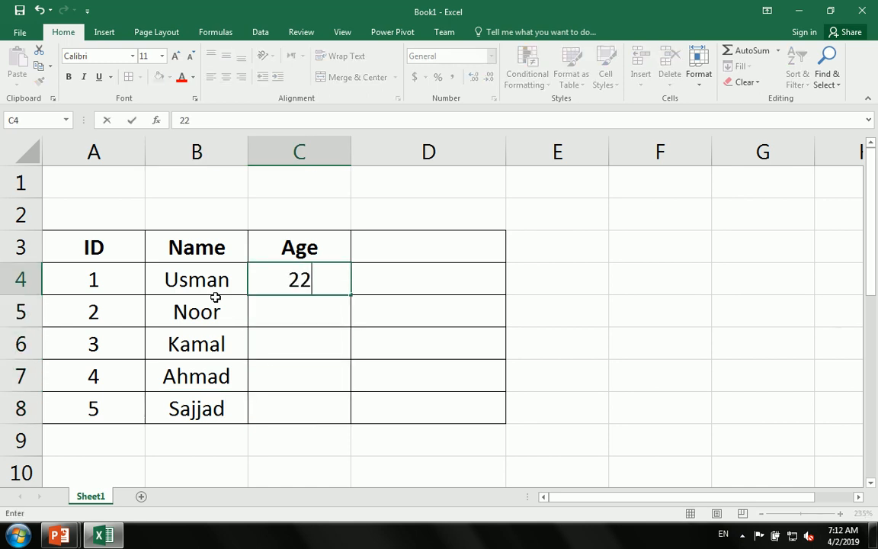
pyautogui.press('Return')
pyautogui.write('25')
pyautogui.press('Return')
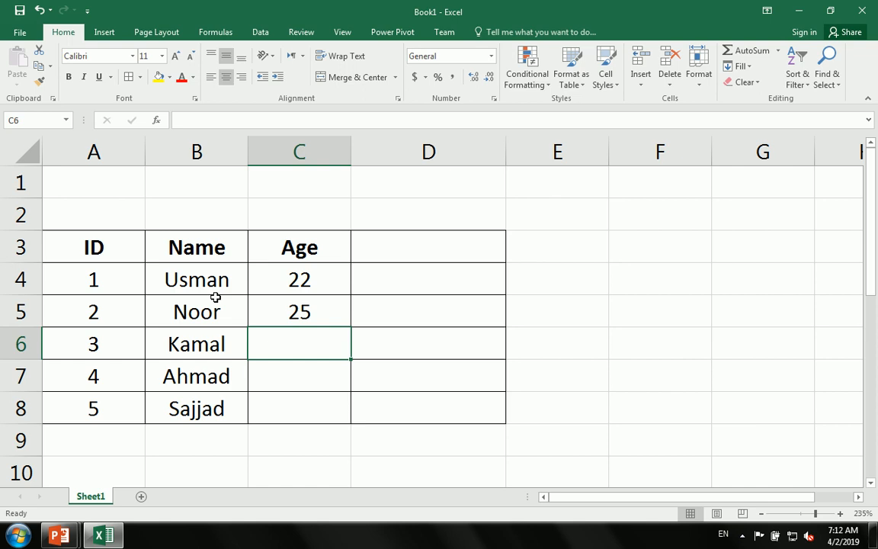
pyautogui.write('40')
pyautogui.press('Return')
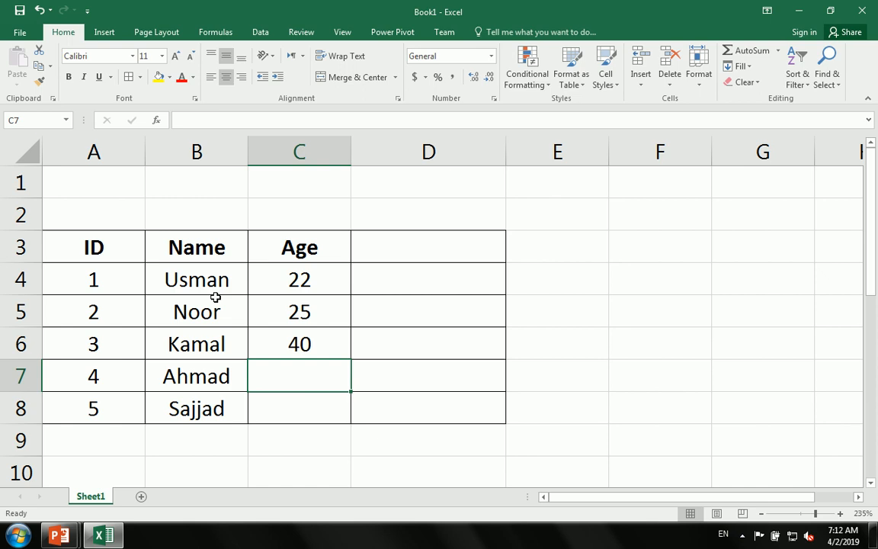
pyautogui.write('44')
pyautogui.press('Return')
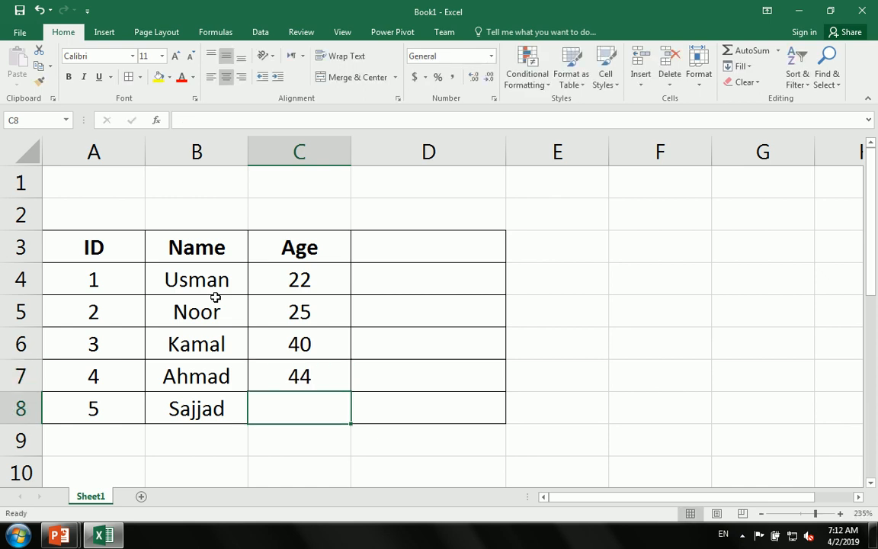
pyautogui.write('18')
pyautogui.press('Return')
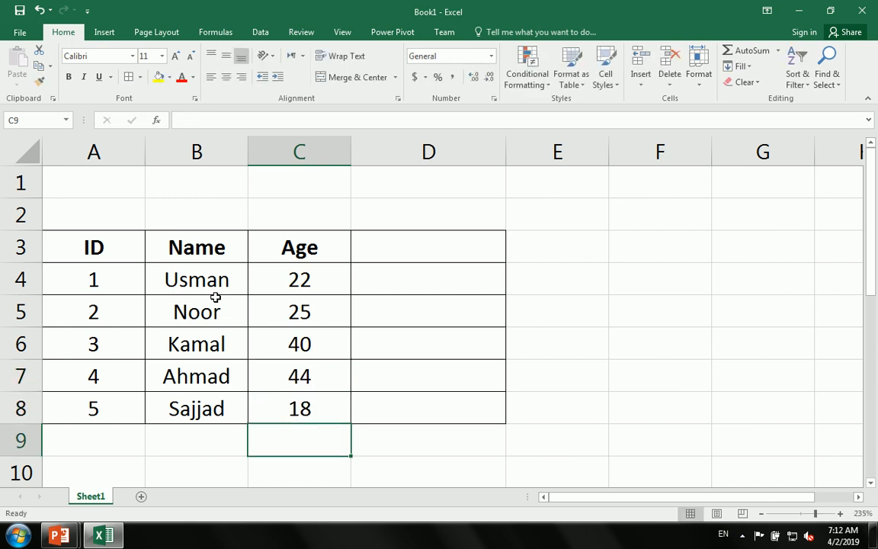
# Enter the header Reslut in D3 and widen column D further
pyautogui.click(427, 255)
pyautogui.write('Reslut')
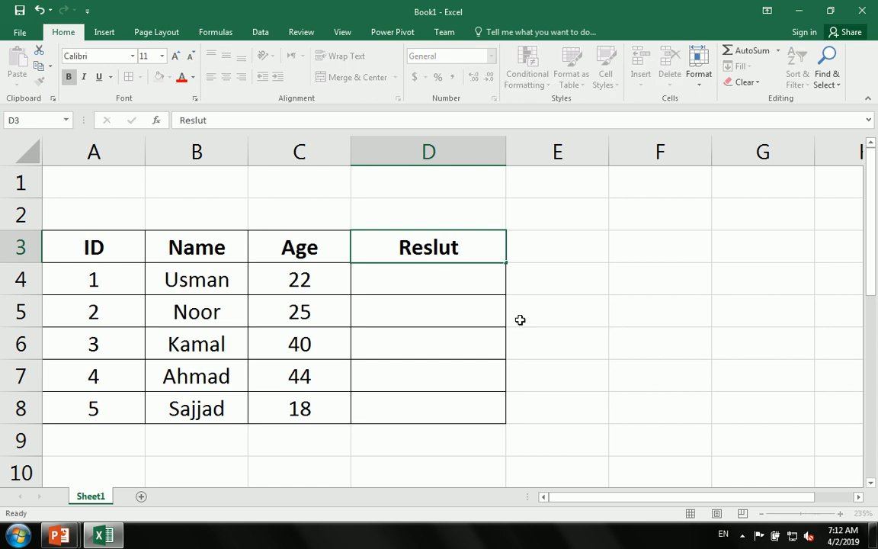
pyautogui.press('Return')
pyautogui.moveTo(505, 152); pyautogui.dragTo(616, 148)
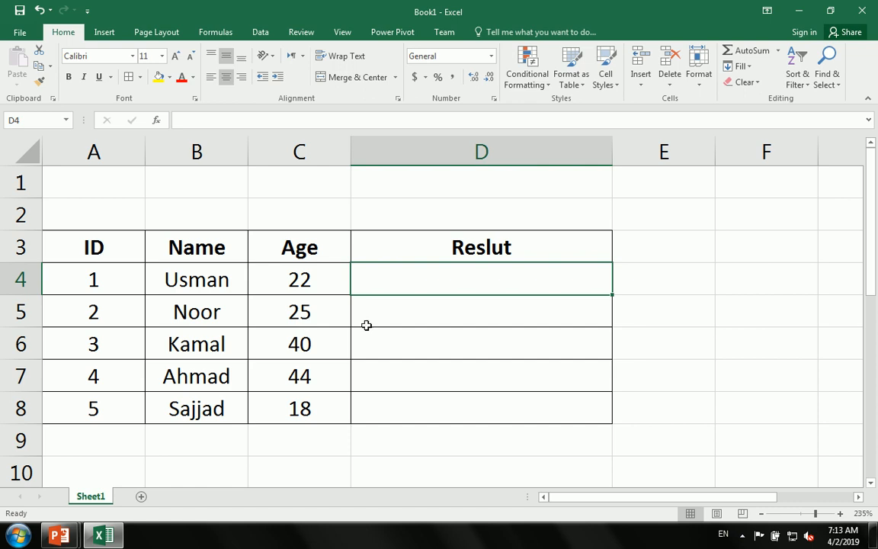
# Change the age in C6 to 15
pyautogui.click(330, 348)
pyautogui.write('15')
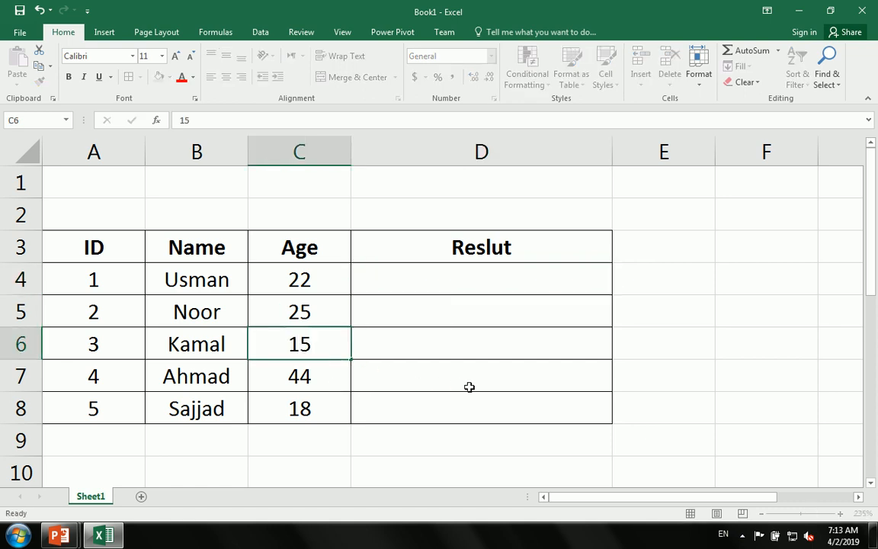
pyautogui.press('Return')
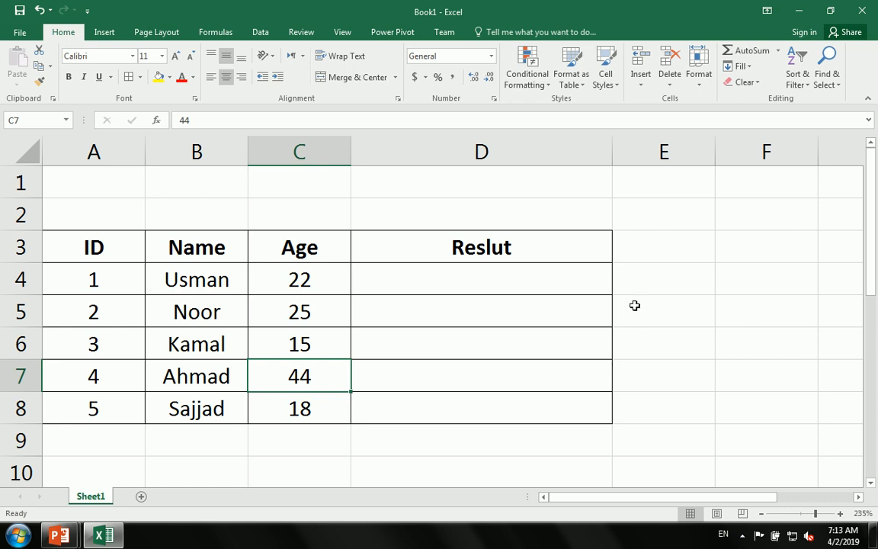
# Enter the formula =IF(C4=>20,"You Are Select") in D4 and accept the proposed correction of the operator to >=
pyautogui.click(497, 285)
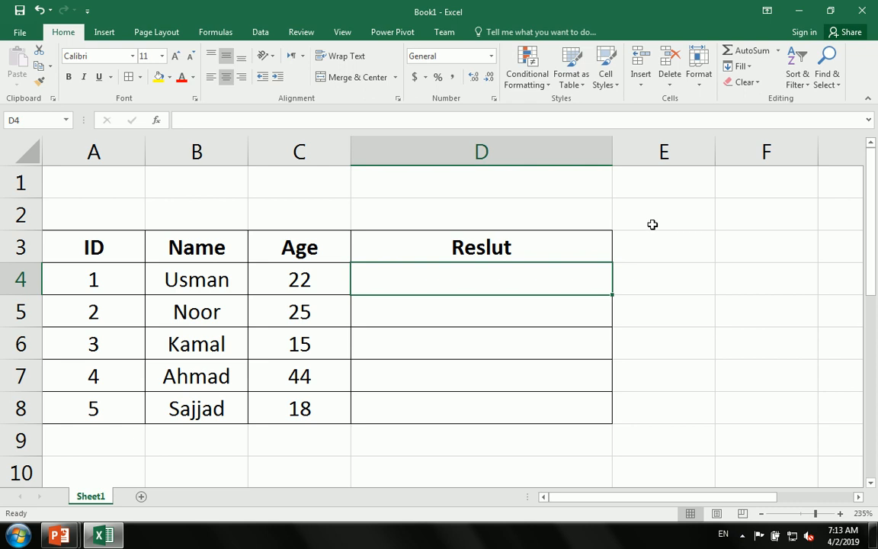
pyautogui.write('=i')
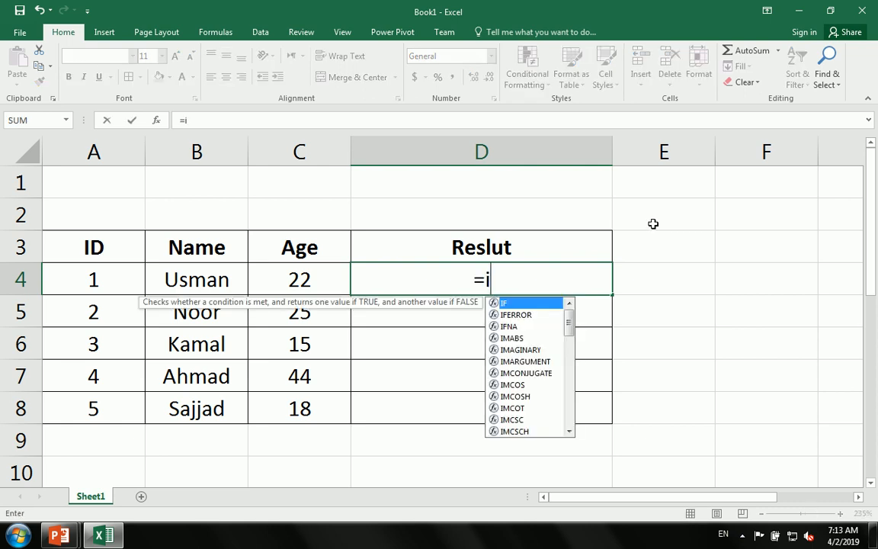
pyautogui.press('Tab')
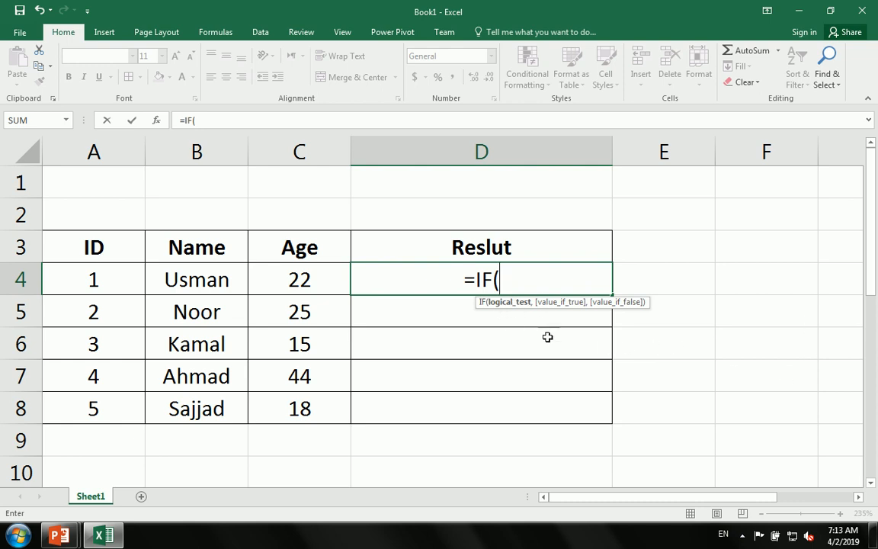
pyautogui.click(296, 279)
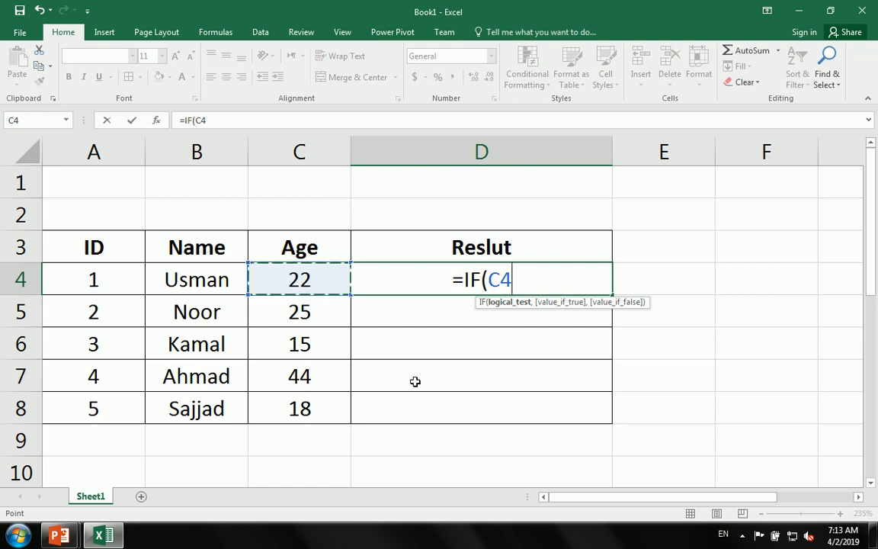
pyautogui.write('=')
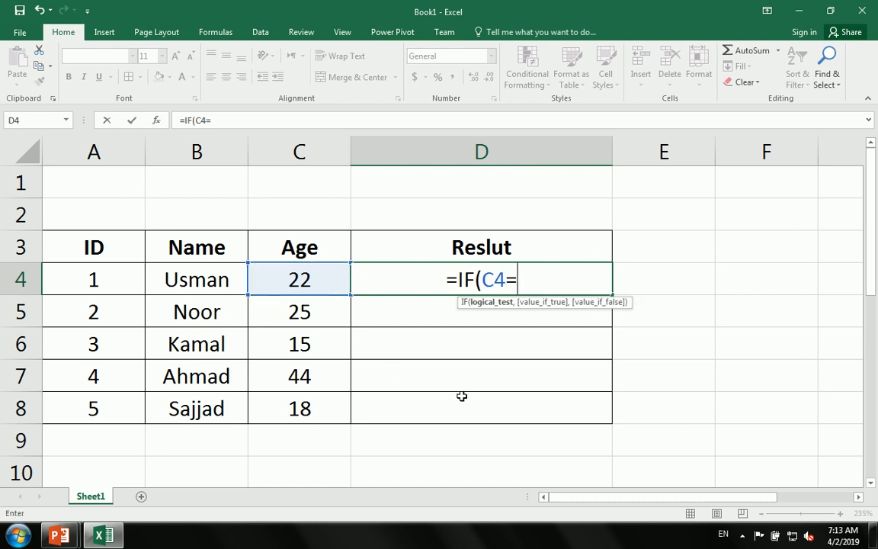
pyautogui.write('>')
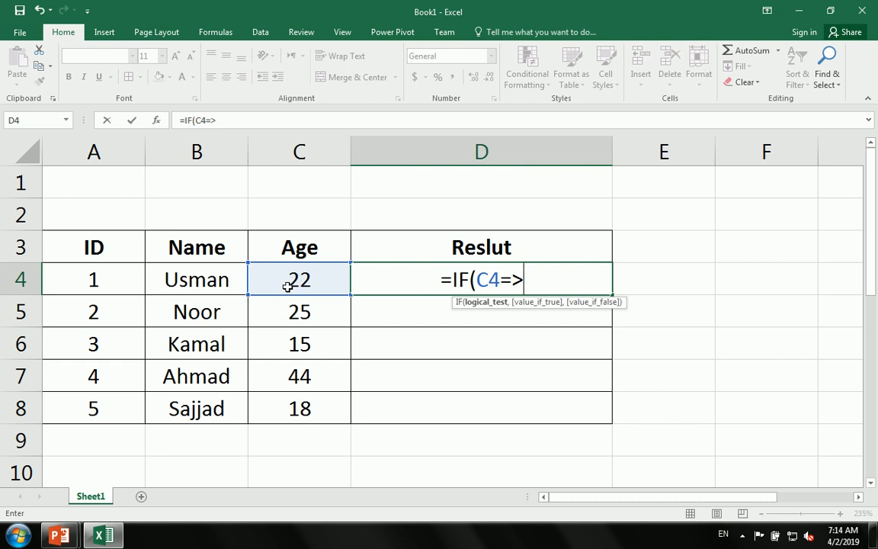
pyautogui.write('20')
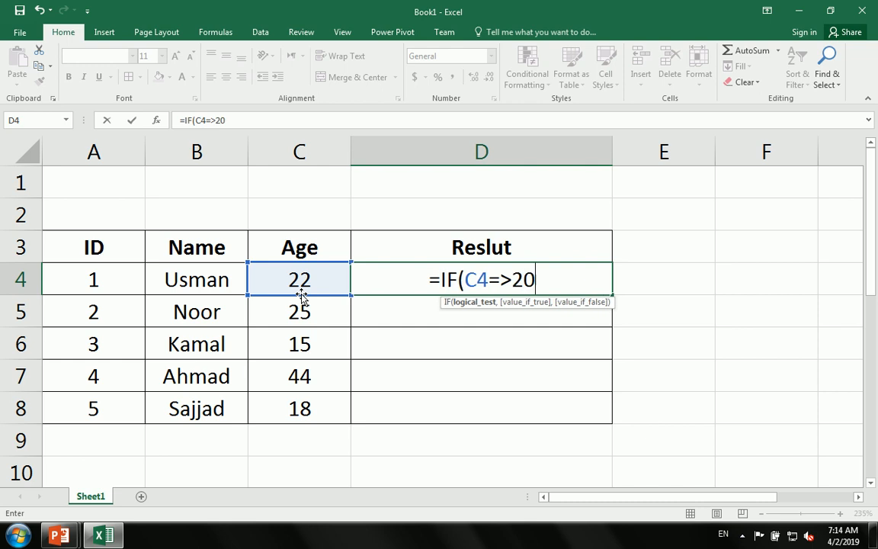
pyautogui.write(',')
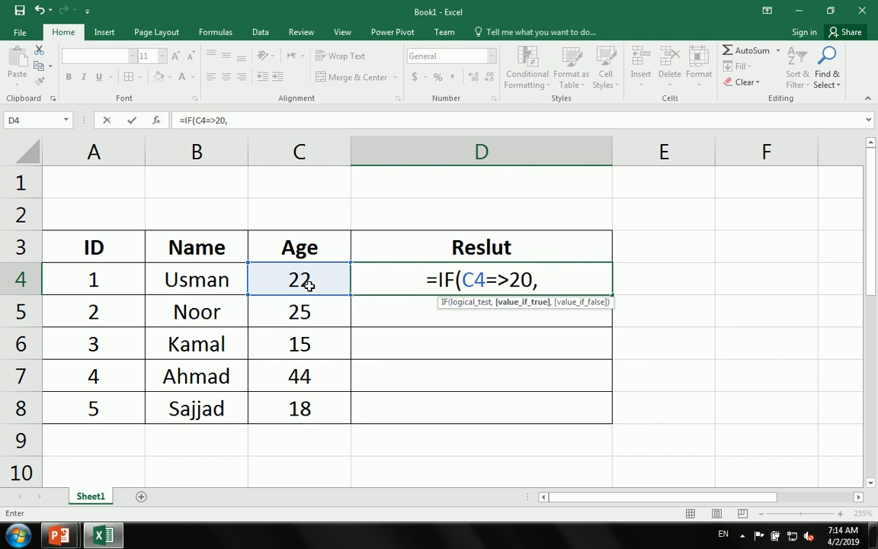
pyautogui.write('"')
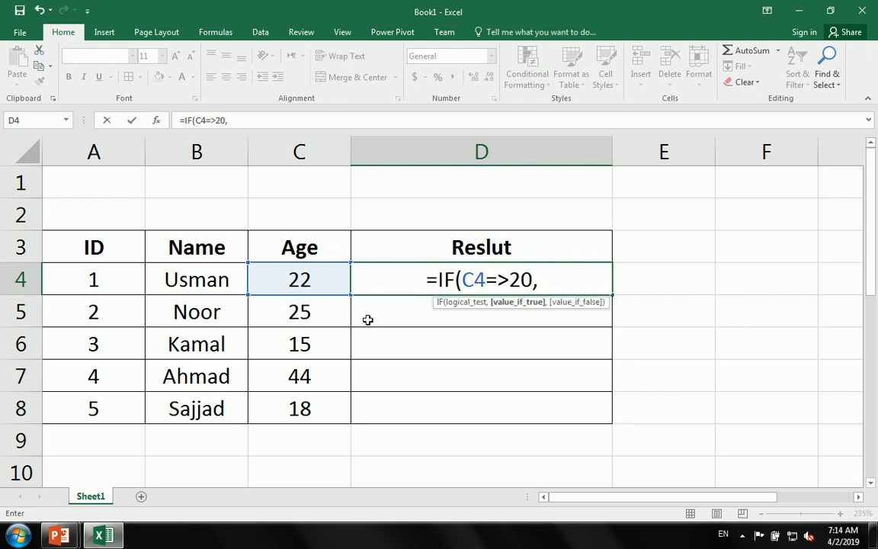
pyautogui.write('You A')
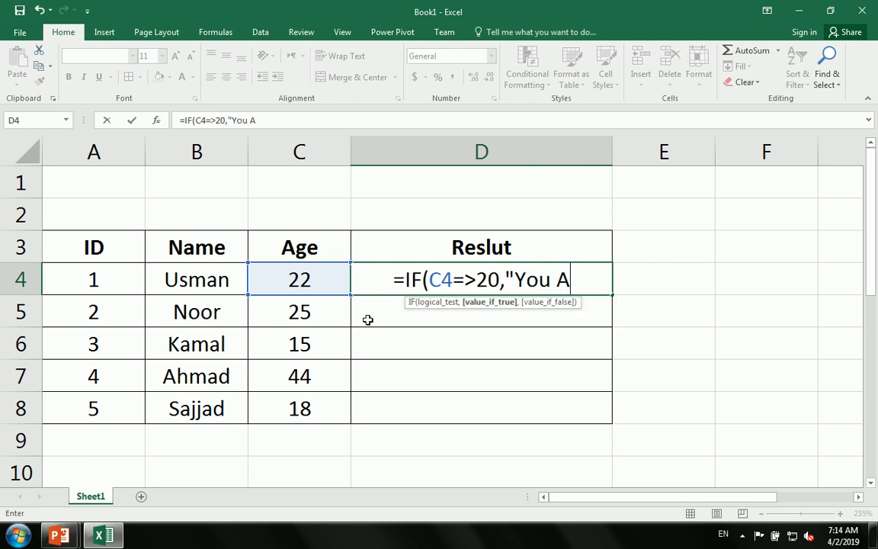
pyautogui.write('re Select"')
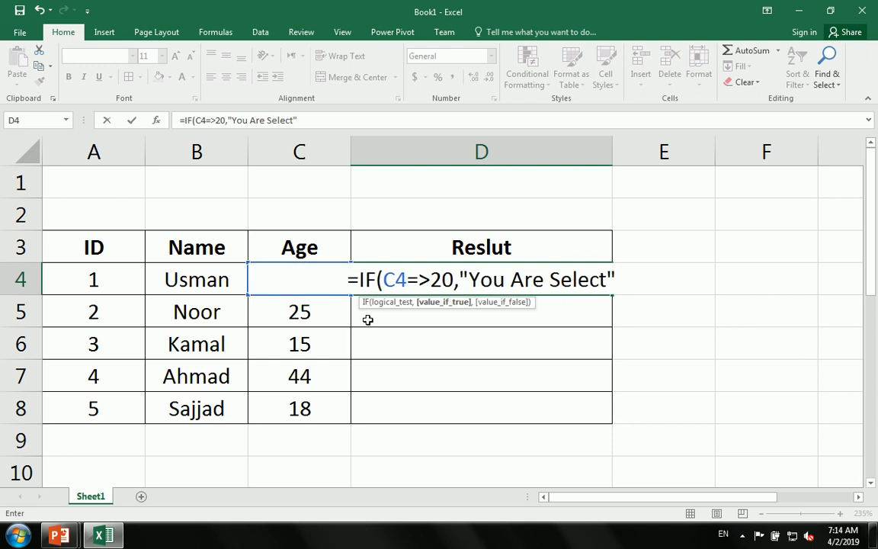
pyautogui.write(')')
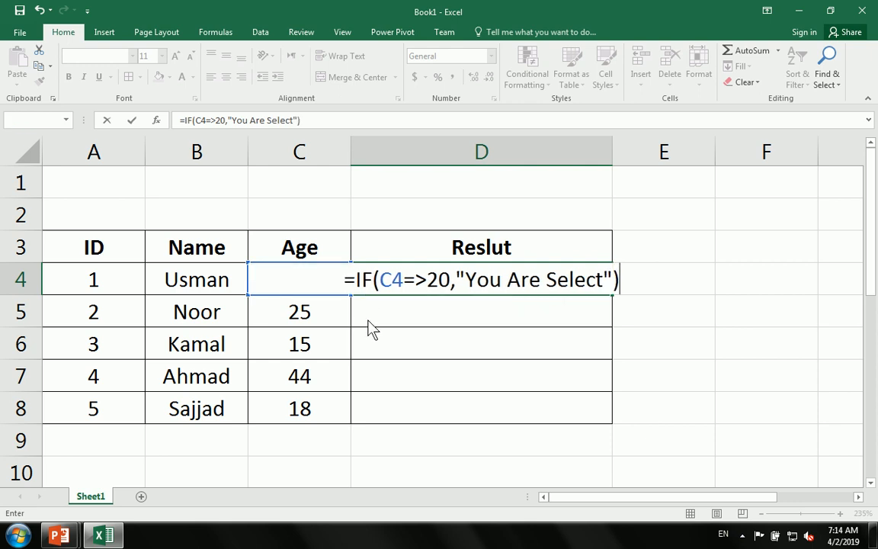
pyautogui.press('Return')
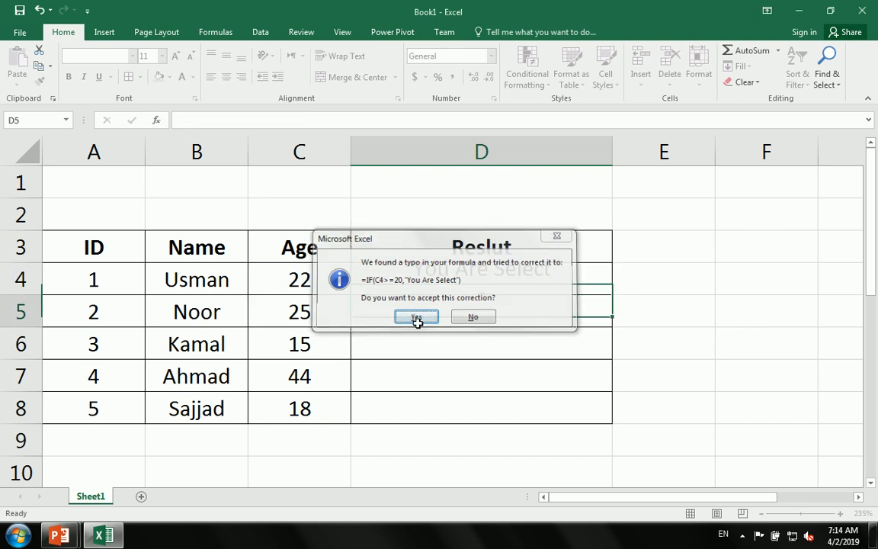
pyautogui.click(415, 317)
pyautogui.click(537, 282)
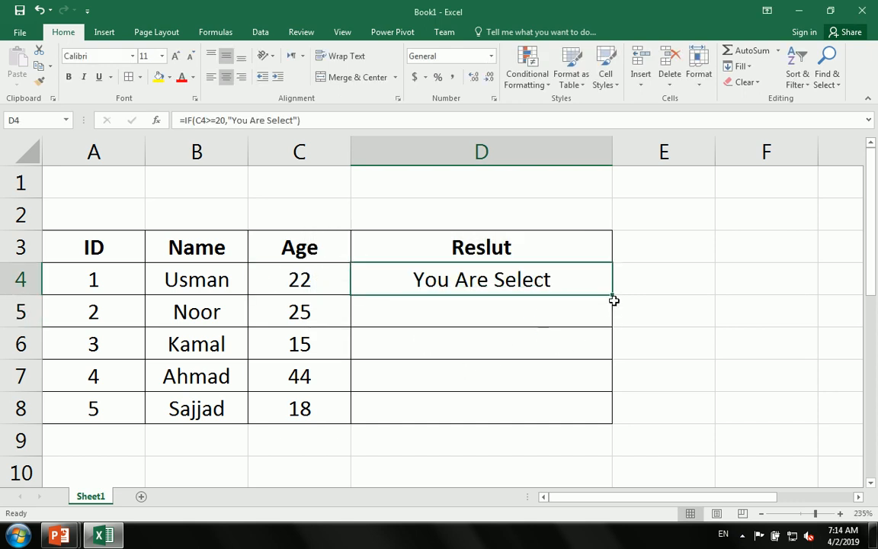
# Copy the IF formula from D4 down through D8 and check the result for the age in C6
pyautogui.moveTo(613, 295); pyautogui.dragTo(613, 398)
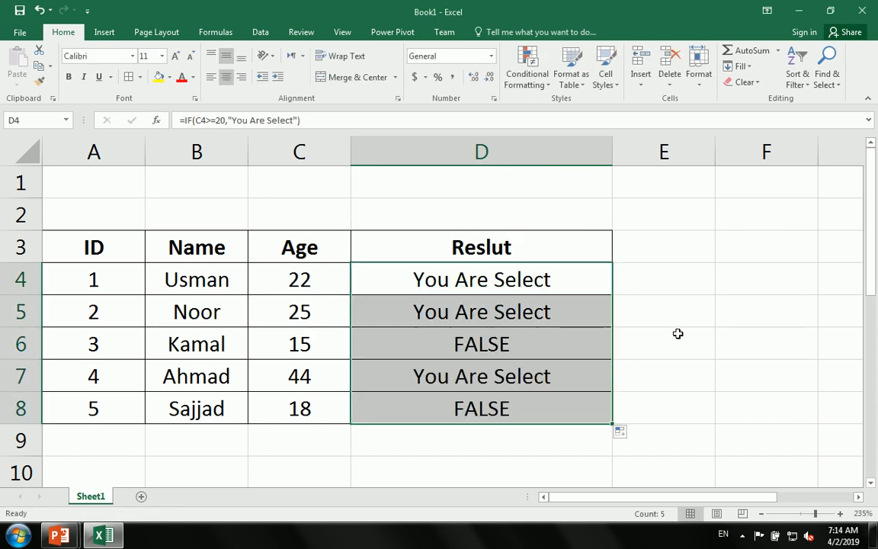
pyautogui.click(675, 335)
pyautogui.moveTo(278, 352); pyautogui.dragTo(501, 353)
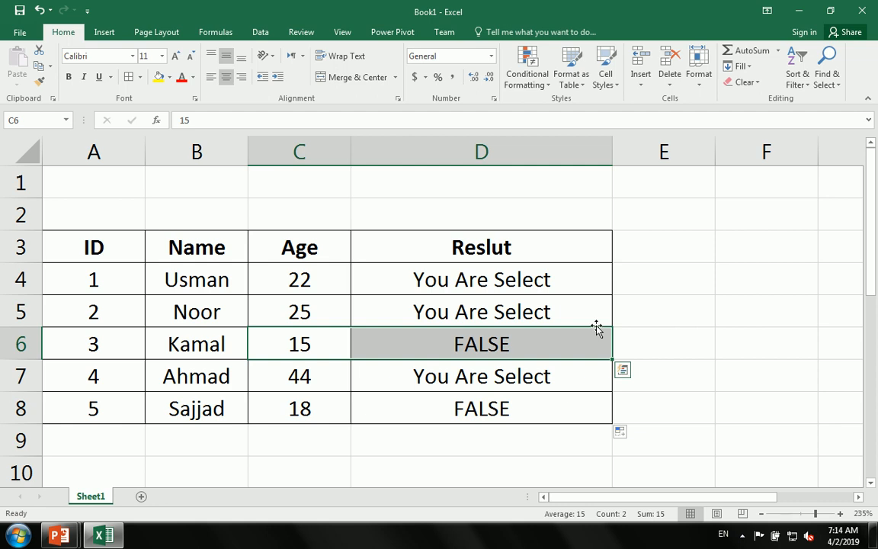
pyautogui.click(686, 315)
pyautogui.click(686, 377)
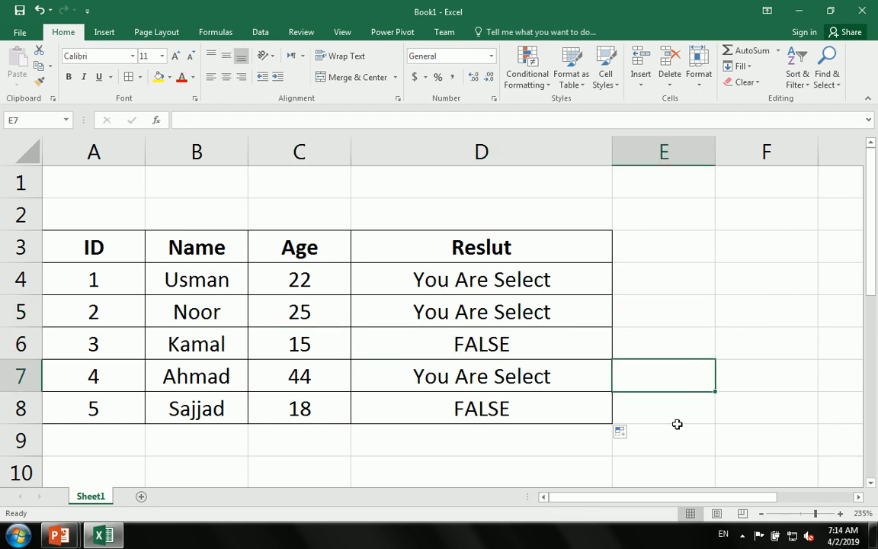
pyautogui.click(585, 455)
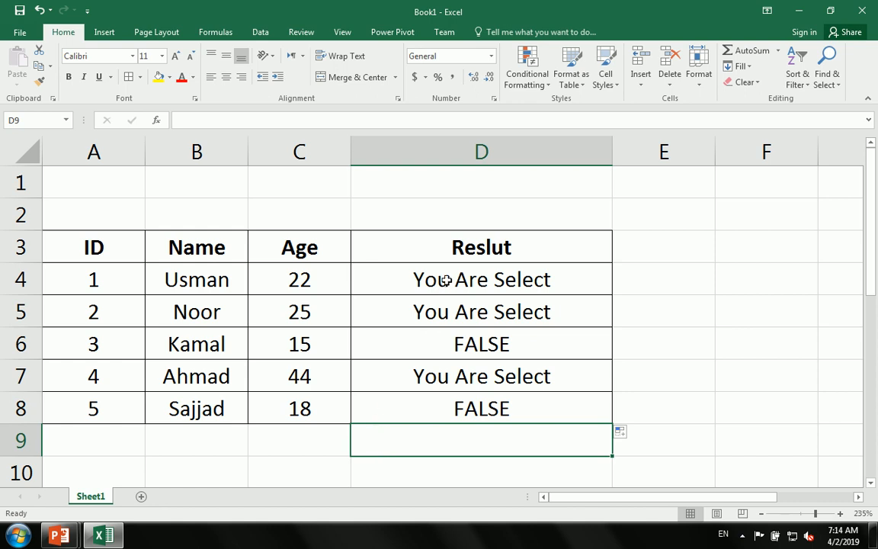
# Clear the results in D4:D8 and start an IF formula in D4 with the test C4=>20 and the true value "You are Select"
pyautogui.moveTo(445, 279); pyautogui.dragTo(435, 406)
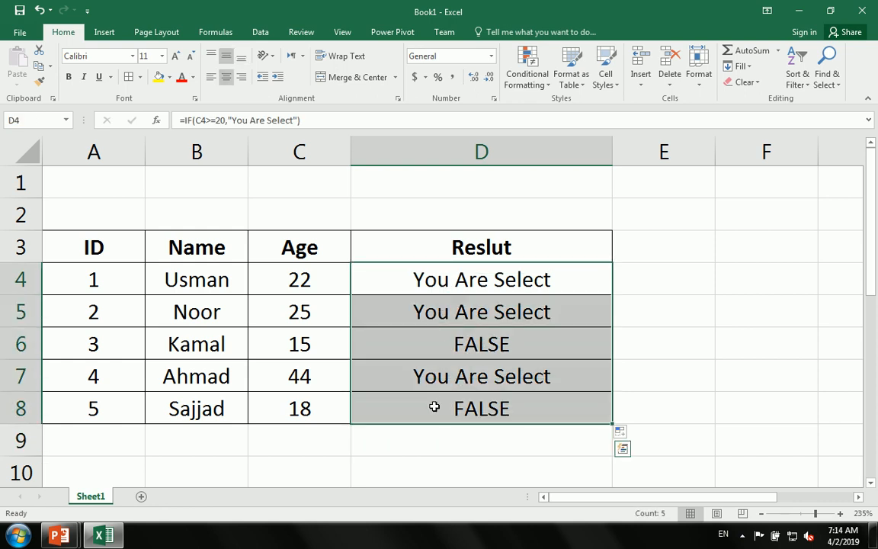
pyautogui.press('Delete')
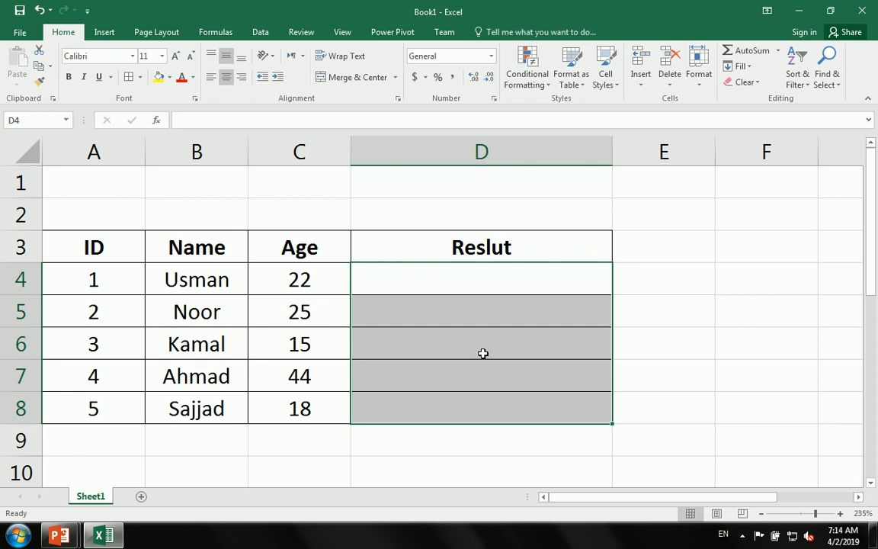
pyautogui.click(593, 289)
pyautogui.write('=if')
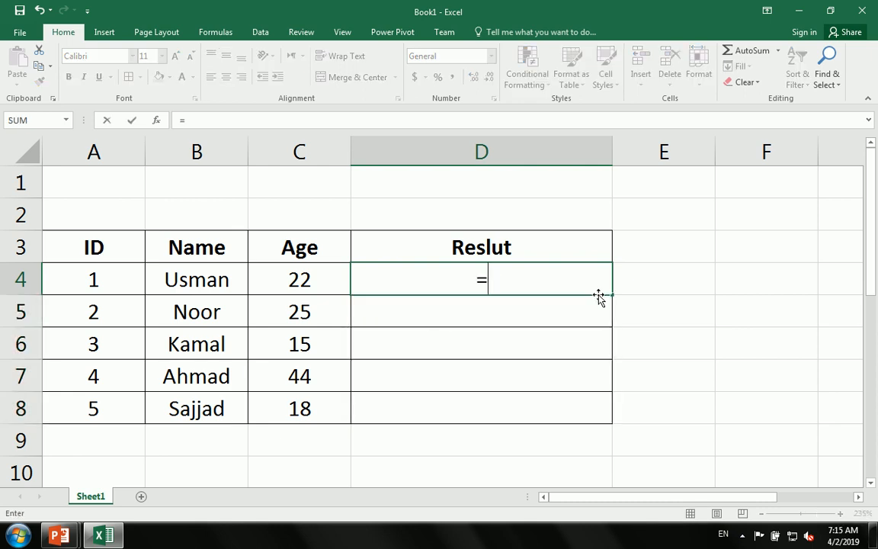
pyautogui.press('Tab')
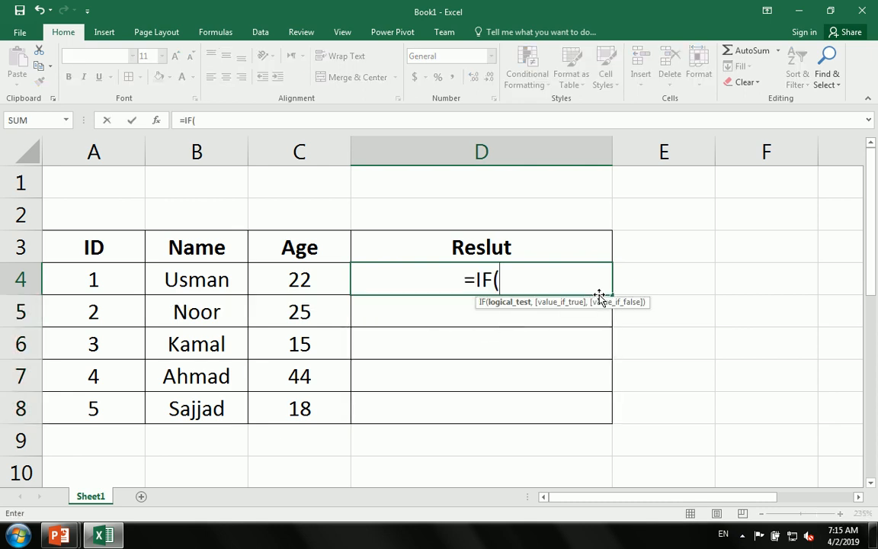
pyautogui.click(304, 280)
pyautogui.write('=')
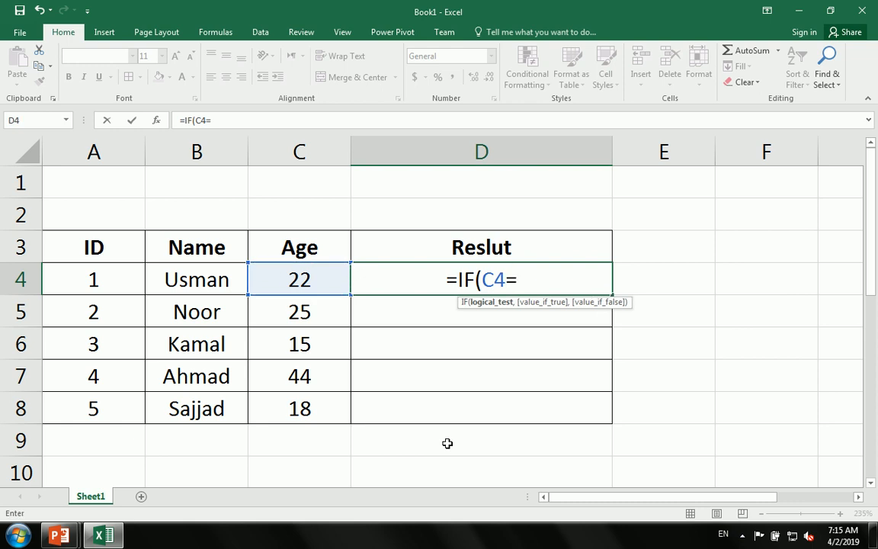
pyautogui.write('>')
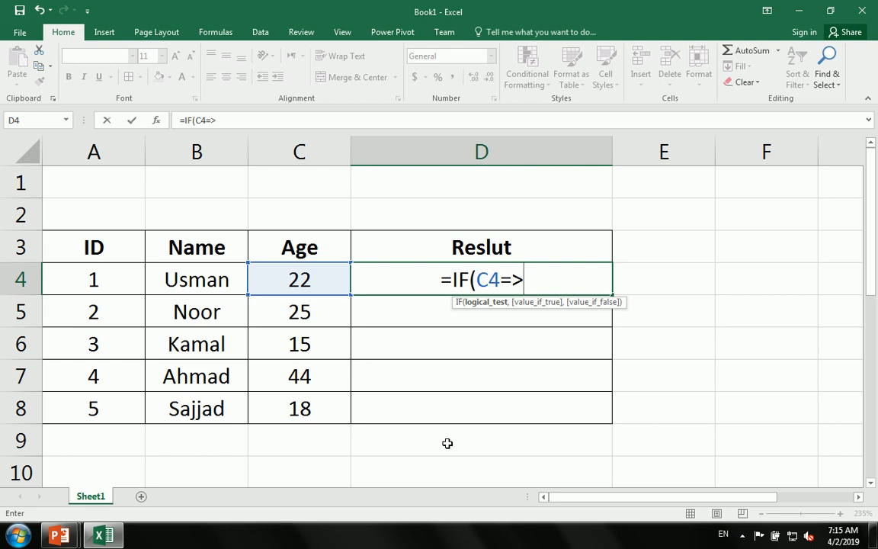
pyautogui.write('20,')
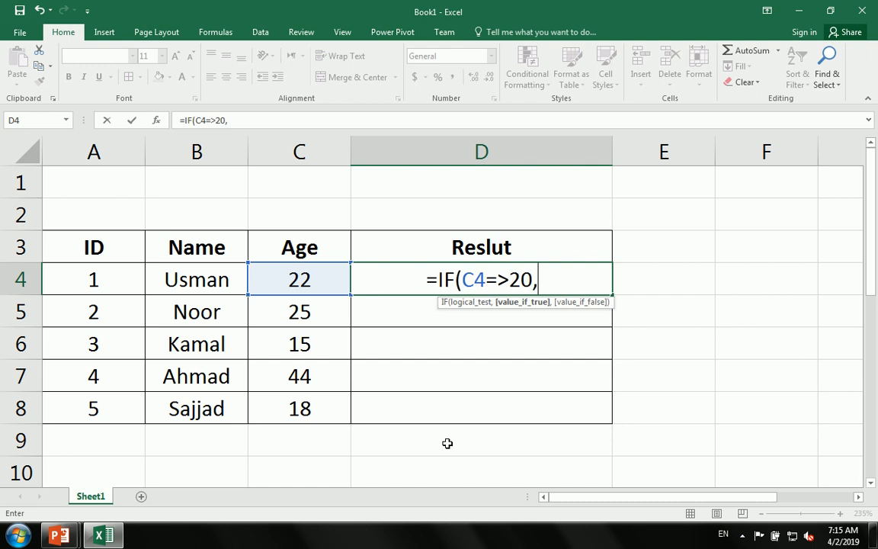
pyautogui.write('"')
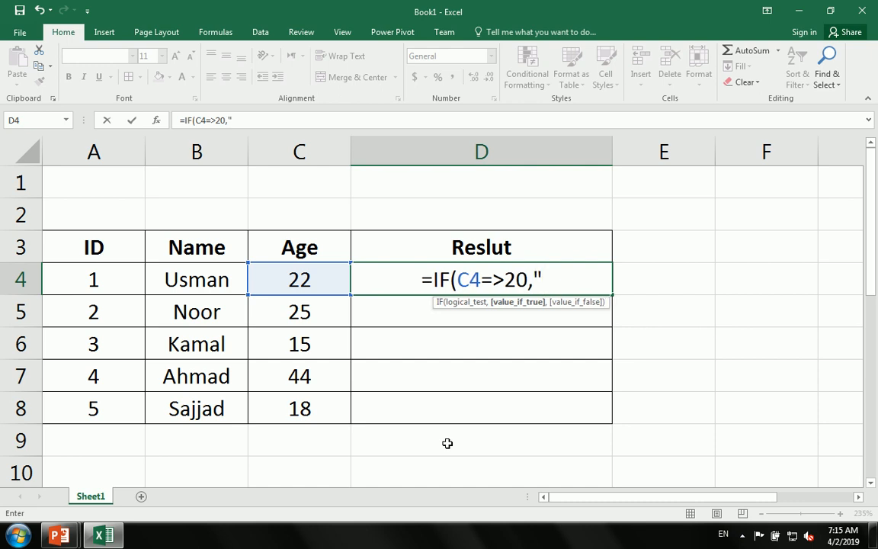
pyautogui.write('You ar')
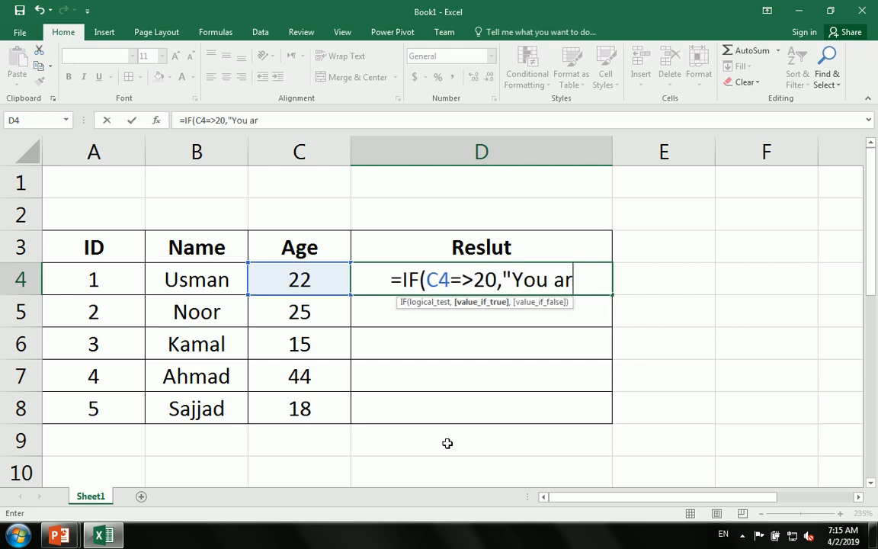
pyautogui.write('e Select"')
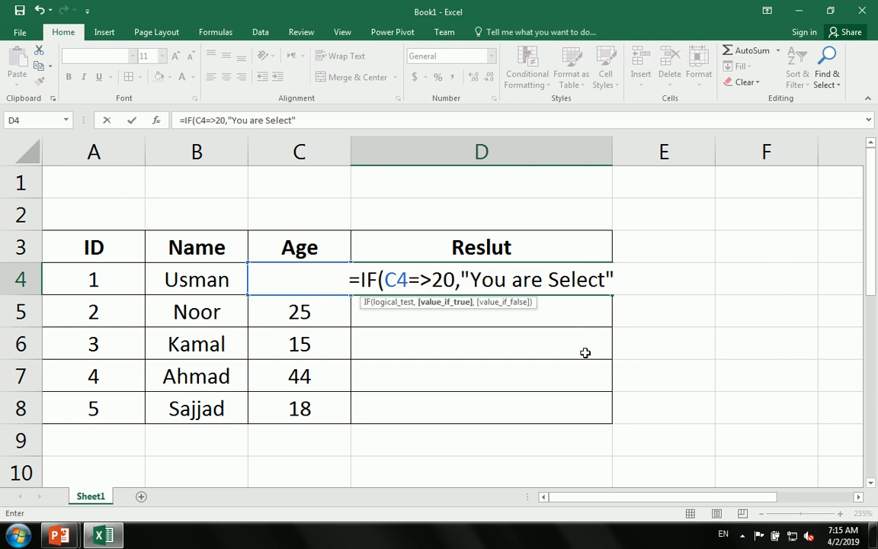
pyautogui.write(',')
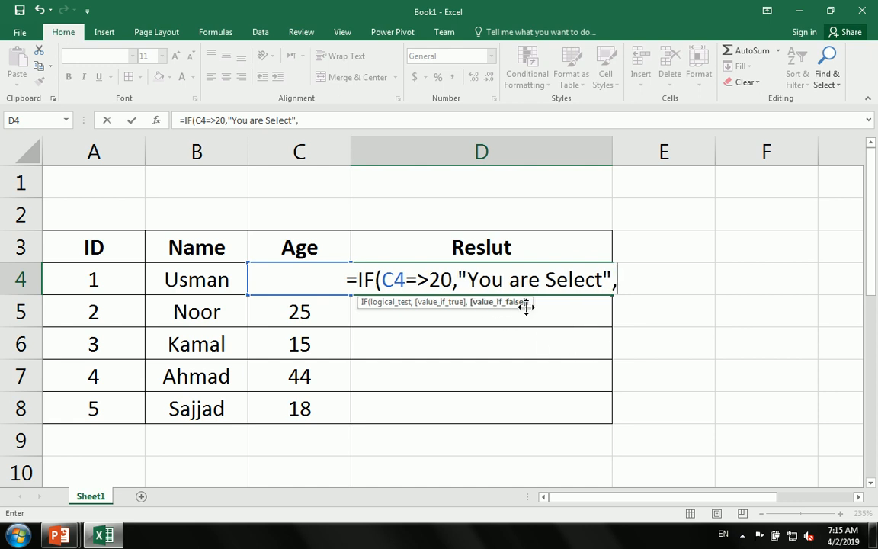
# Complete the D4 formula with "Sorry" as the false value and accept the proposed correction of the operator to >=
pyautogui.write('"You are ')
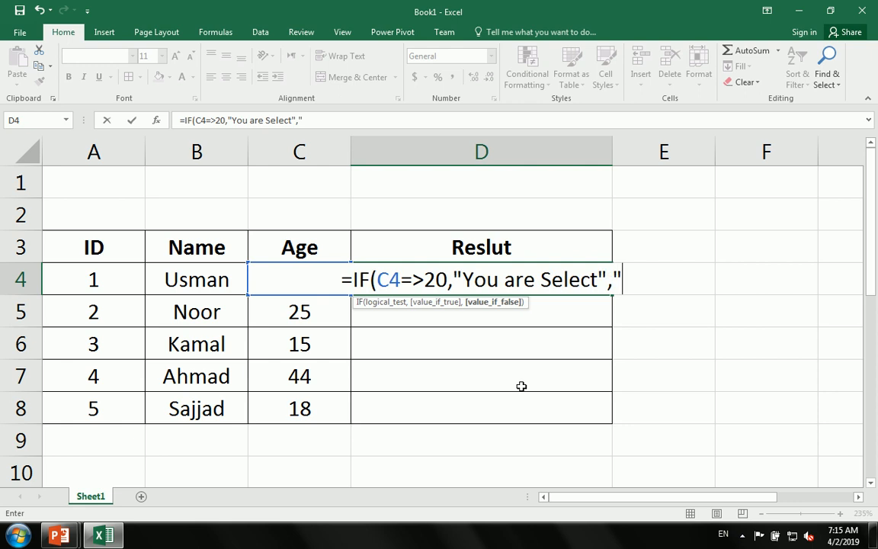
pyautogui.write('Not')
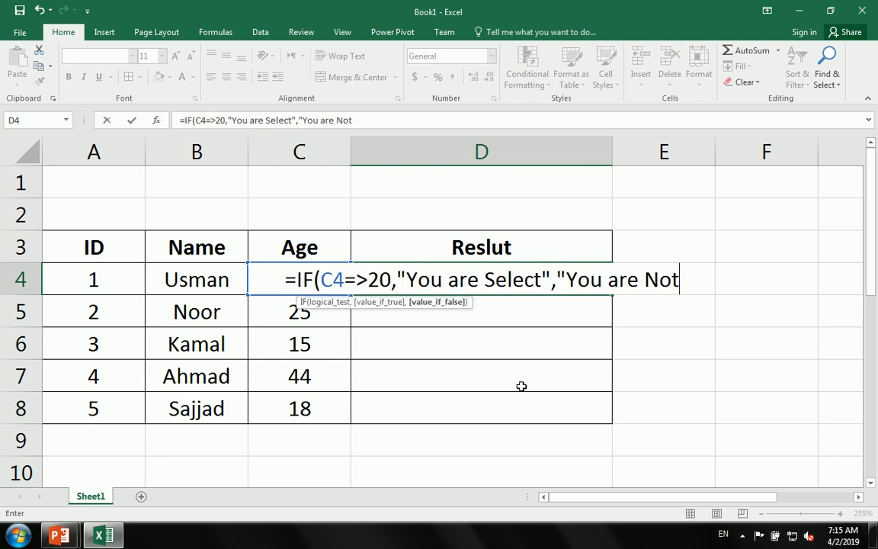
pyautogui.press('BackSpace')
pyautogui.press('BackSpace')
pyautogui.press('BackSpace')
pyautogui.press('BackSpace')
pyautogui.press('BackSpace')
pyautogui.press('BackSpace')
pyautogui.press('BackSpace')
pyautogui.press('BackSpace')
pyautogui.press('BackSpace')
pyautogui.press('BackSpace')
pyautogui.press('BackSpace')
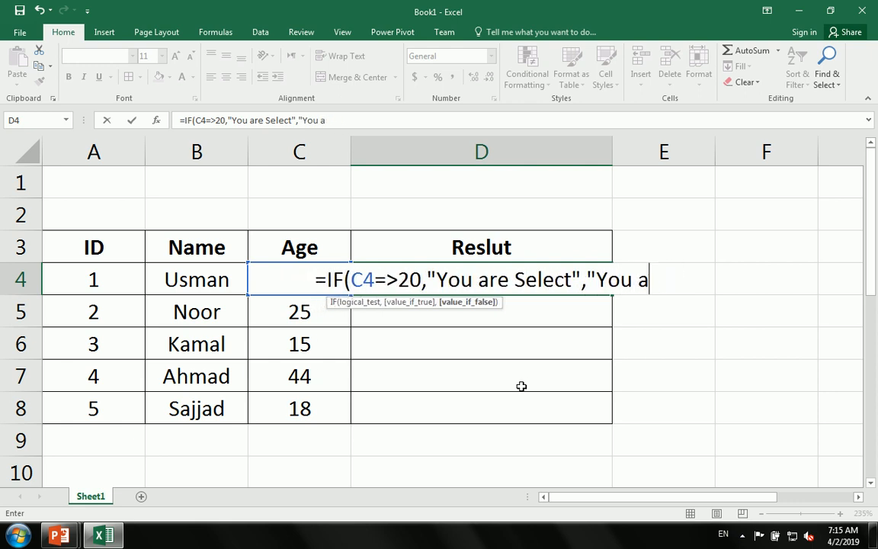
pyautogui.write('Sorr')
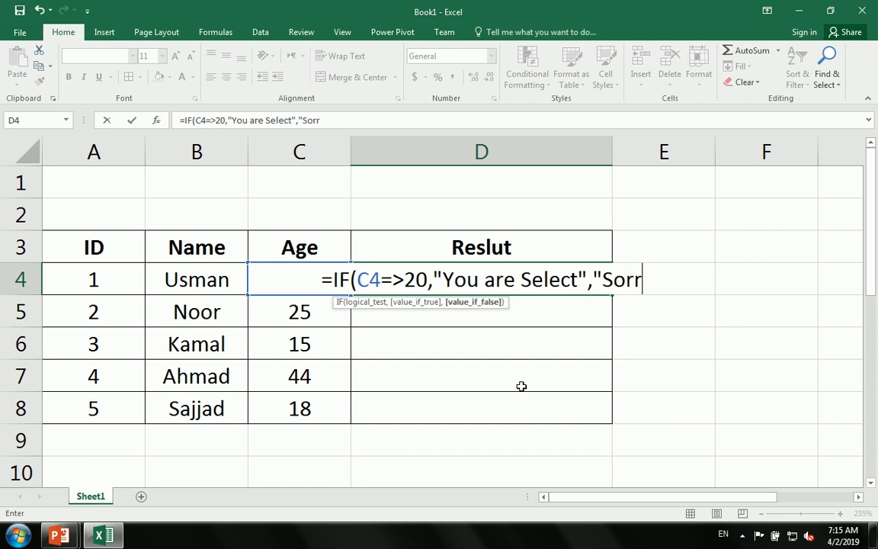
pyautogui.write('y')
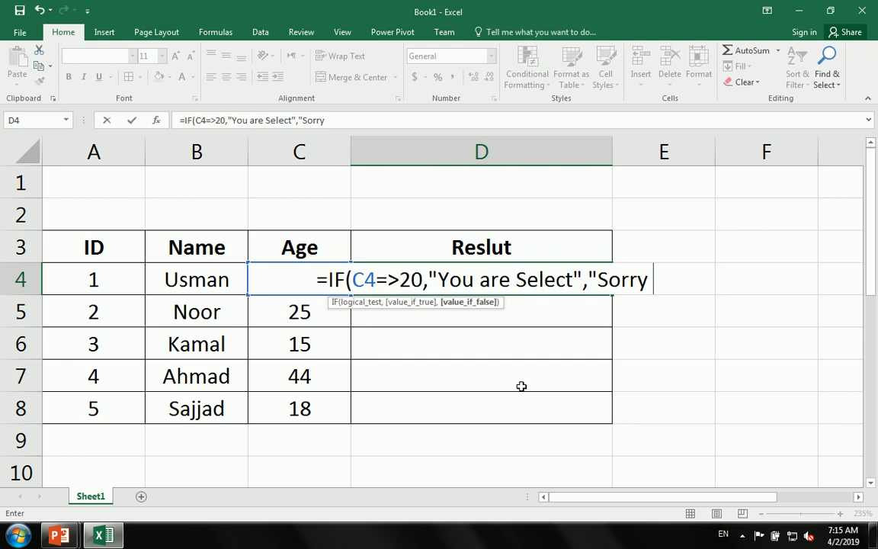
pyautogui.write('"')
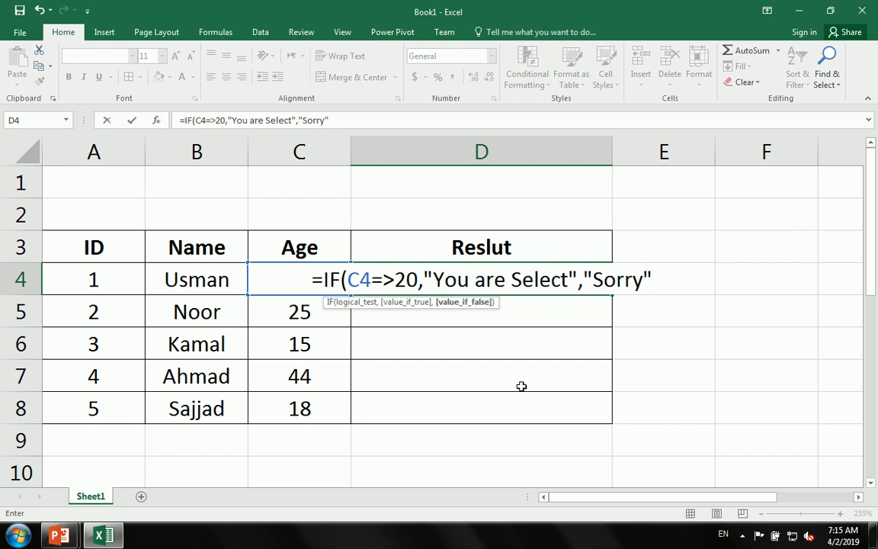
pyautogui.write(')')
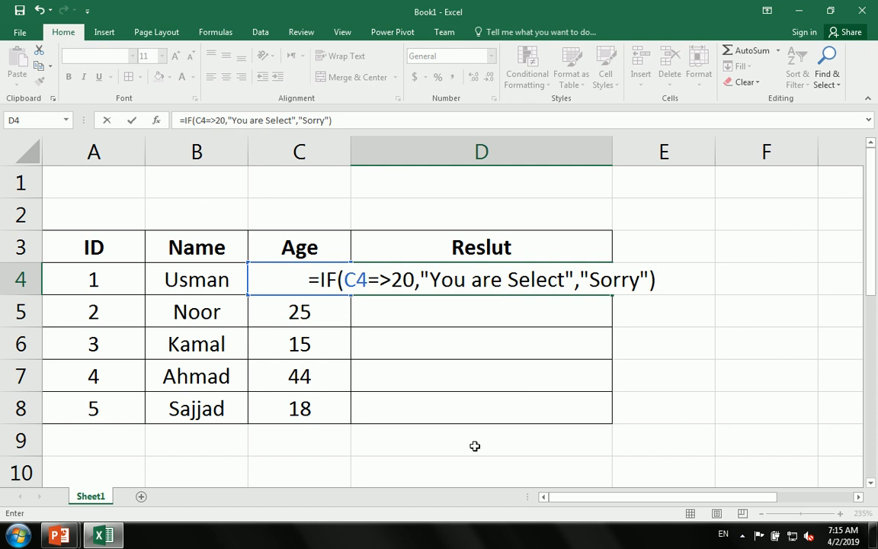
pyautogui.moveTo(431, 280); pyautogui.dragTo(565, 282)
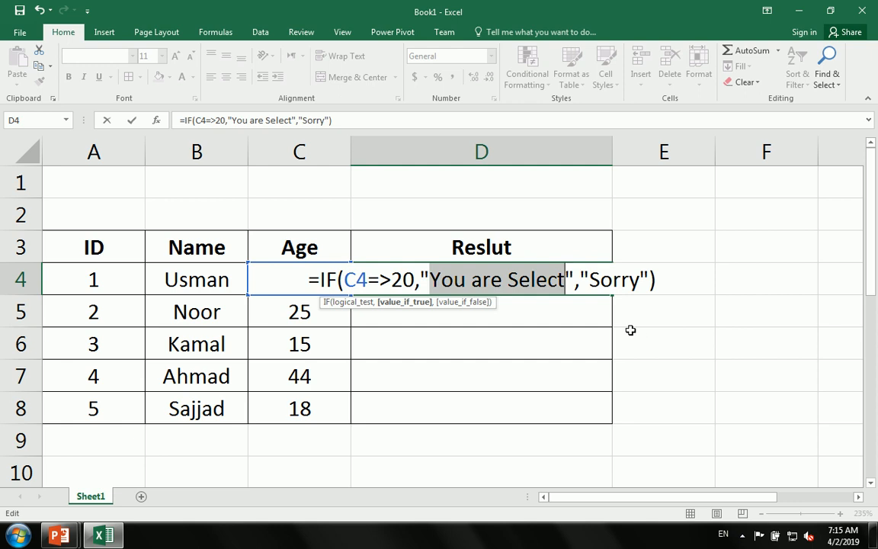
pyautogui.moveTo(589, 281); pyautogui.dragTo(648, 282)
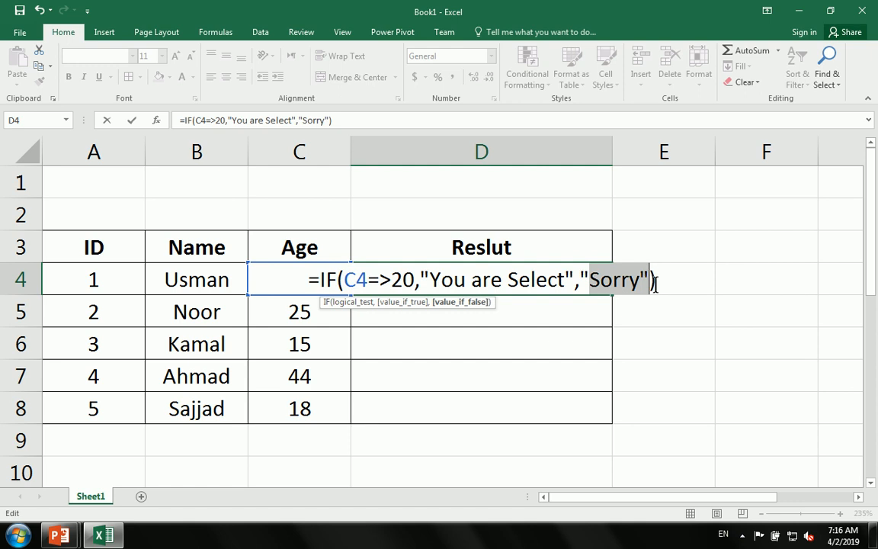
pyautogui.click(656, 283)
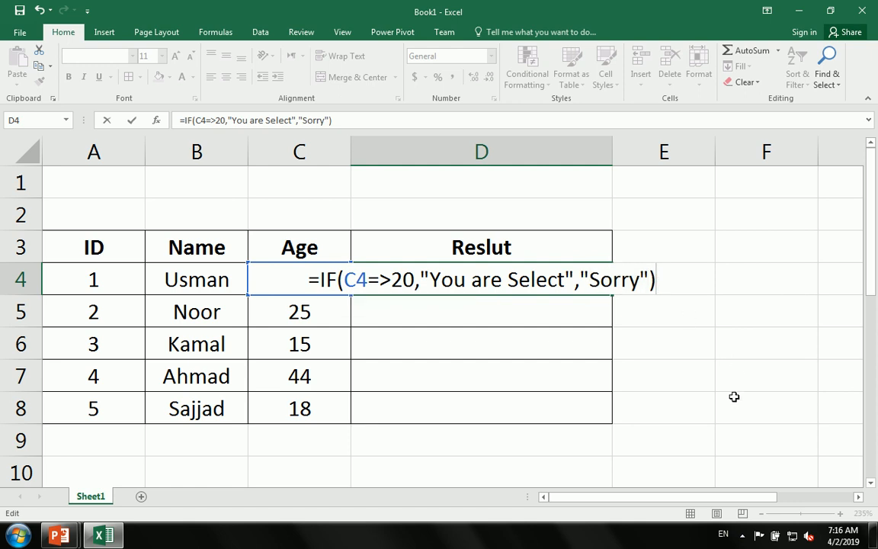
pyautogui.press('Return')
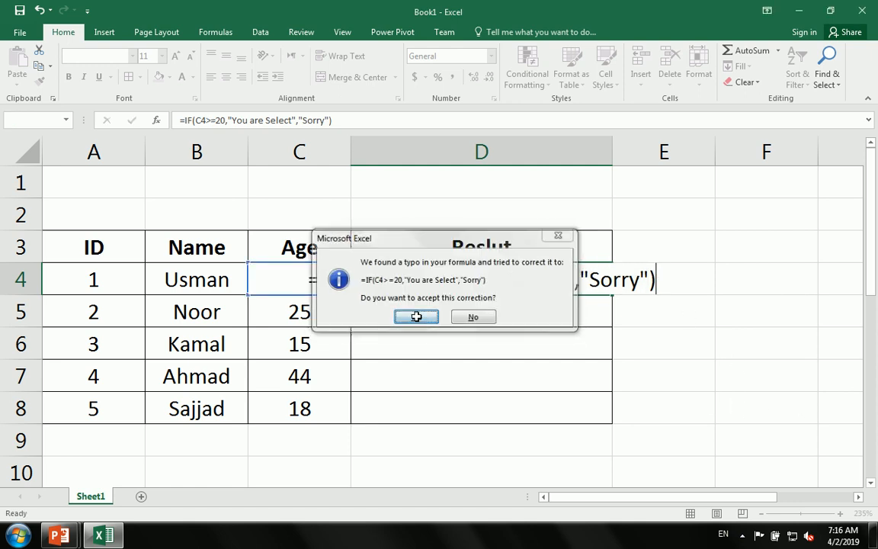
pyautogui.click(415, 318)
# Fill the completed IF formula from D4 down through D8
pyautogui.press('Up')
pyautogui.moveTo(611, 296); pyautogui.dragTo(602, 416)
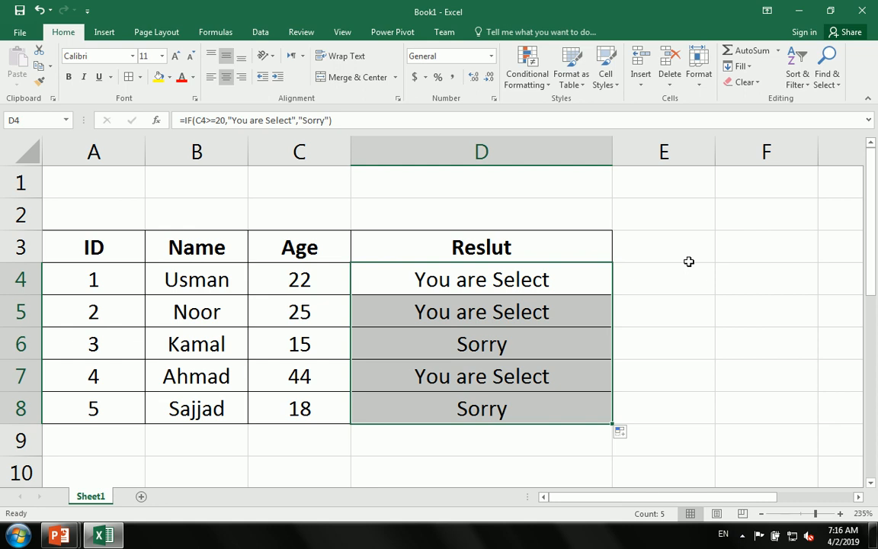
pyautogui.click(669, 323)
# Start a second table below the first with the headers ID, Name and Marks in A15, B15 and C15
pyautogui.scroll(-1, 675, 351)
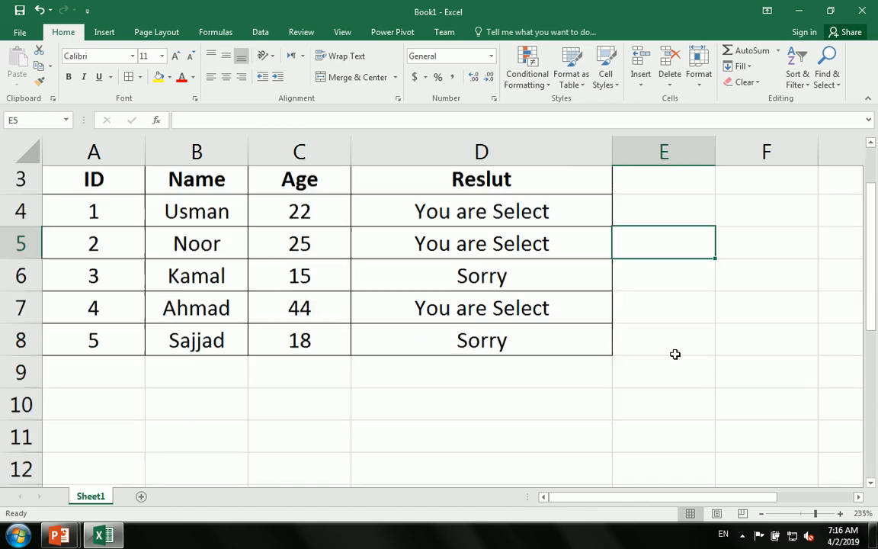
pyautogui.scroll(-3, 675, 354)
pyautogui.click(105, 248)
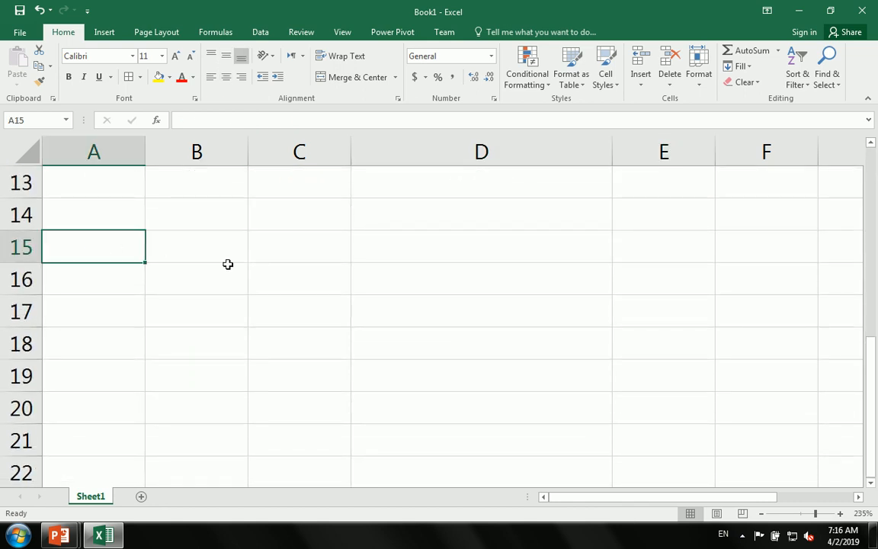
pyautogui.write('ID')
pyautogui.press('Tab')
pyautogui.write('Name')
pyautogui.press('Tab')
pyautogui.write('marks')
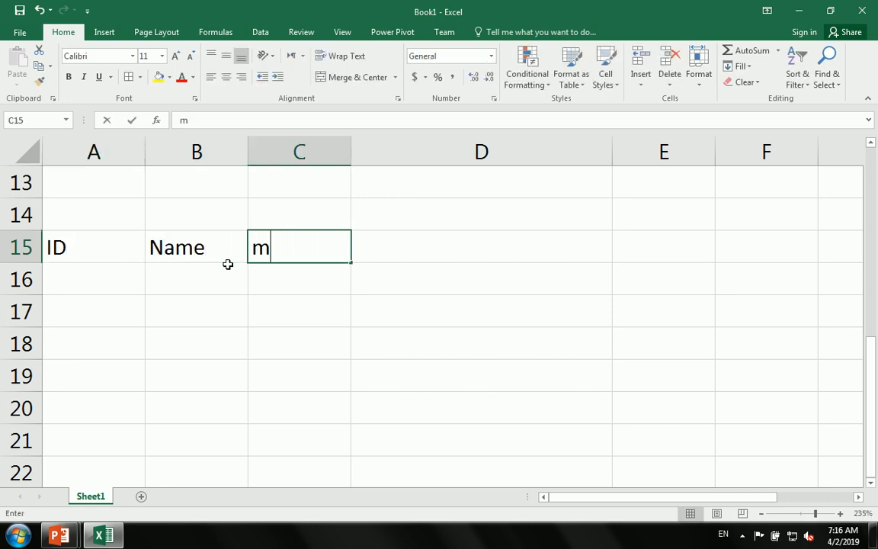
pyautogui.press('BackSpace')
pyautogui.press('BackSpace')
pyautogui.press('BackSpace')
pyautogui.press('BackSpace')
pyautogui.press('BackSpace')
pyautogui.write('Mark')
pyautogui.press('BackSpace')
pyautogui.press('BackSpace')
pyautogui.press('BackSpace')
pyautogui.press('BackSpace')
pyautogui.write('Pe')
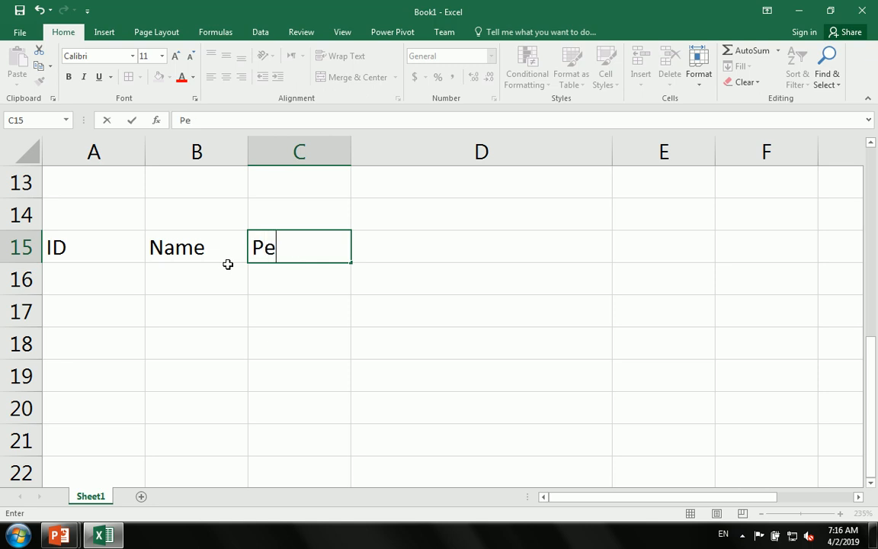
pyautogui.press('BackSpace')
pyautogui.press('BackSpace')
pyautogui.write('Marks')
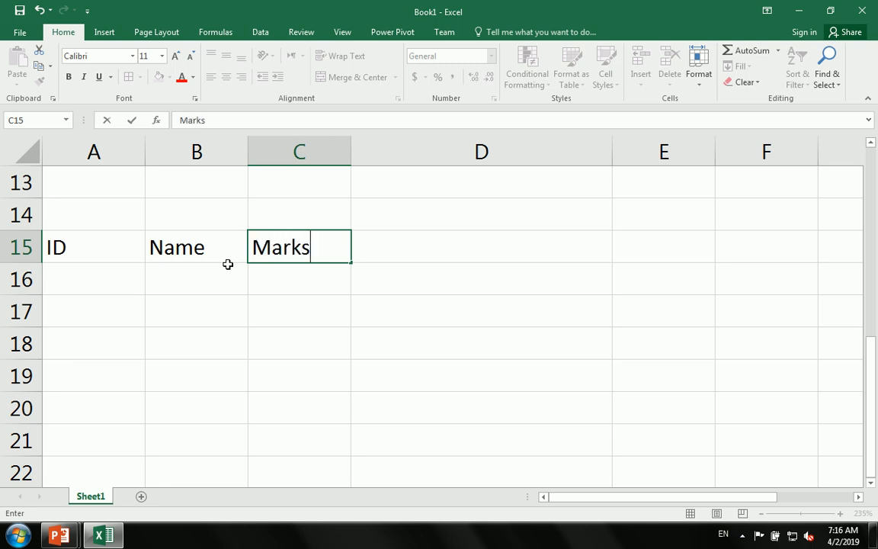
# Enter the header Percentage in D15 and narrow column D to just over the width of that header
pyautogui.press('Tab')
pyautogui.write('Percentage')
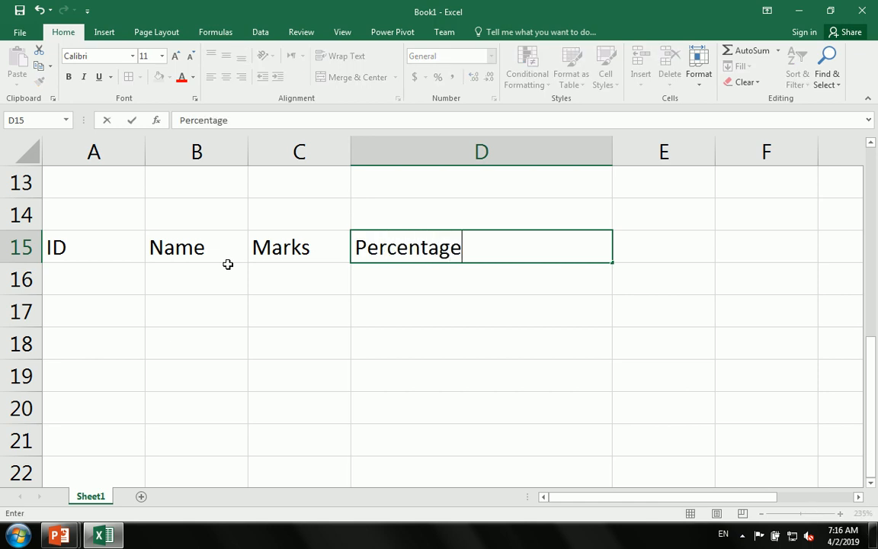
pyautogui.press('Tab')
pyautogui.press('Left')
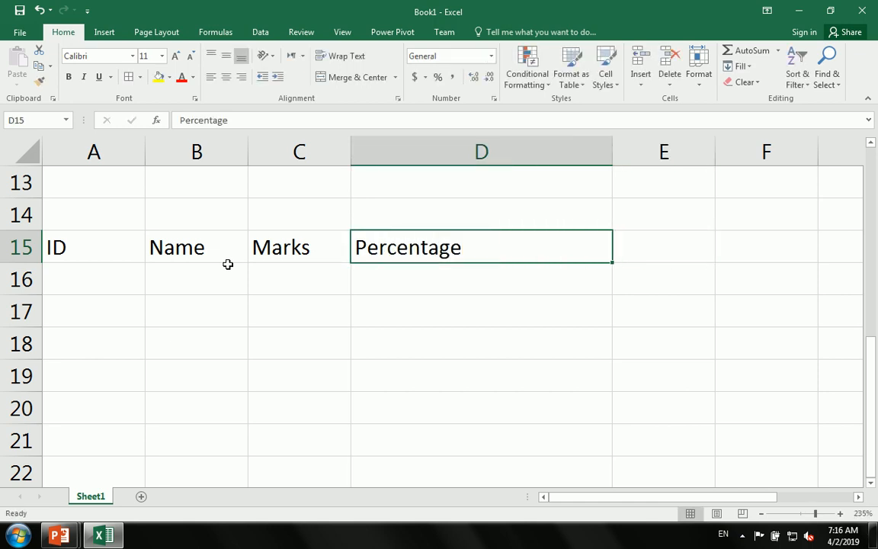
pyautogui.moveTo(610, 149); pyautogui.dragTo(479, 156)
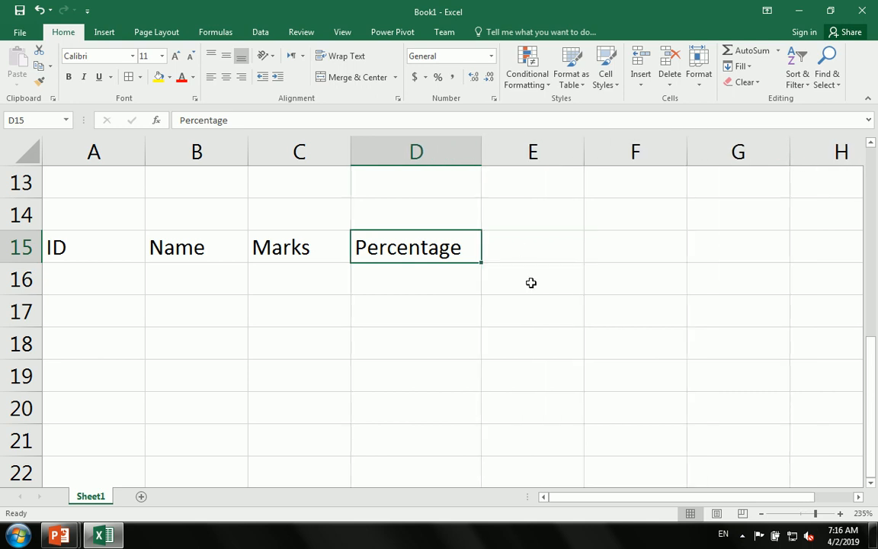
# Enter the header Reslut in E15 and apply borders to all cells of the range A15:E20
pyautogui.press('Tab')
pyautogui.write('R')
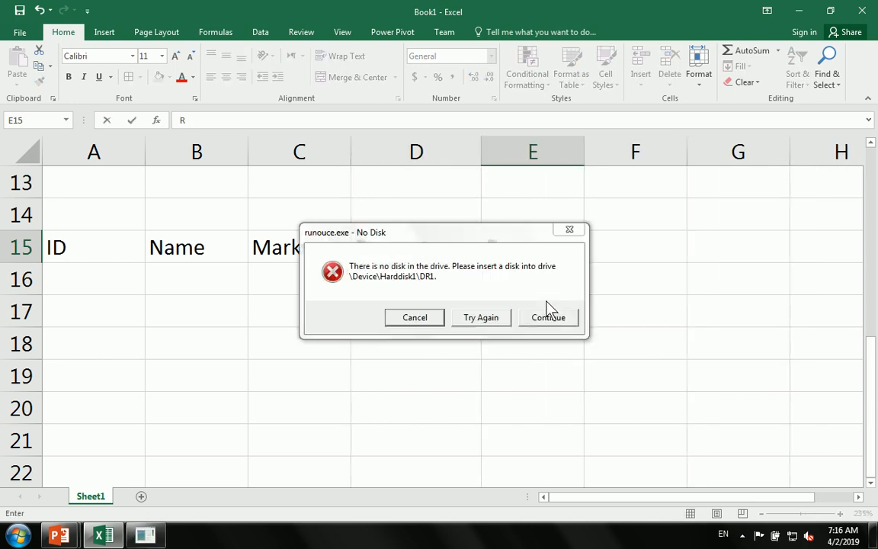
pyautogui.click(570, 229)
pyautogui.write('eslut')
pyautogui.press('Return')
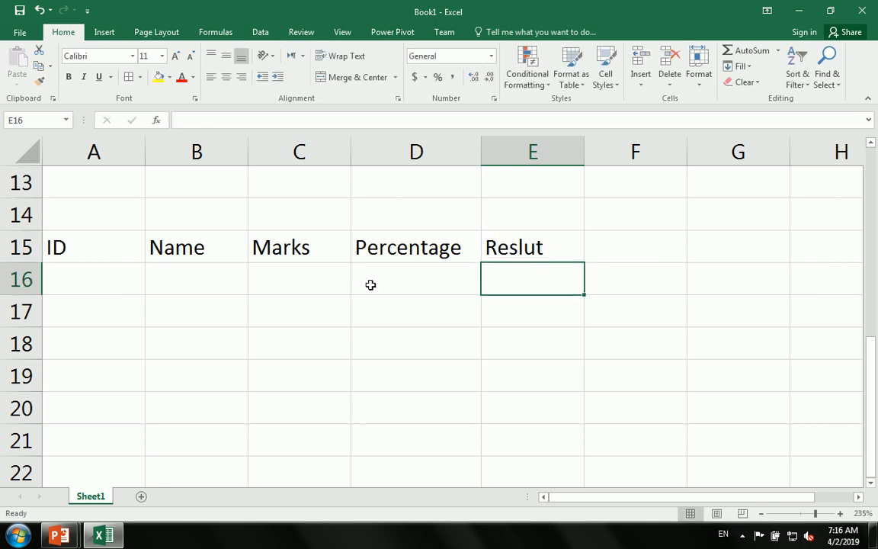
pyautogui.moveTo(82, 253); pyautogui.dragTo(490, 411)
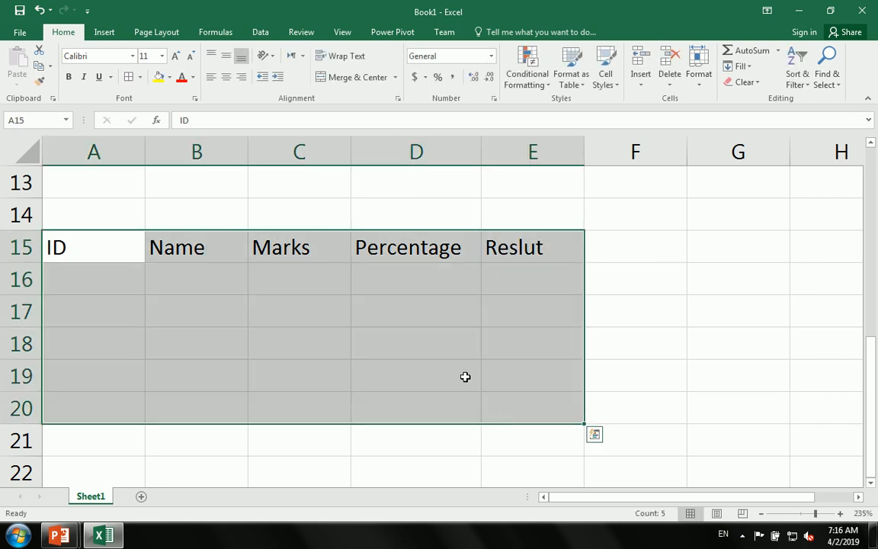
pyautogui.click(129, 78)
# Enter the first names of four students in B16 through B19
pyautogui.click(171, 281)
pyautogui.write('Ahmad')
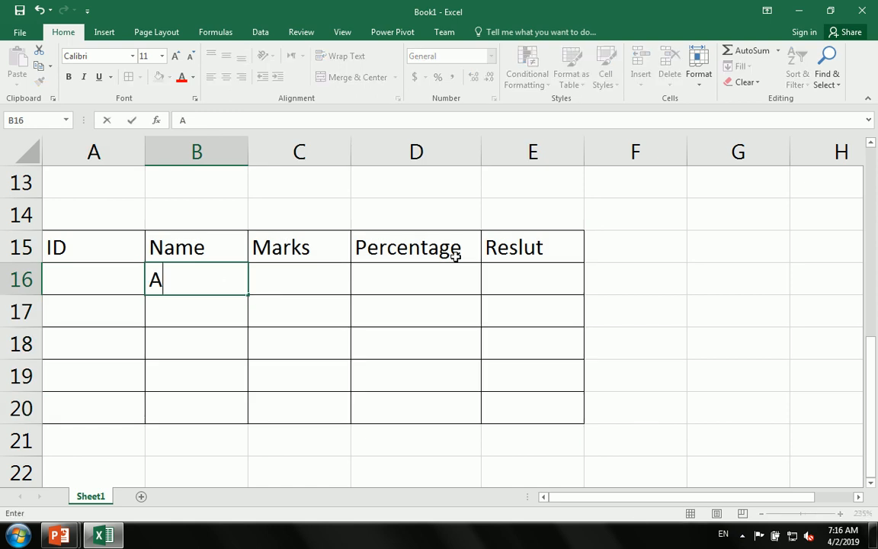
pyautogui.press('Return')
pyautogui.write('Sajjad')
pyautogui.press('Return')
pyautogui.write('K')
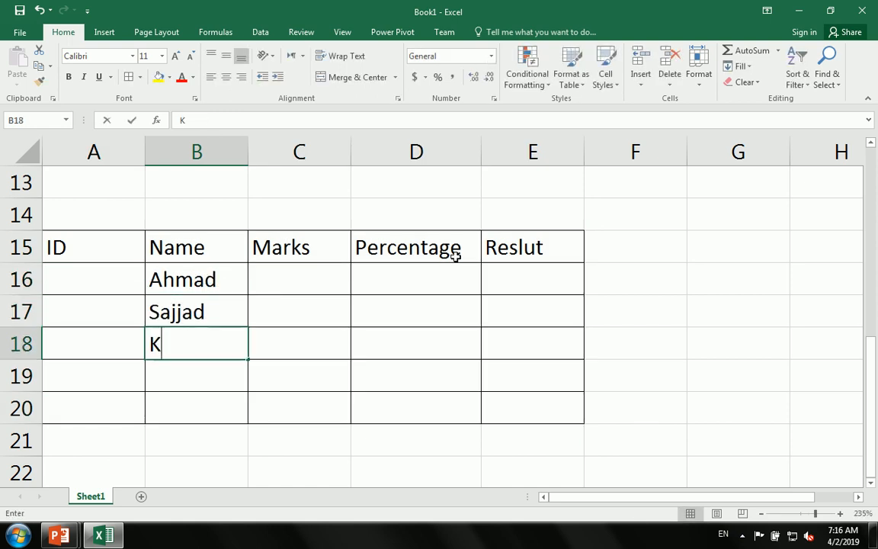
pyautogui.write('amal')
pyautogui.press('Return')
pyautogui.write('Ali')
pyautogui.press('Return')
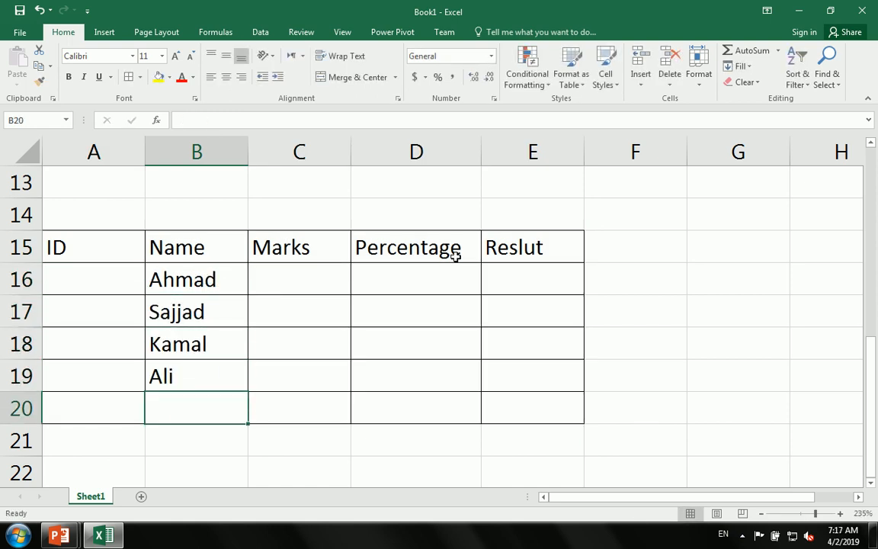
# Enter the fifth student's first name in B20 and correct its spelling
pyautogui.write('Usmabn')
pyautogui.press('Return')
pyautogui.press('Up')
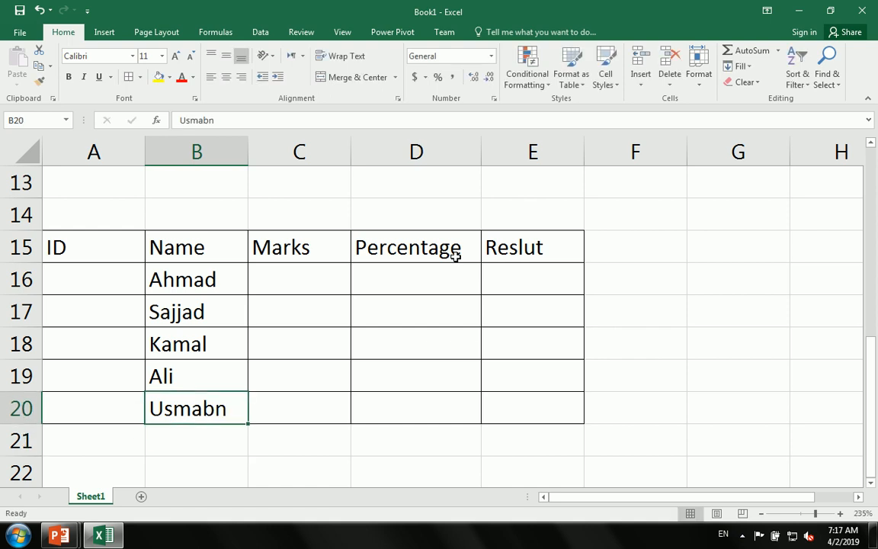
pyautogui.write('Usmanb')
pyautogui.press('BackSpace')
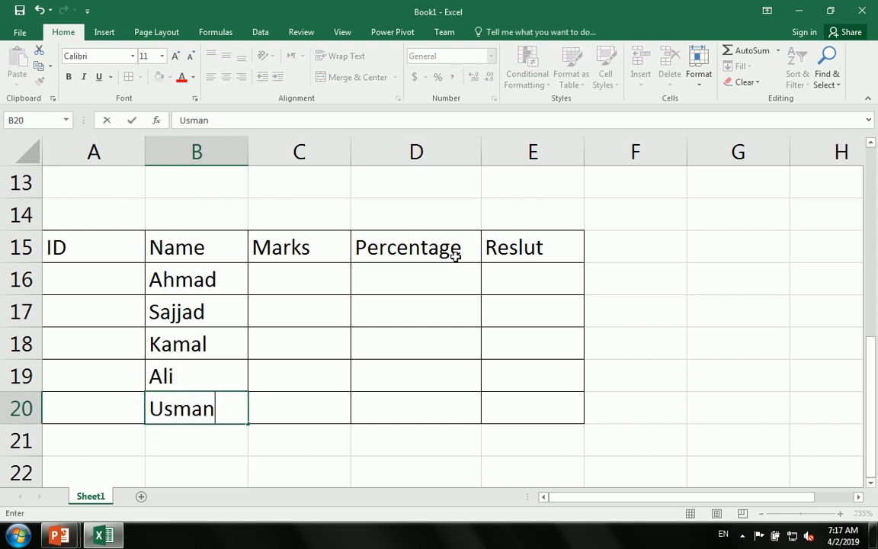
pyautogui.press('Up')
# Number the students 1 to 5 in the ID column, from A16 down to A20
pyautogui.press('Left')
pyautogui.press('Up')
pyautogui.press('Up')
pyautogui.press('Up')
pyautogui.write('1')
pyautogui.press('Return')
pyautogui.write('2')
pyautogui.press('Return')
pyautogui.write('3')
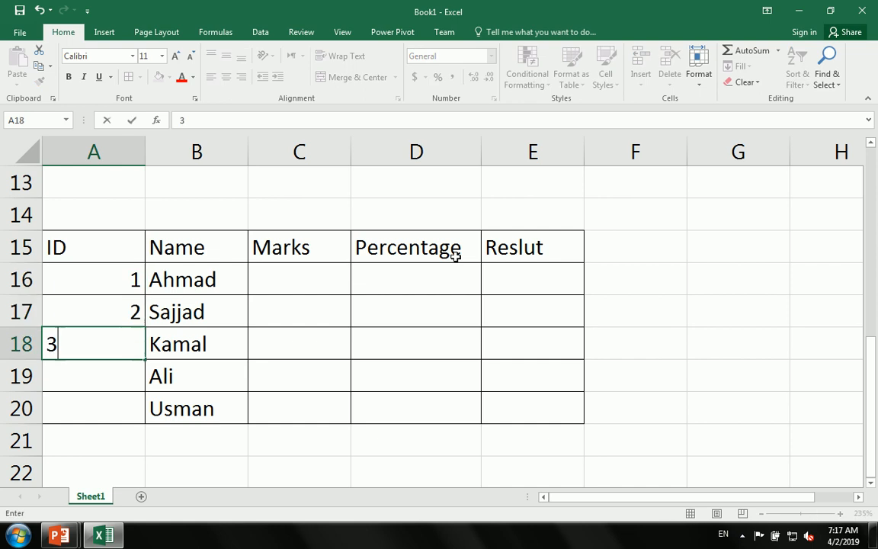
pyautogui.press('Return')
pyautogui.write('4')
pyautogui.press('Return')
pyautogui.write('54')
pyautogui.press('BackSpace')
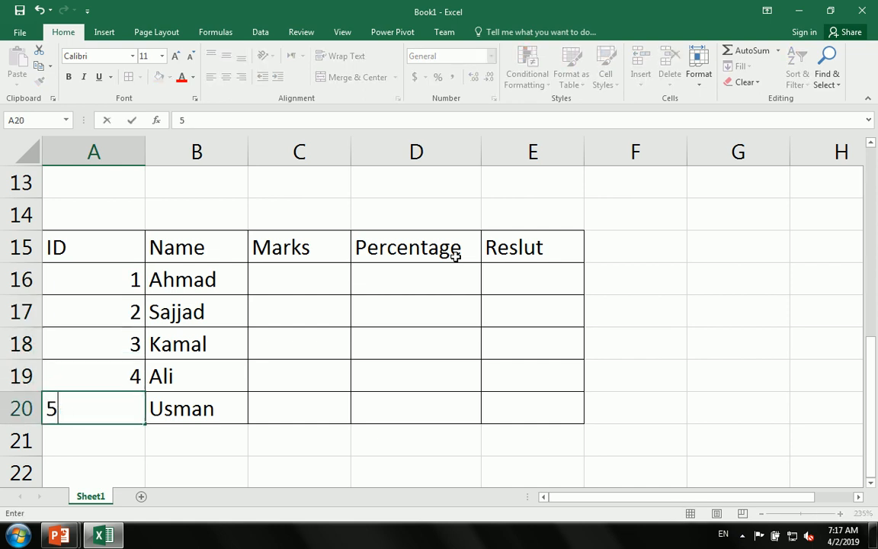
pyautogui.press('Tab')
# Enter the marks 900, 600, 800, 300 and 700 in C16 through C20
pyautogui.press('Up')
pyautogui.press('Up')
pyautogui.press('Up')
pyautogui.press('Up')
pyautogui.press('Right')
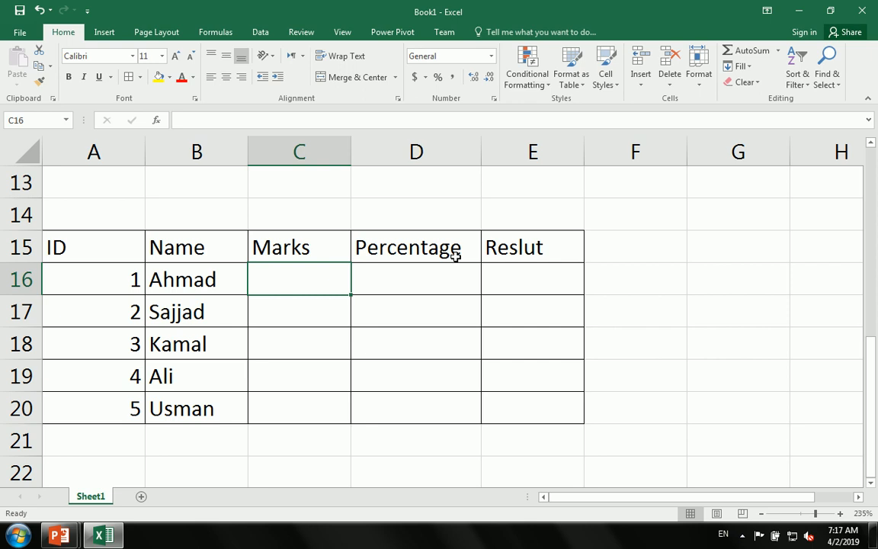
pyautogui.write('900')
pyautogui.press('Return')
pyautogui.write('600')
pyautogui.press('Return')
pyautogui.write('800')
pyautogui.press('Return')
pyautogui.write('300')
pyautogui.press('Return')
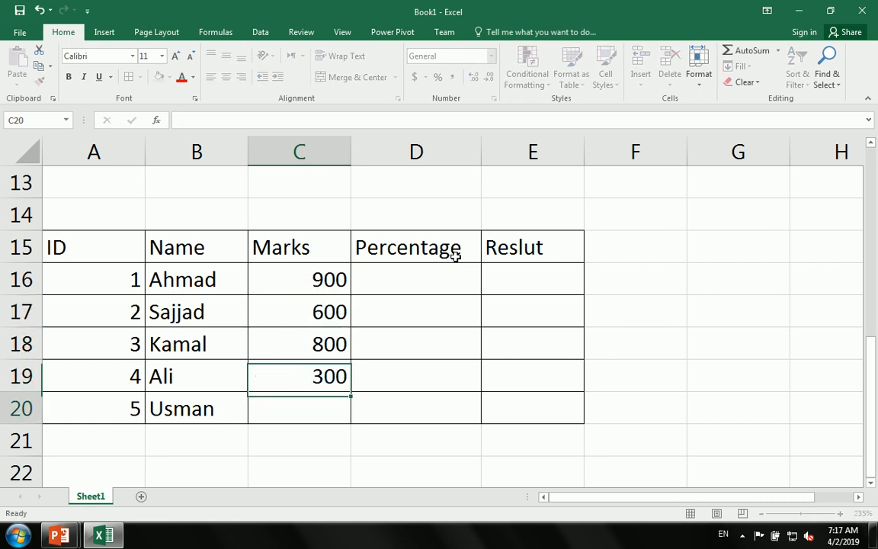
pyautogui.write('3')
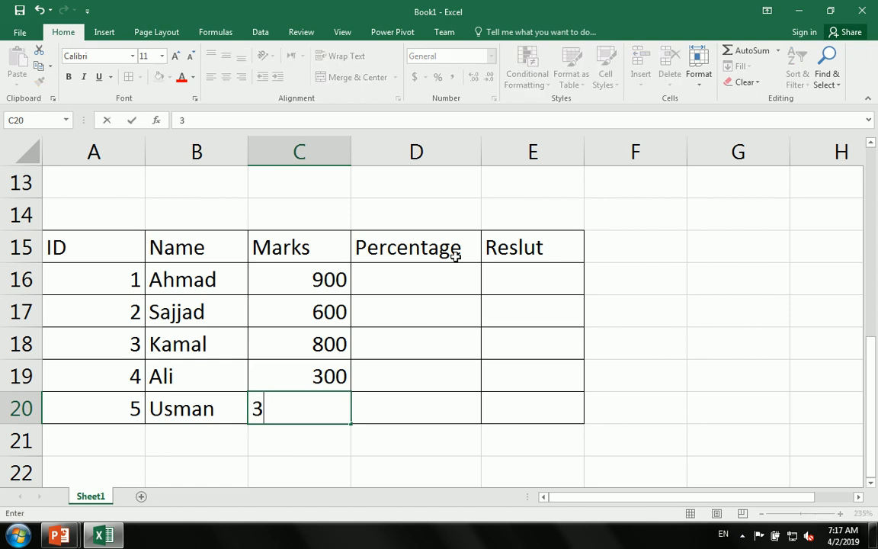
pyautogui.press('BackSpace')
pyautogui.write('700')
pyautogui.press('Return')
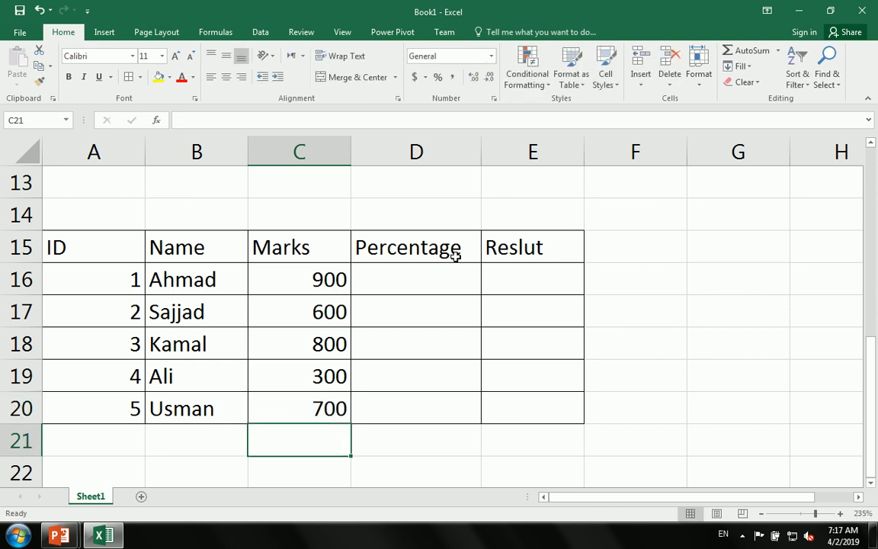
# Enter the percentage formula =C16*100/1000 in D16 and fill it down through D20
pyautogui.press('Right')
pyautogui.press('Up')
pyautogui.press('Up')
pyautogui.press('Up')
pyautogui.press('Up')
pyautogui.press('Up')
pyautogui.write('=')
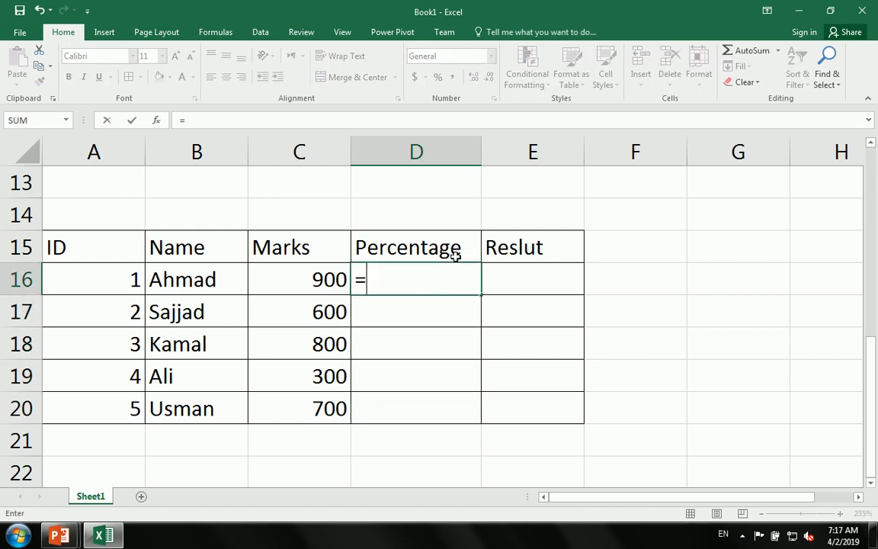
pyautogui.press('Left')
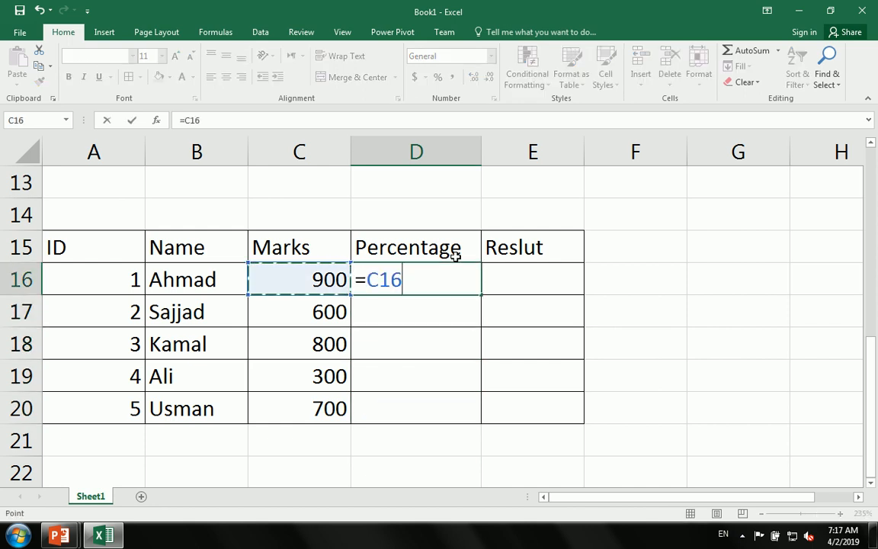
pyautogui.write('*100/')
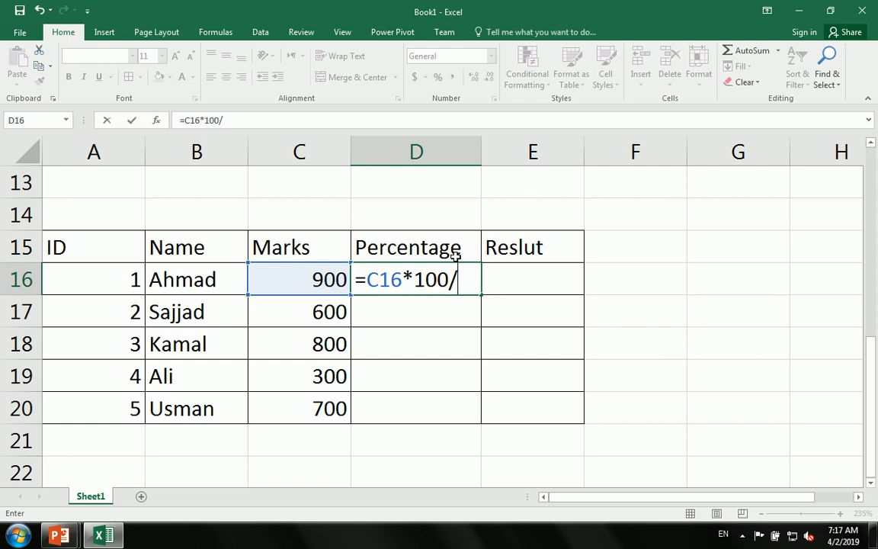
pyautogui.write('1000')
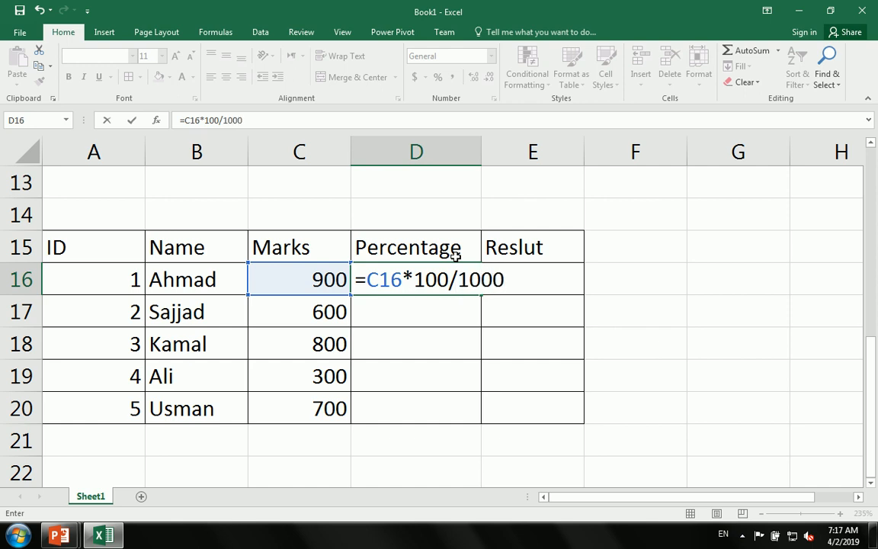
pyautogui.press('Return')
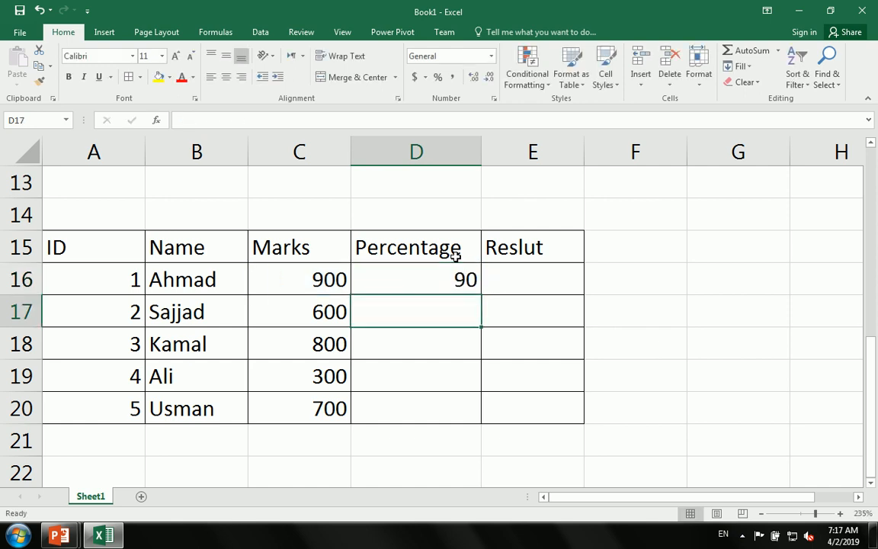
pyautogui.click(455, 286)
pyautogui.moveTo(483, 294); pyautogui.dragTo(479, 415)
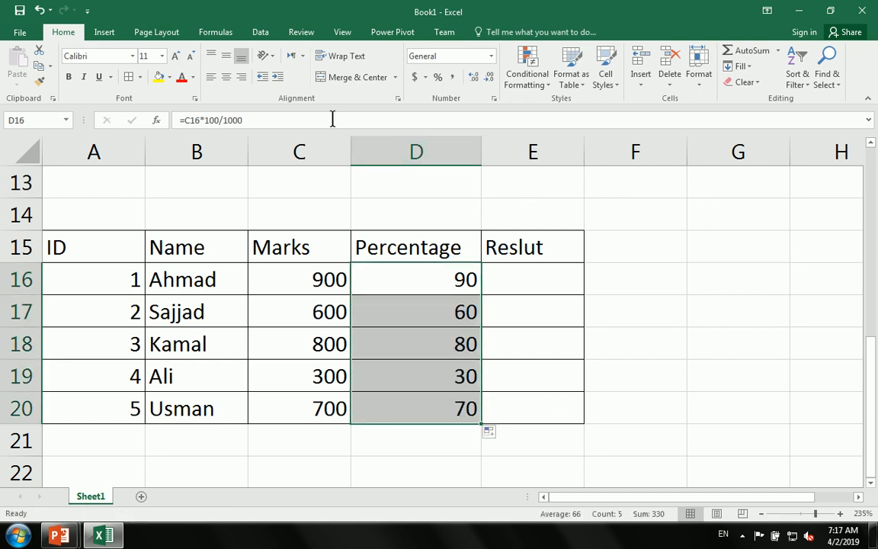
# Center the percentages in D16:D20 and widen column E slightly
pyautogui.click(226, 76)
pyautogui.click(535, 292)
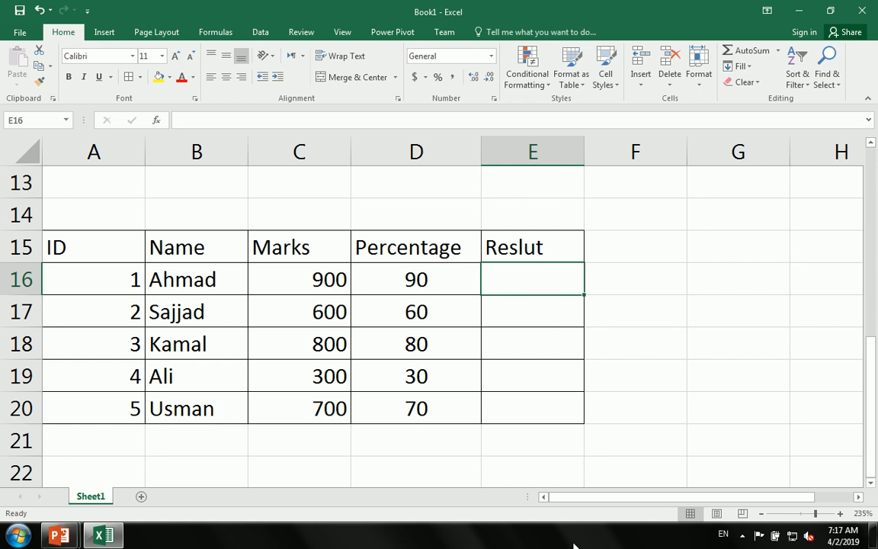
pyautogui.moveTo(582, 151); pyautogui.dragTo(616, 153)
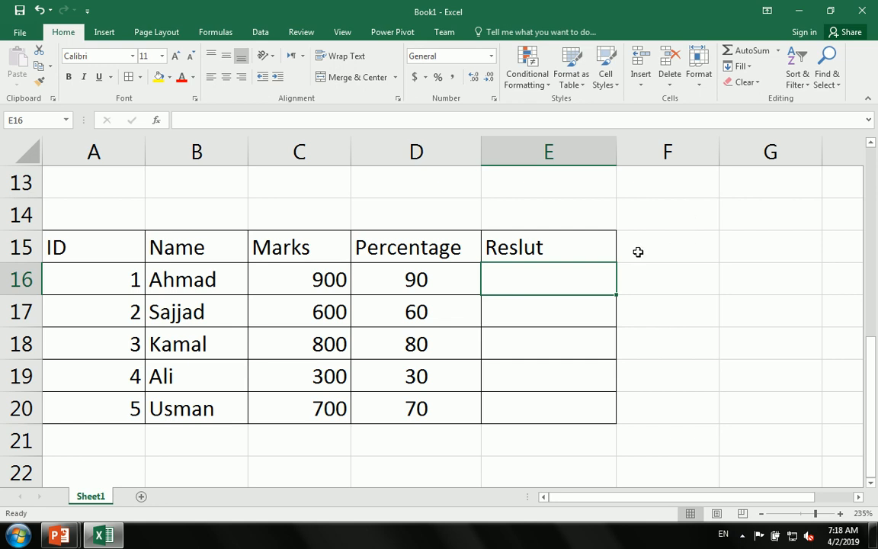
# Enter =IF(D16=>50,"Pass","Fail") in E16 and accept the proposed correction of the operator to >=
pyautogui.write('=if')
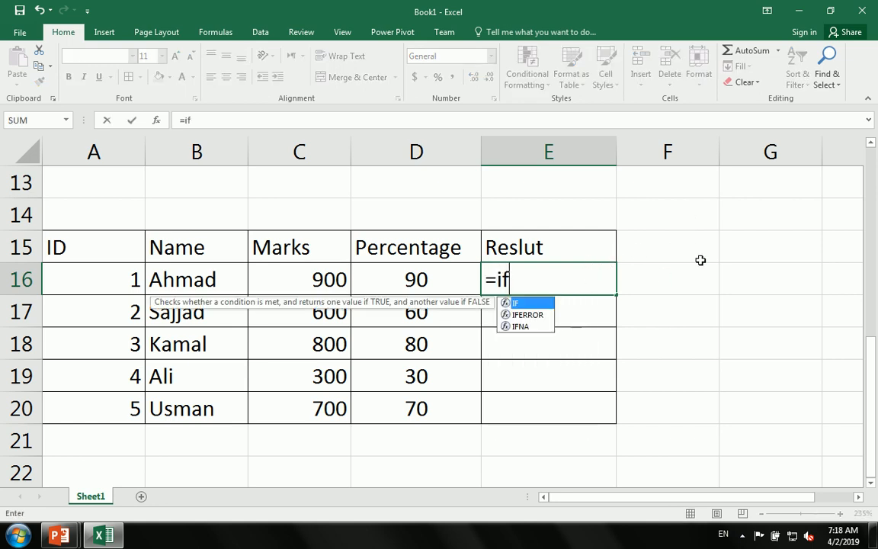
pyautogui.press('Tab')
pyautogui.click(414, 290)
pyautogui.write('=')
pyautogui.write('>5')
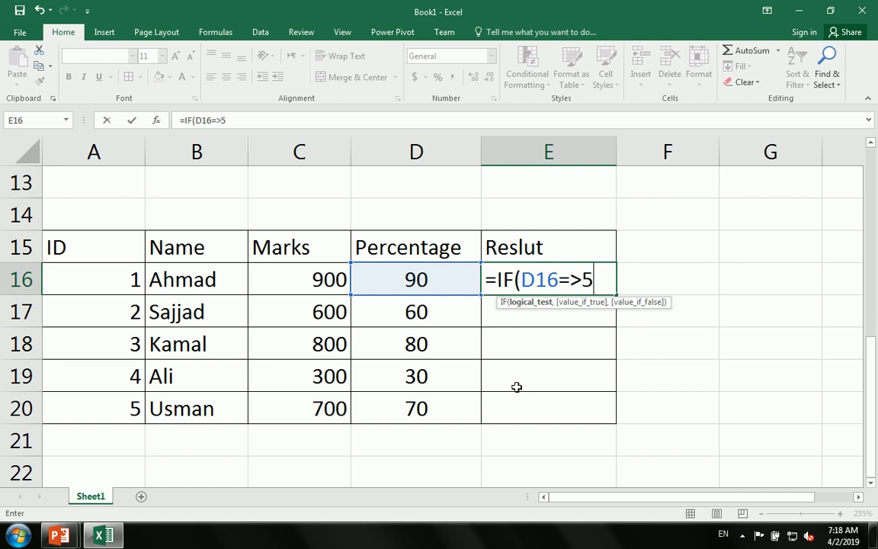
pyautogui.write('0,"')
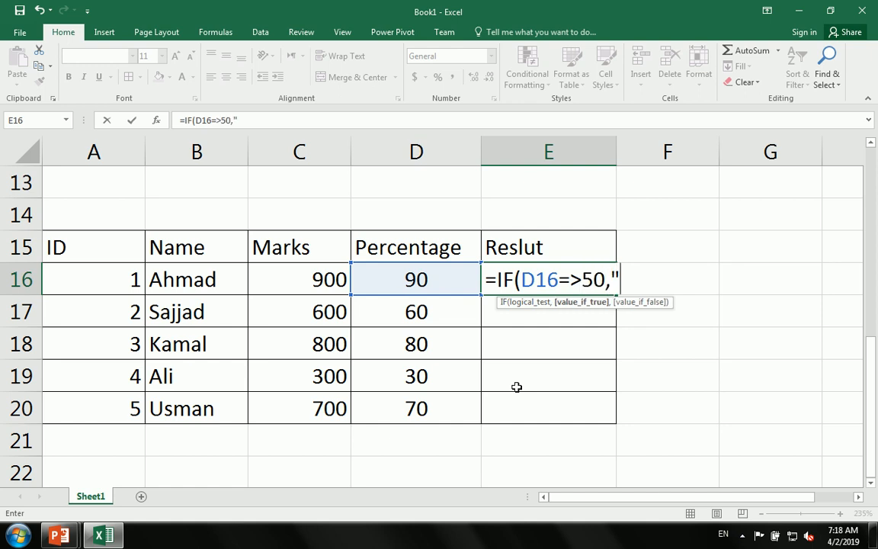
pyautogui.write('Pass",')
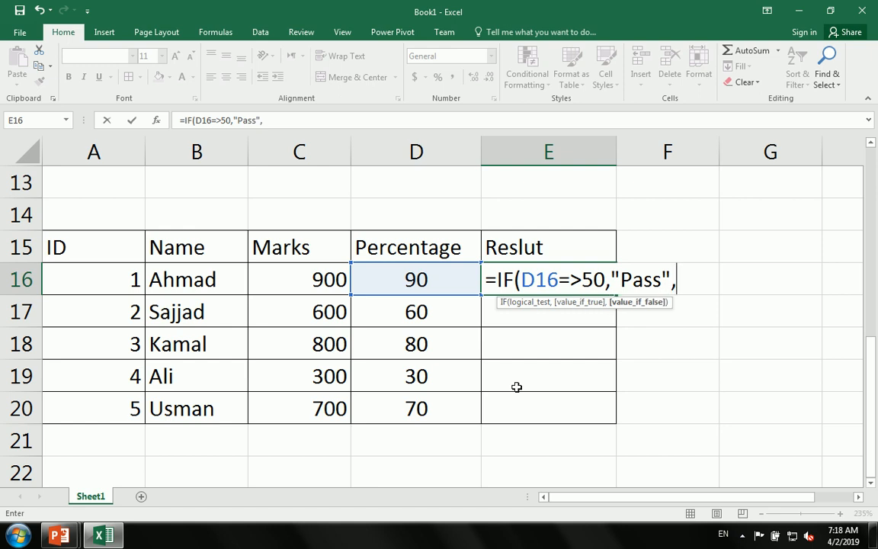
pyautogui.write('"Fail')
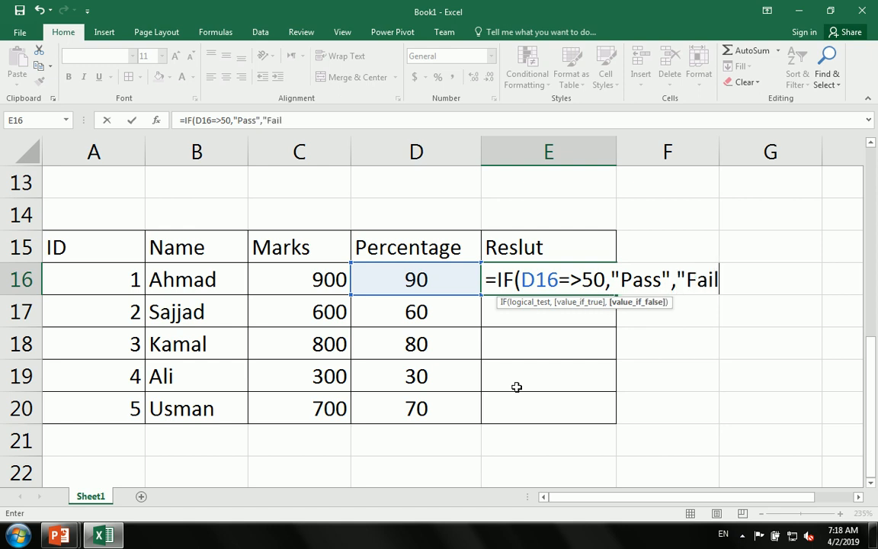
pyautogui.write('")')
pyautogui.press('Return')
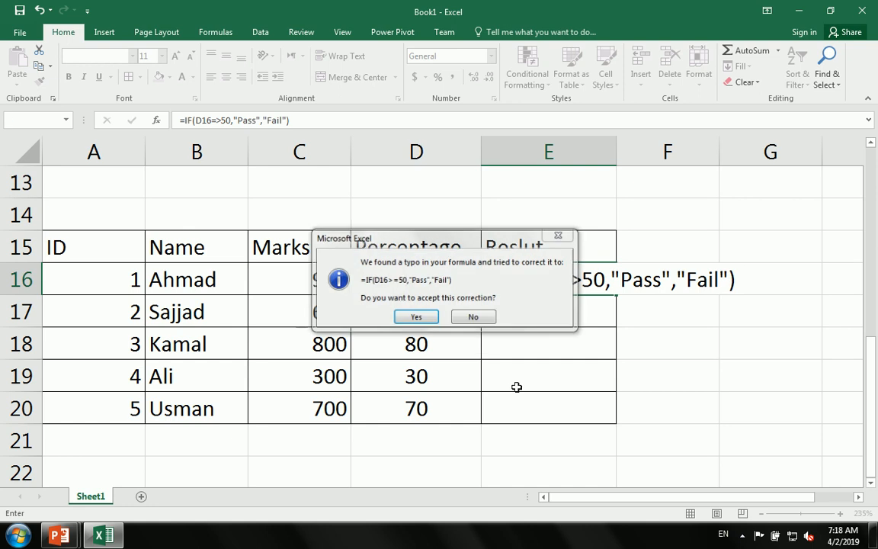
pyautogui.press('Return')
# Fill the pass/fail formula from E16 down through E20 and clear the filled range
pyautogui.click(573, 288)
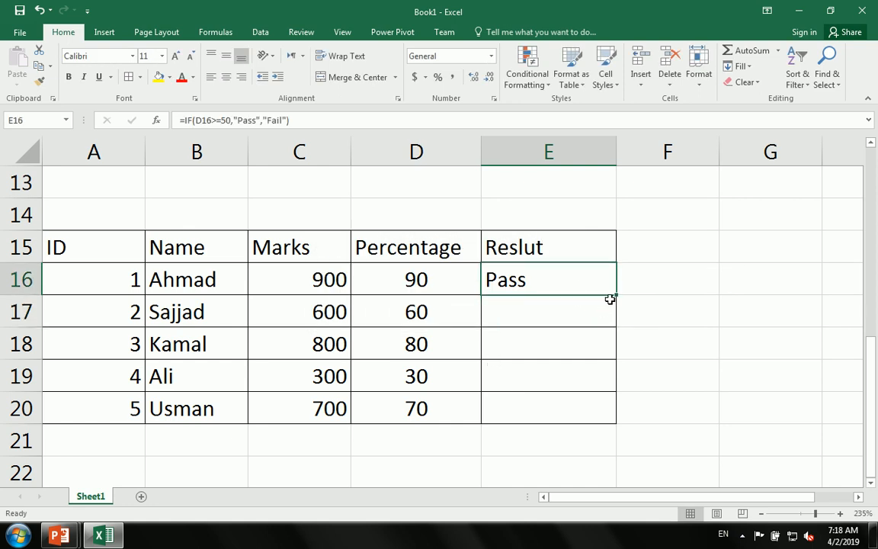
pyautogui.moveTo(615, 295); pyautogui.dragTo(629, 428)
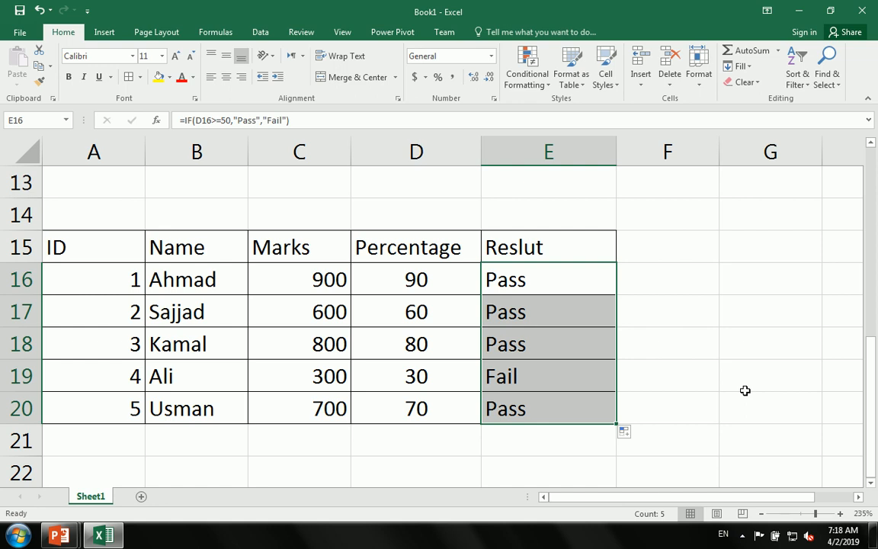
pyautogui.press('Delete')
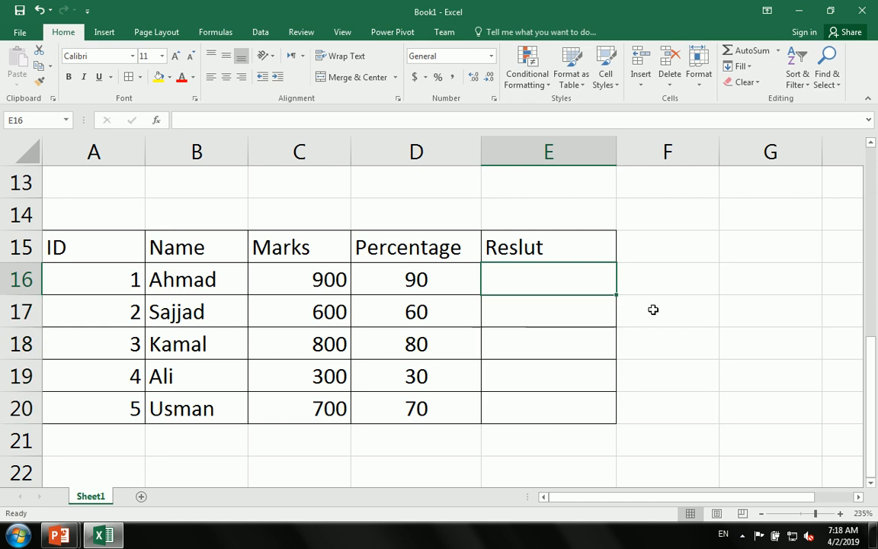
# Begin the formula =IF(D16=>50,"کامیاب", in E16, switching the input language to Pashto for the word and back to English
pyautogui.write('=IF(')
pyautogui.press('Left')
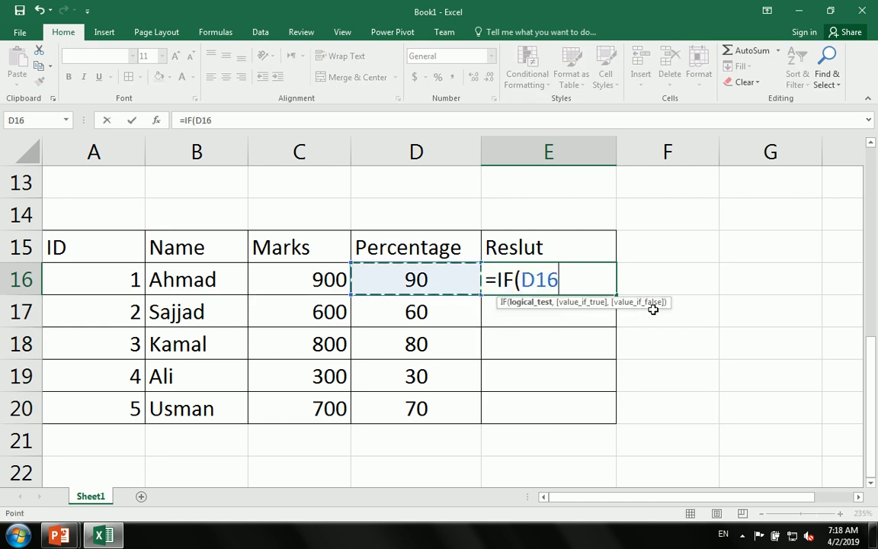
pyautogui.write('=>')
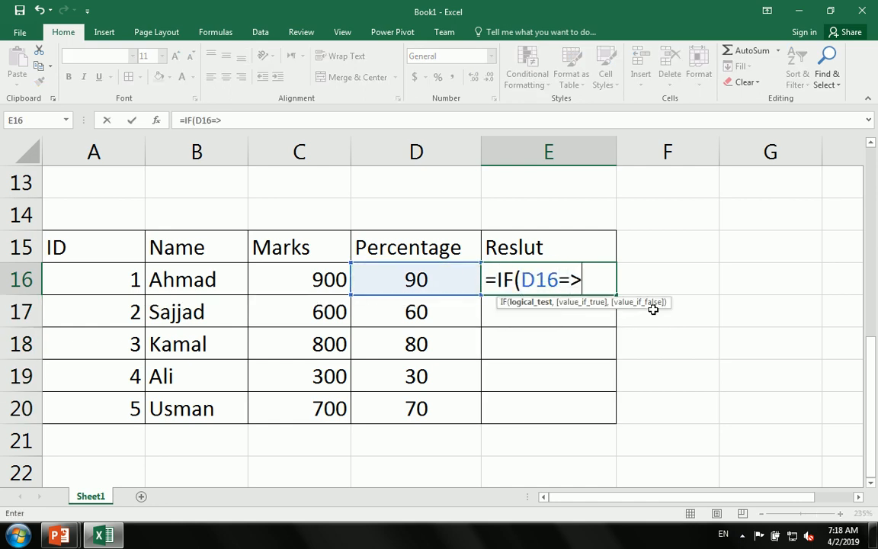
pyautogui.write('50,"')
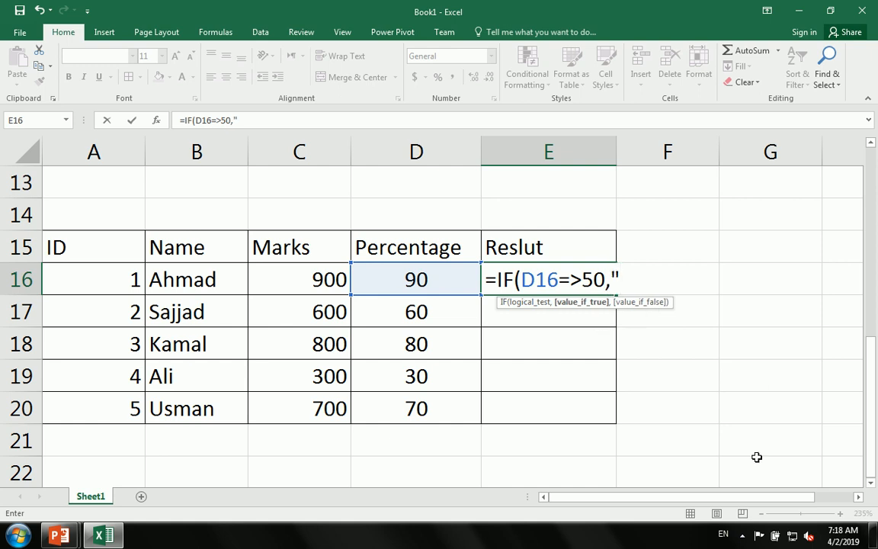
pyautogui.click(722, 533)
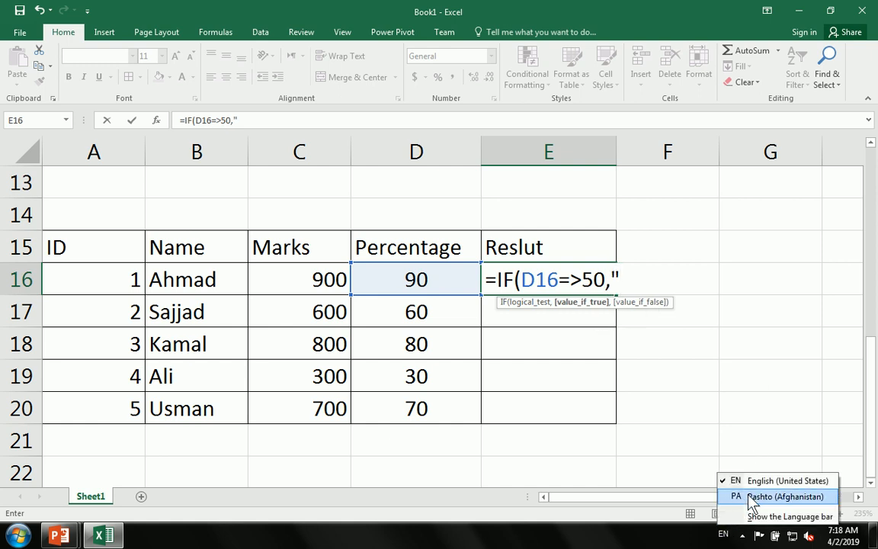
pyautogui.click(730, 496)
pyautogui.write('کامیاب')
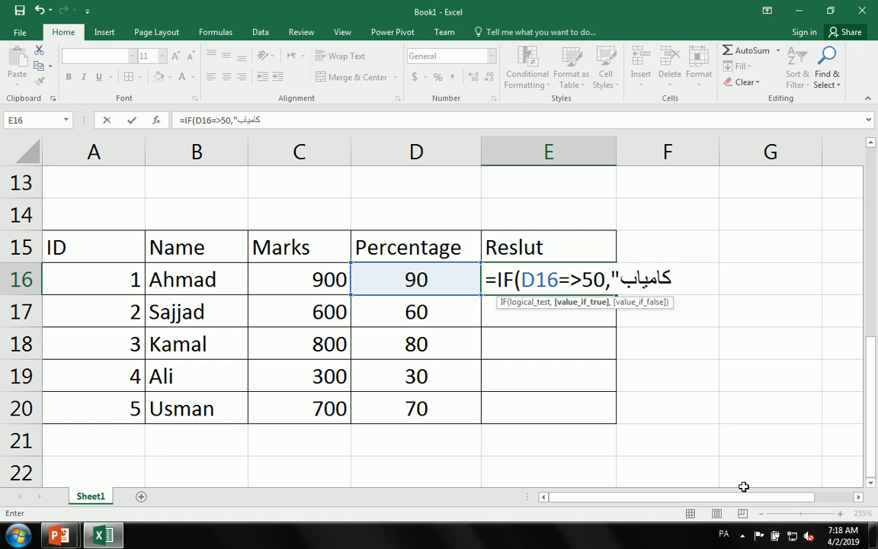
pyautogui.click(724, 533)
pyautogui.click(750, 481)
pyautogui.write('",')
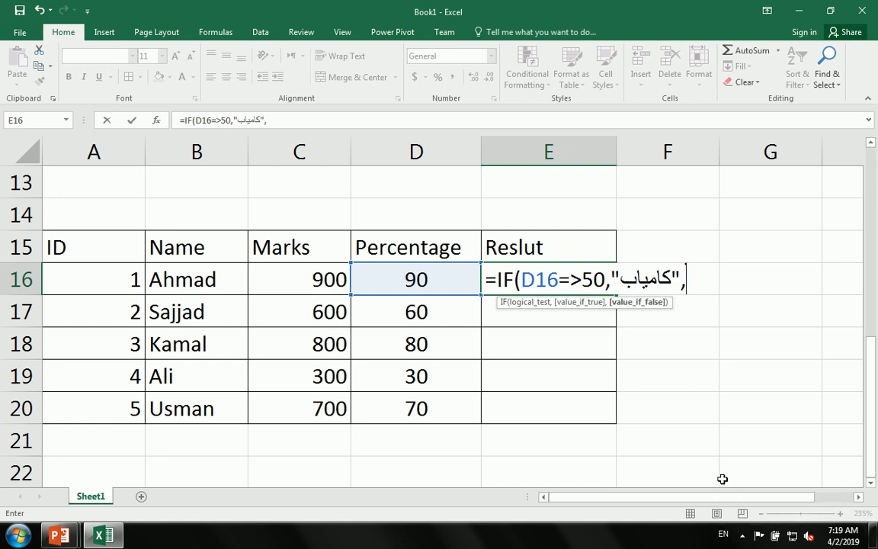
# Complete the E16 formula with the Pashto word "ناکام" as the false value and accept the proposed correction of the operator to >=
pyautogui.write('"')
pyautogui.click(723, 533)
pyautogui.click(728, 498)
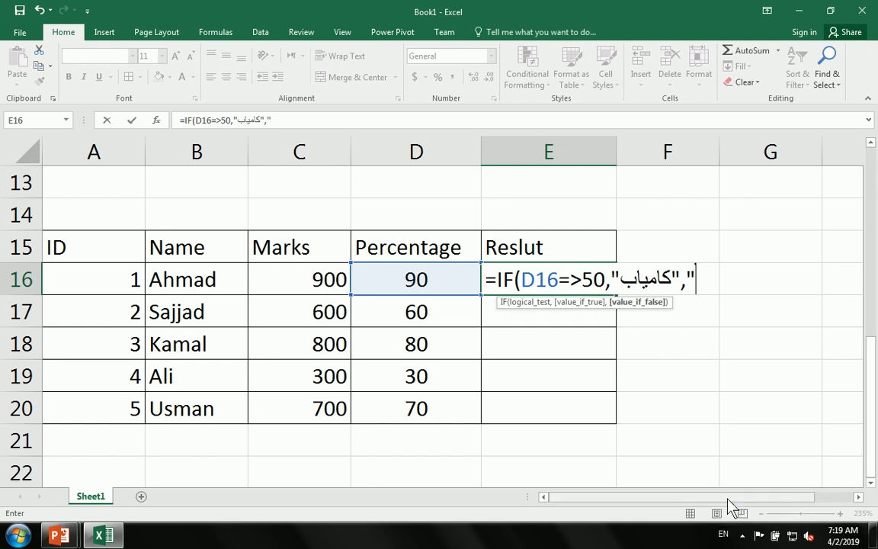
pyautogui.write('ناکام')
pyautogui.hotkey('alt', 'shift')
pyautogui.write('")')
pyautogui.press('Return')
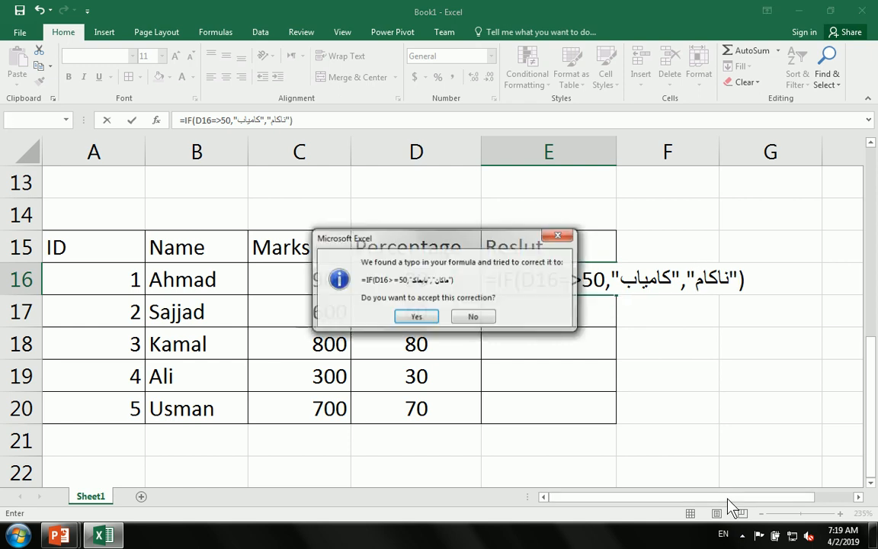
pyautogui.press('Return')
# Fill the Pashto pass/fail formula from E16 down through E20 and select the whole marks table A15:E20
pyautogui.click(572, 281)
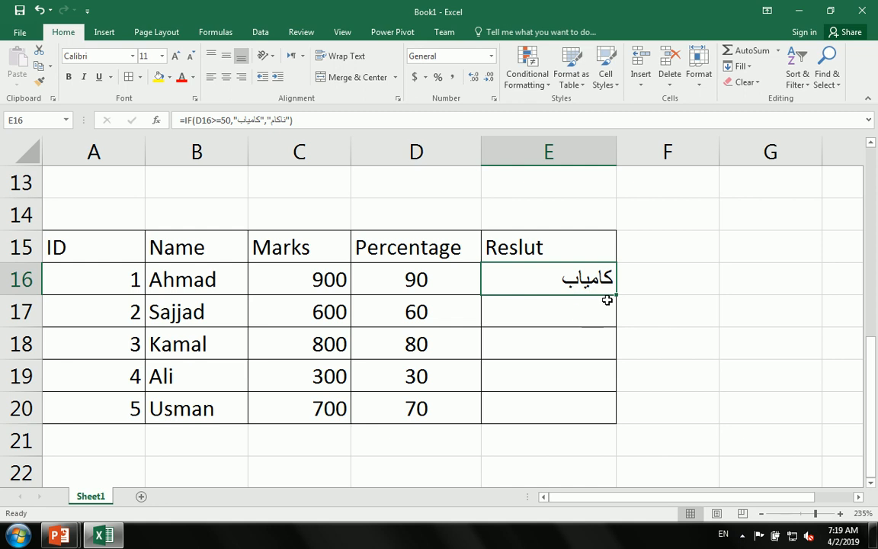
pyautogui.moveTo(615, 299); pyautogui.dragTo(615, 423)
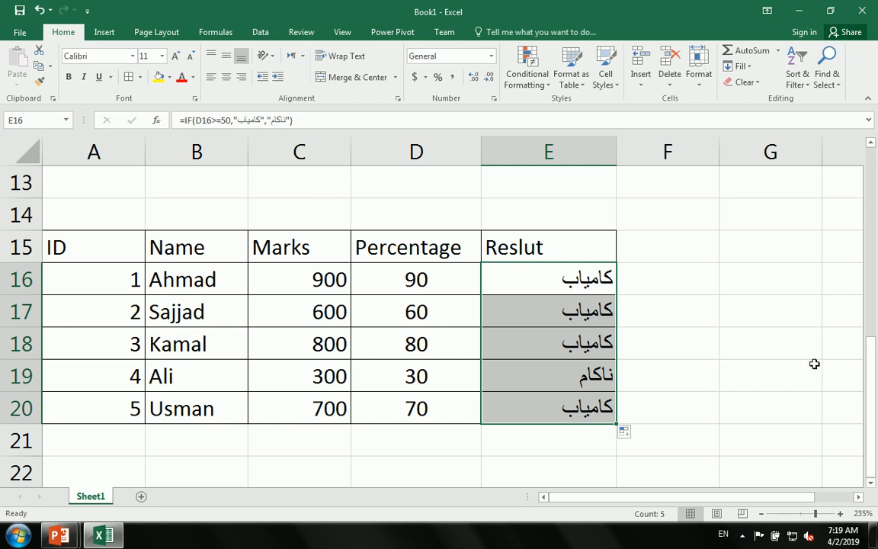
pyautogui.moveTo(141, 246); pyautogui.dragTo(604, 421)
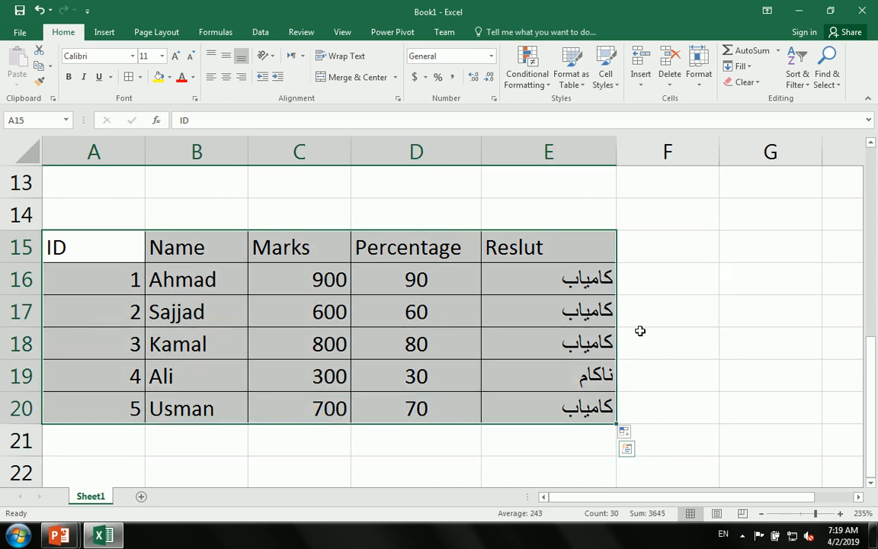
# Dismiss the No Disk error dialog and deselect the marks table
pyautogui.scroll(-6, 645, 327)
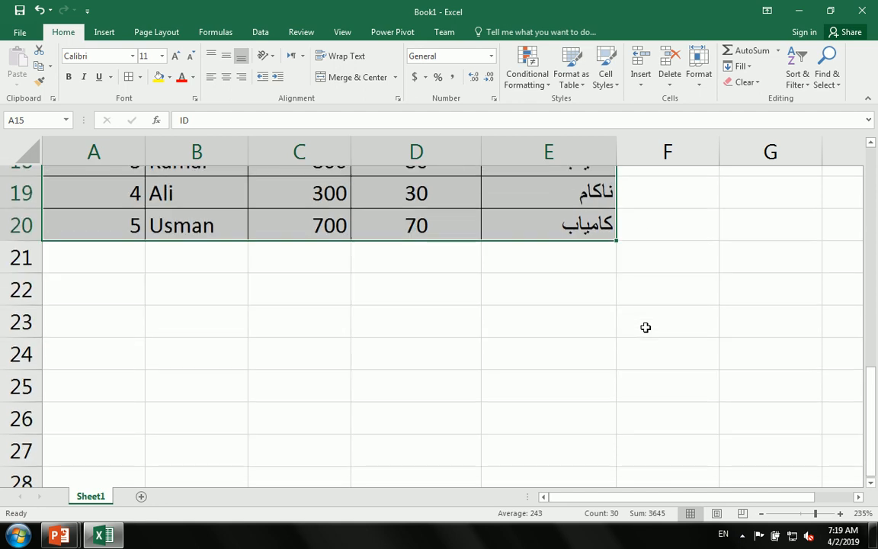
pyautogui.scroll(1, 647, 333)
pyautogui.scroll(5, 646, 333)
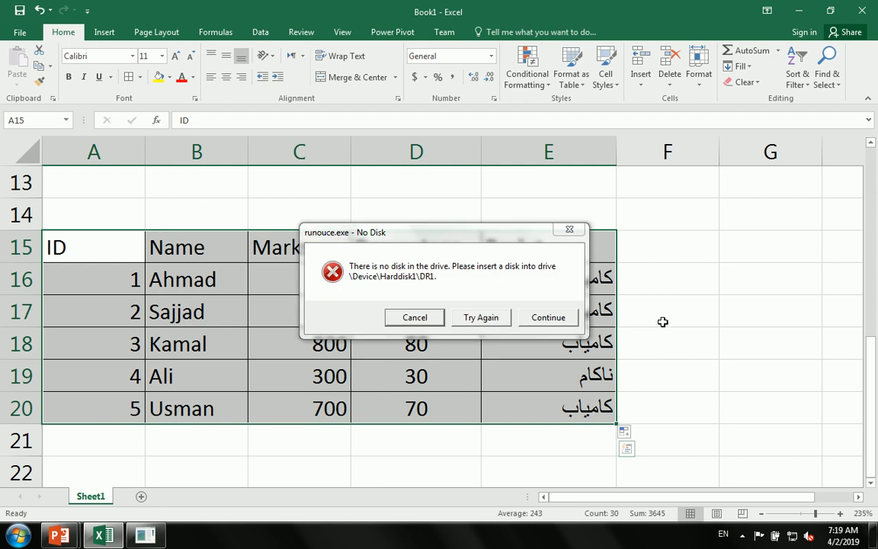
pyautogui.scroll(-1, 660, 319)
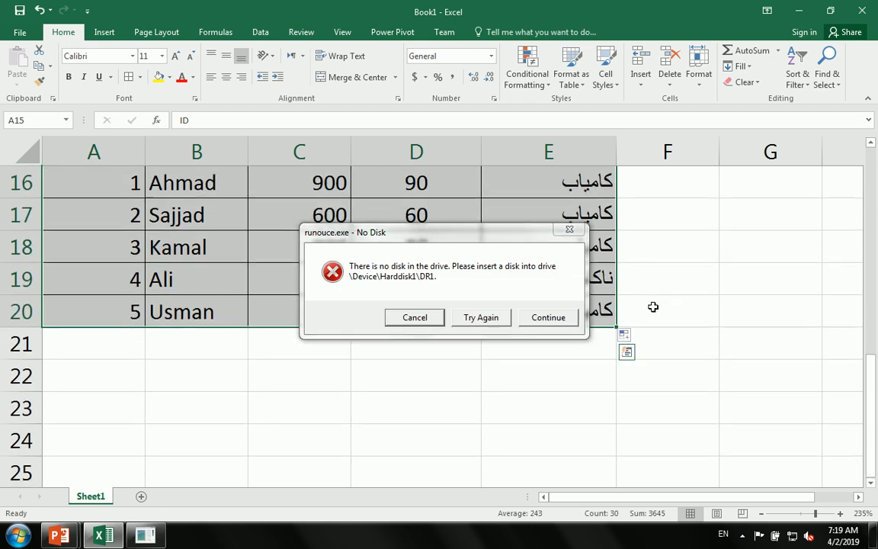
pyautogui.click(568, 228)
pyautogui.click(416, 407)
pyautogui.scroll(-5, 503, 372)
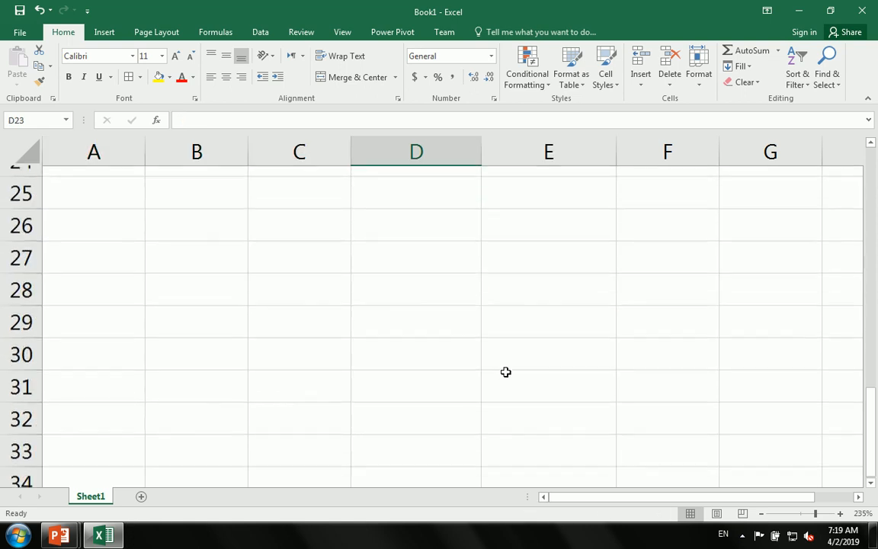
pyautogui.click(160, 208)
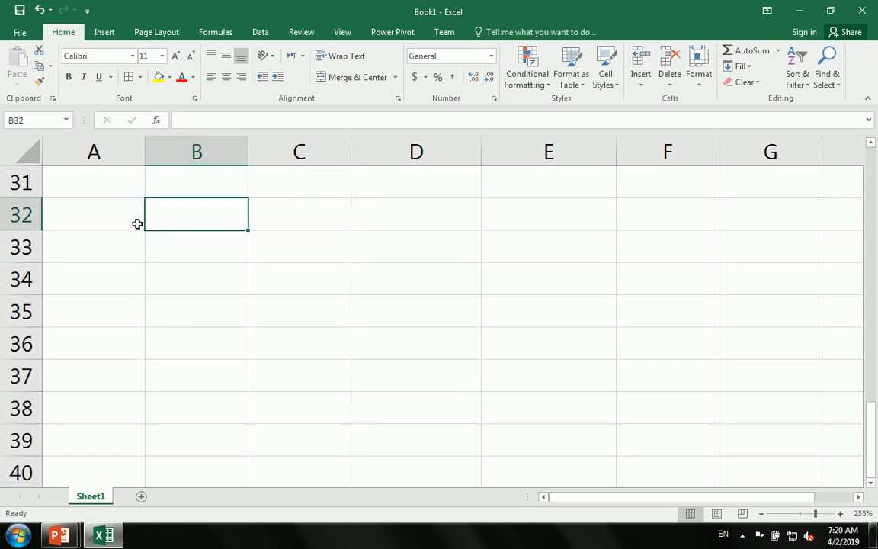
pyautogui.click(136, 223)
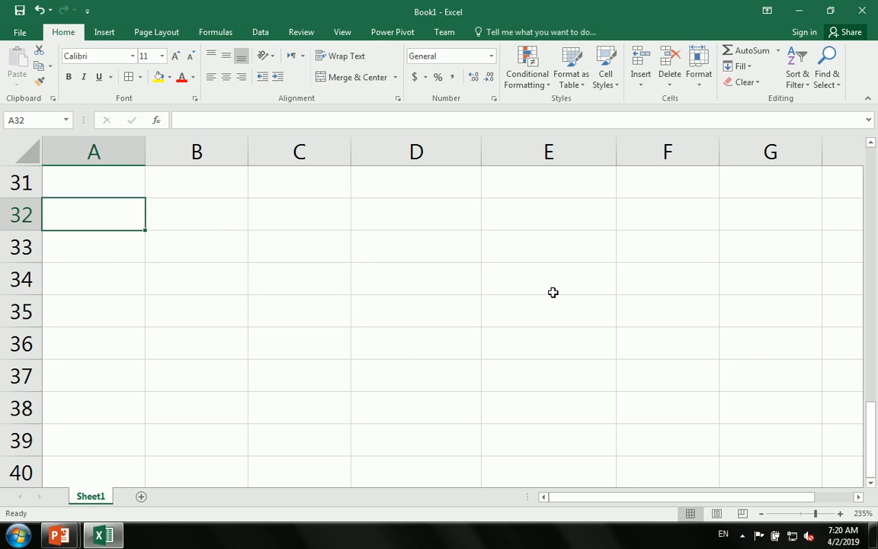
pyautogui.scroll(7, 244, 254)
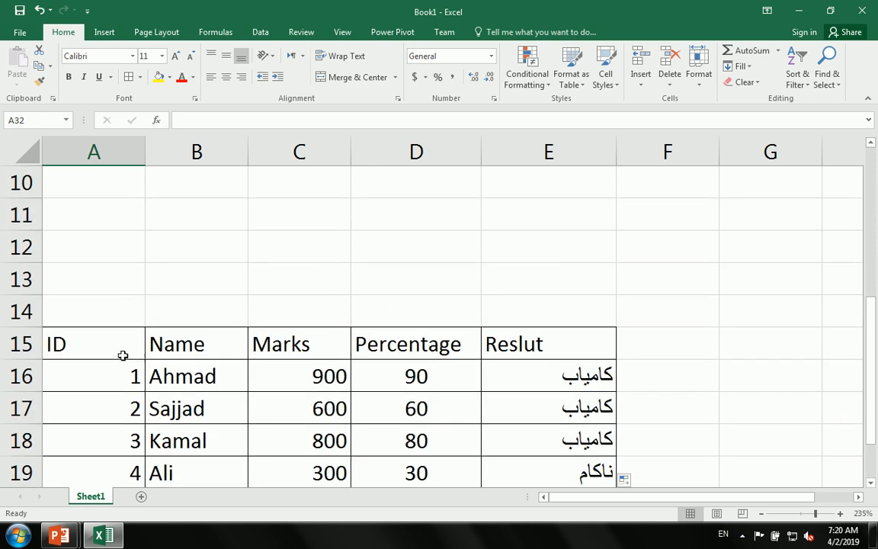
pyautogui.scroll(-1, 121, 357)
pyautogui.moveTo(106, 248); pyautogui.dragTo(560, 249)
pyautogui.scroll(-2, 325, 351)
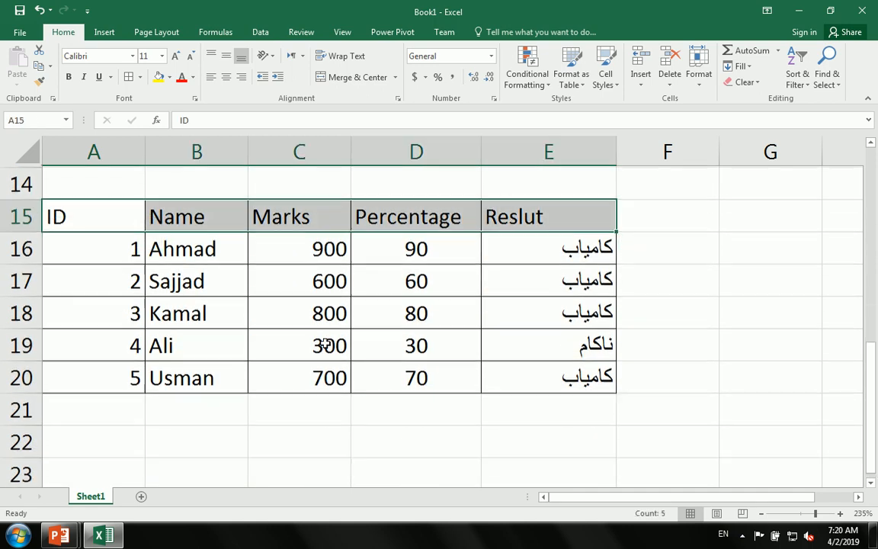
pyautogui.scroll(1, 289, 328)
pyautogui.scroll(1, 122, 168)
# Copy the ID and Name columns in A15:B20 and paste them at A24 to start a new table
pyautogui.moveTo(123, 242); pyautogui.dragTo(201, 402)
pyautogui.hotkey('ctrl', 'c')
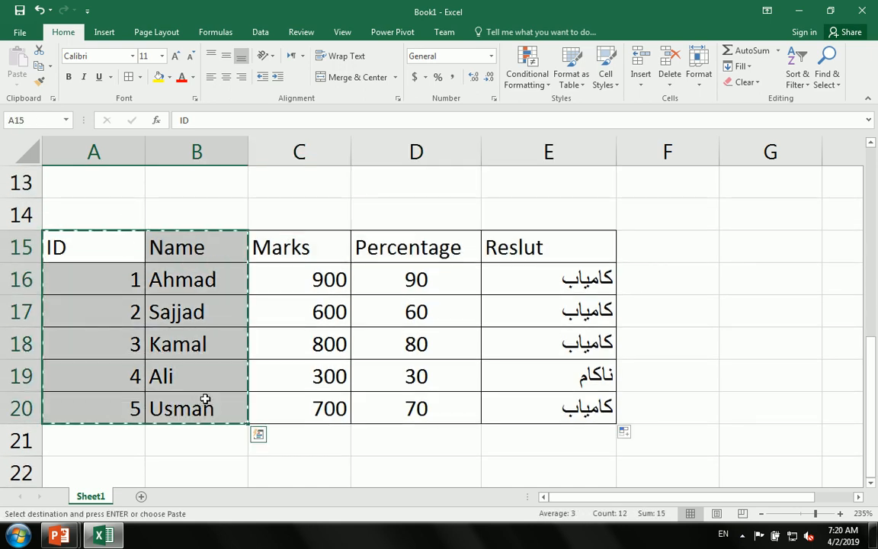
pyautogui.scroll(-3, 158, 353)
pyautogui.click(82, 243)
pyautogui.hotkey('ctrl', 'v')
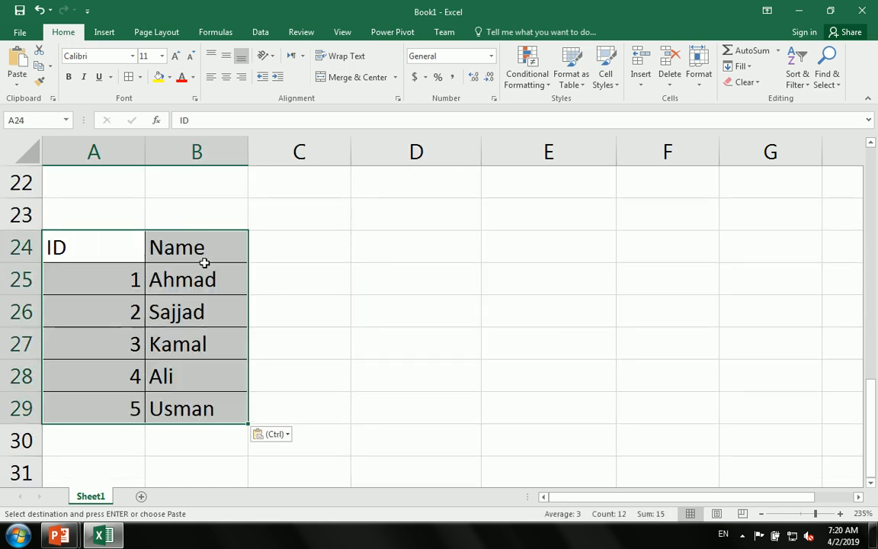
# Add a Post column in C24:C29 with the entries Doctor, Engineer, Doctor, Cook and Doctor
pyautogui.click(256, 233)
pyautogui.write('Post')
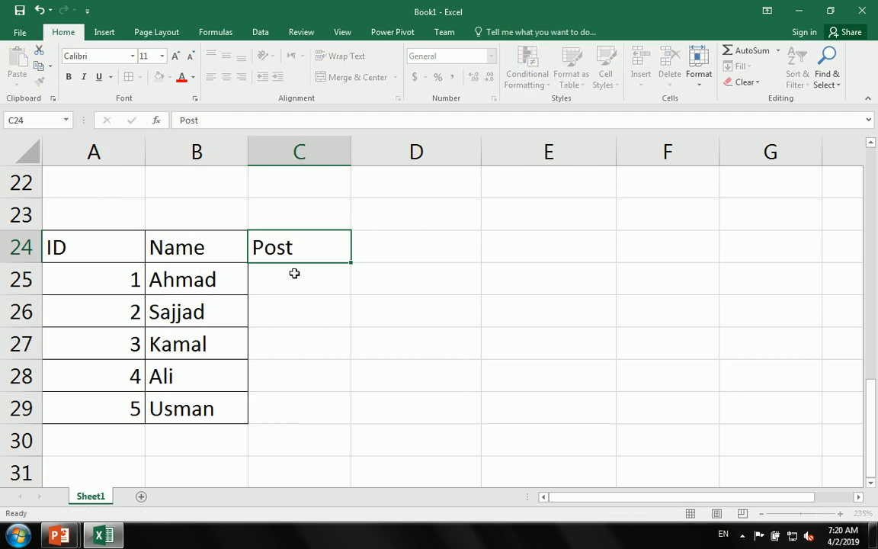
pyautogui.press('Return')
pyautogui.write('Doctor')
pyautogui.press('Return')
pyautogui.write('Engineer')
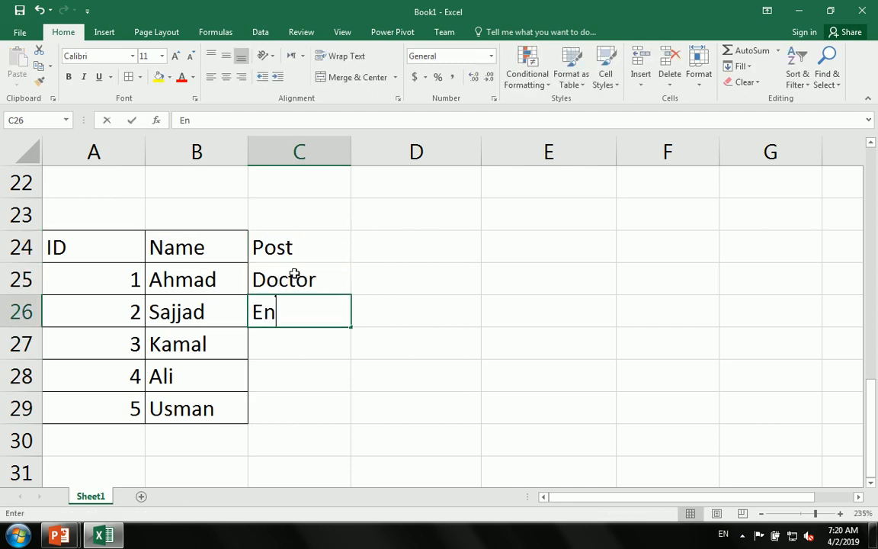
pyautogui.press('Return')
pyautogui.write('D')
pyautogui.press('Return')
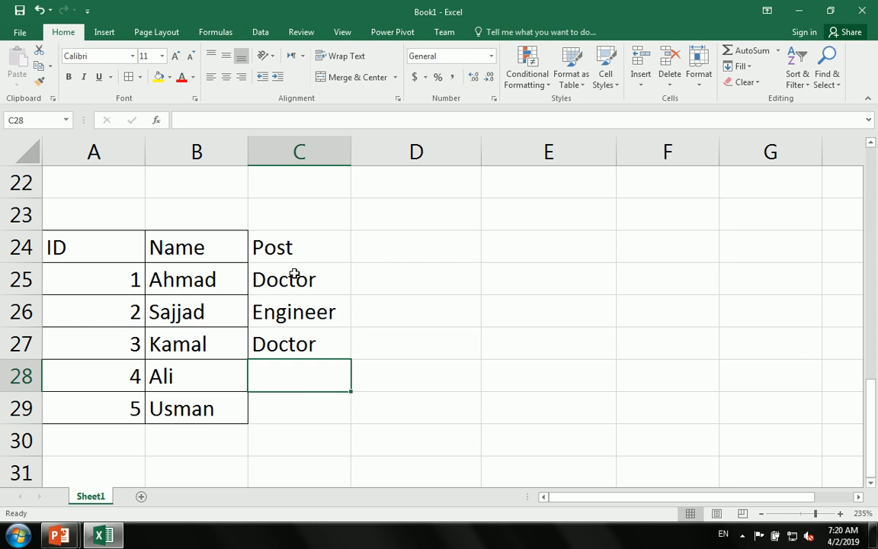
pyautogui.write('Cook')
pyautogui.press('Return')
pyautogui.write('D')
pyautogui.press('Return')
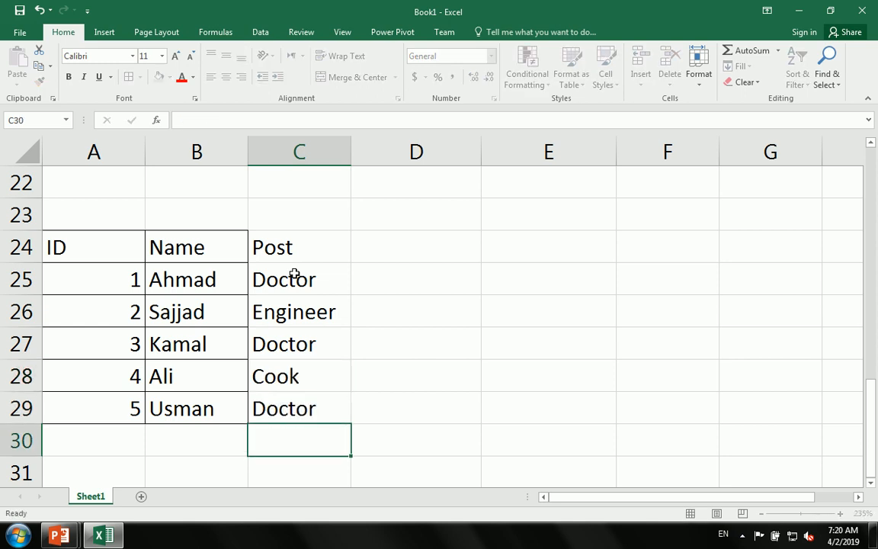
# Add the headers Salary, Bonus and Total in D24, E24 and F24
pyautogui.press('Right')
pyautogui.press('Up')
pyautogui.press('Up')
pyautogui.press('Up')
pyautogui.press('Up')
pyautogui.press('Up')
pyautogui.press('Up')
pyautogui.write('Salary')
pyautogui.press('Return')
pyautogui.press('Right')
pyautogui.press('Up')
pyautogui.write('Bonus')
pyautogui.press('Right')
pyautogui.write('Total')
pyautogui.press('Return')
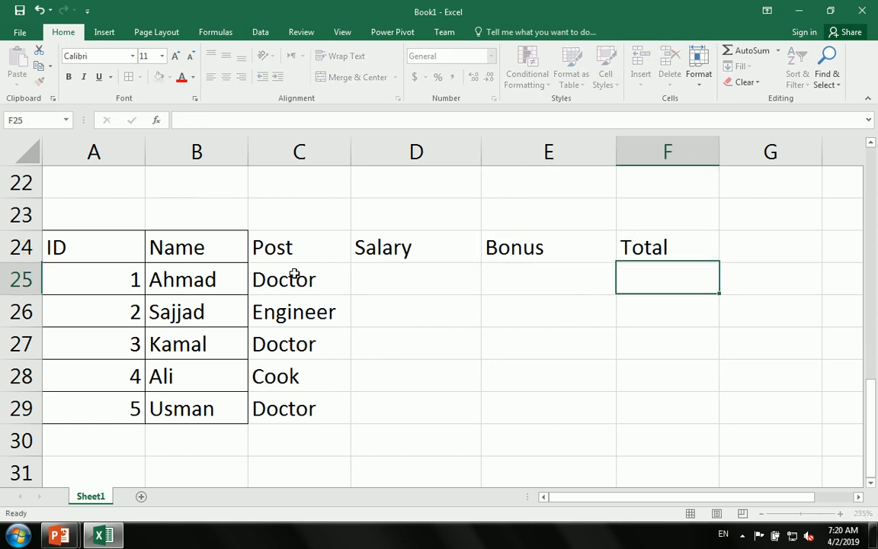
# Apply all borders to the range B24:F29 of the new table
pyautogui.moveTo(152, 248); pyautogui.dragTo(686, 421)
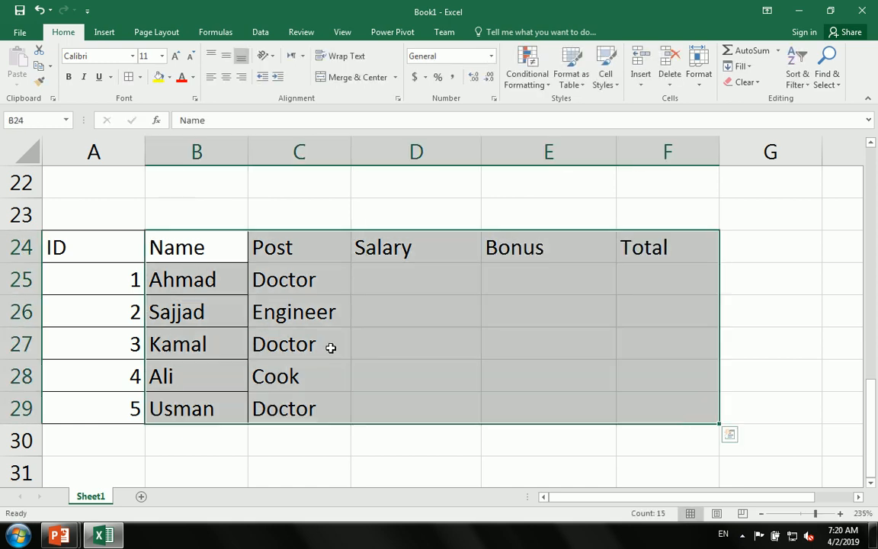
pyautogui.click(130, 77)
pyautogui.click(386, 302)
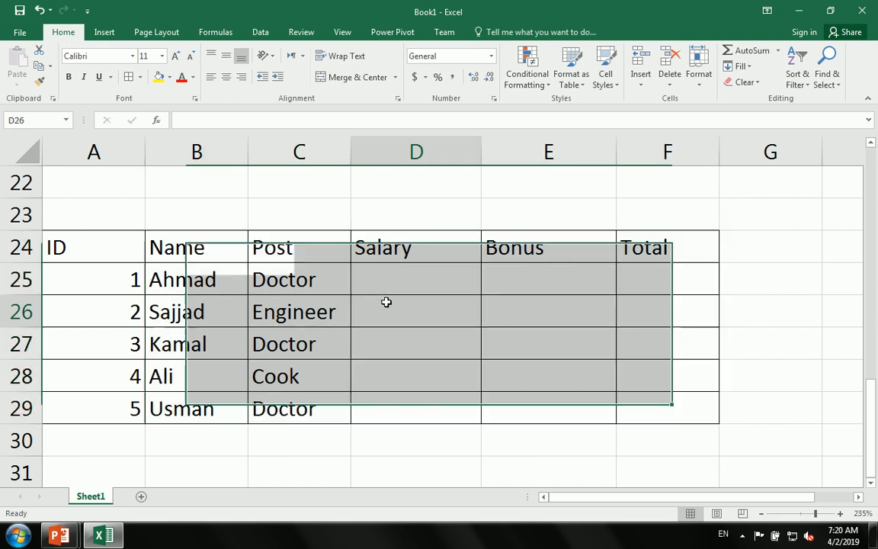
# Enter the salaries 1200, 1300, 1400, 1500 and 1600 in D25:D29
pyautogui.click(399, 280)
pyautogui.write('1200')
pyautogui.press('Return')
pyautogui.write('1300')
pyautogui.press('Return')
pyautogui.write('1400')
pyautogui.press('Return')
pyautogui.write('1500')
pyautogui.press('Return')
pyautogui.write('1600')
pyautogui.press('Return')
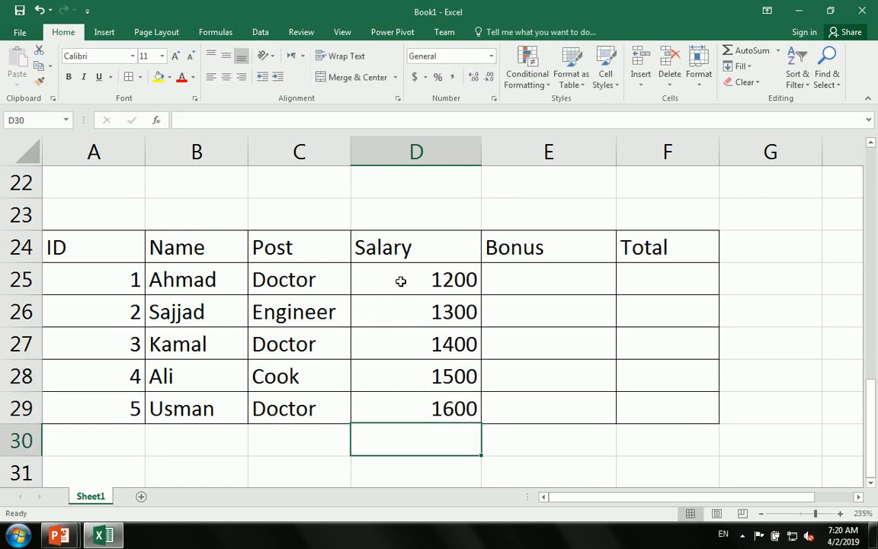
# Center the contents of the salary table A24:F29 horizontally and vertically
pyautogui.moveTo(85, 247); pyautogui.dragTo(679, 407)
pyautogui.click(226, 76)
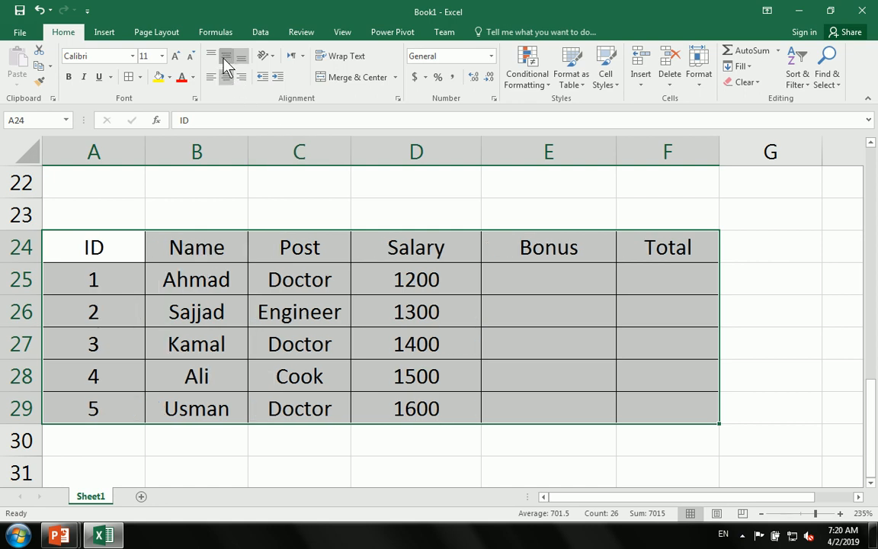
pyautogui.click(571, 323)
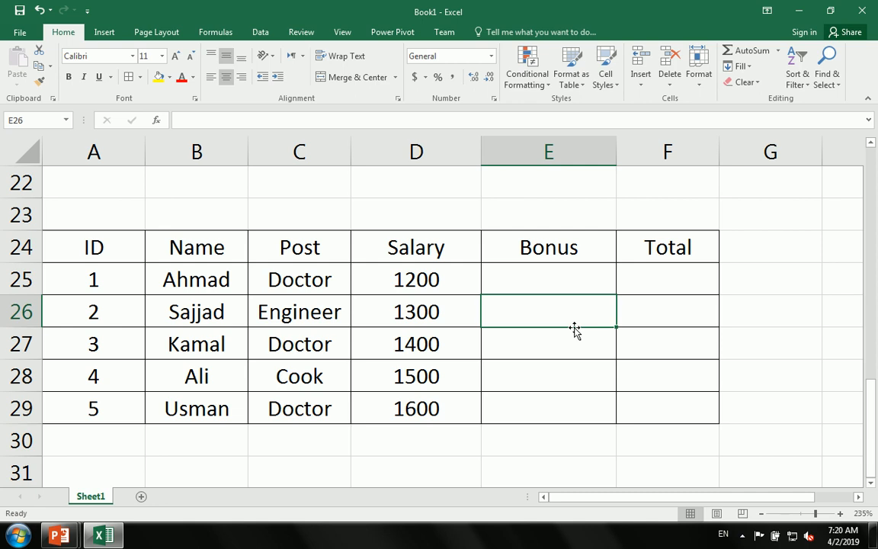
pyautogui.click(554, 287)
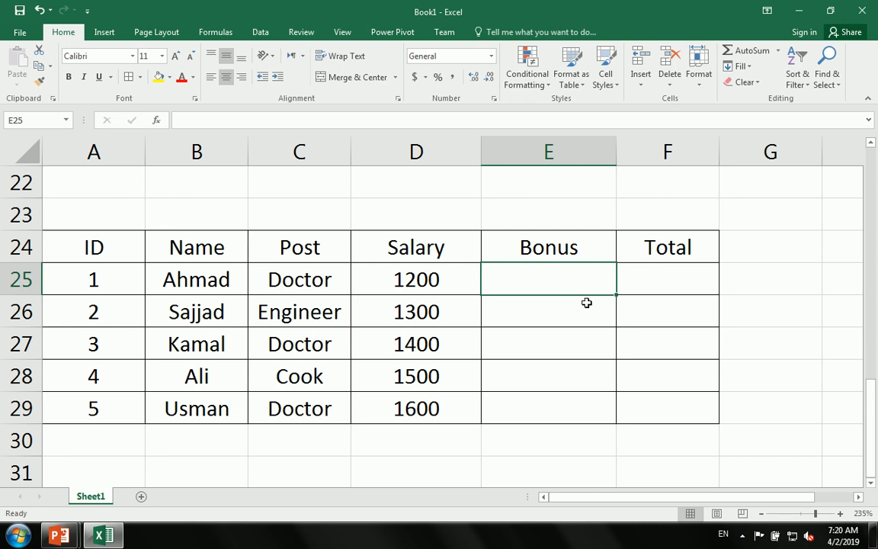
pyautogui.write('=IF(')
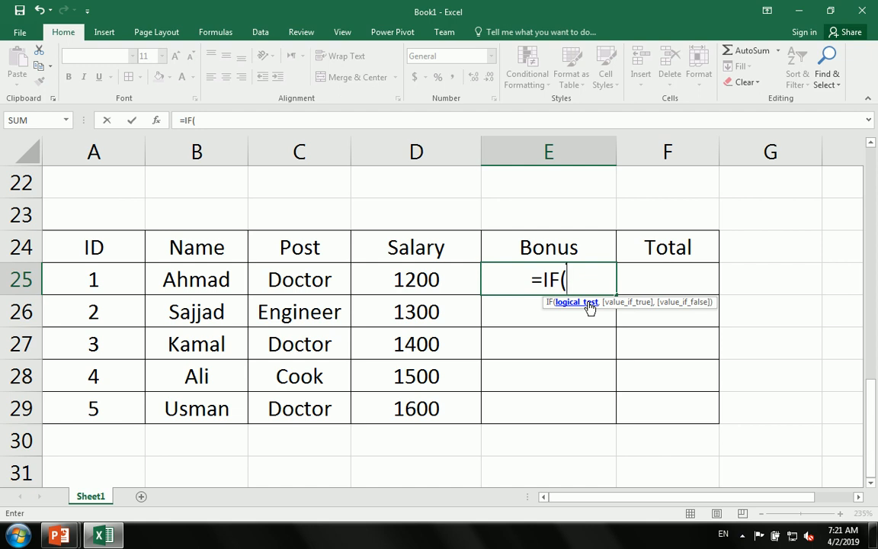
pyautogui.moveTo(282, 280); pyautogui.dragTo(297, 405)
pyautogui.click(320, 288)
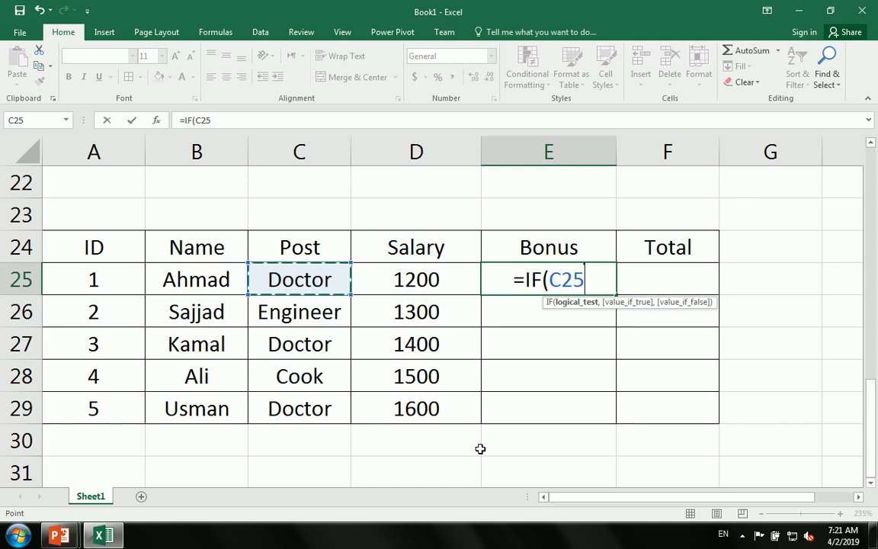
pyautogui.press('Escape')
# Enter the formula =IF(C25="Doctor",500,0) in the first Bonus cell, E25
pyautogui.write('=')
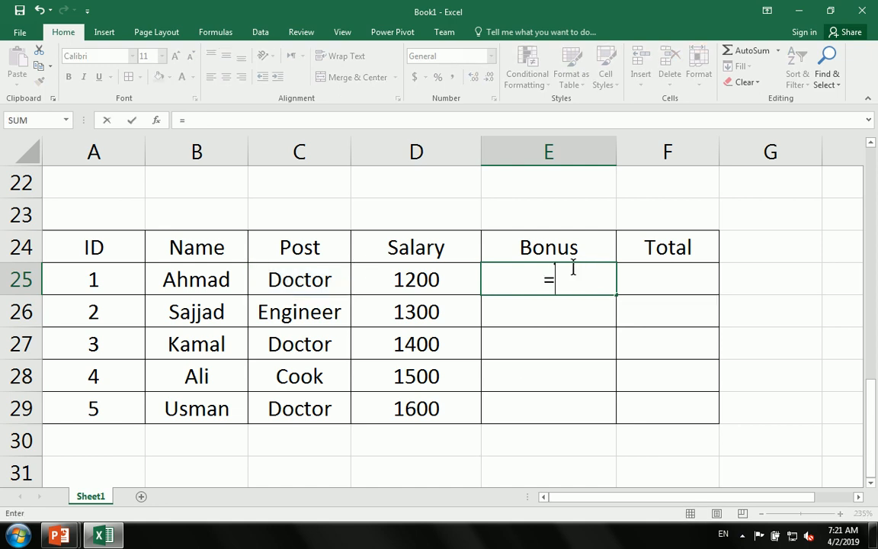
pyautogui.write('if')
pyautogui.press('Tab')
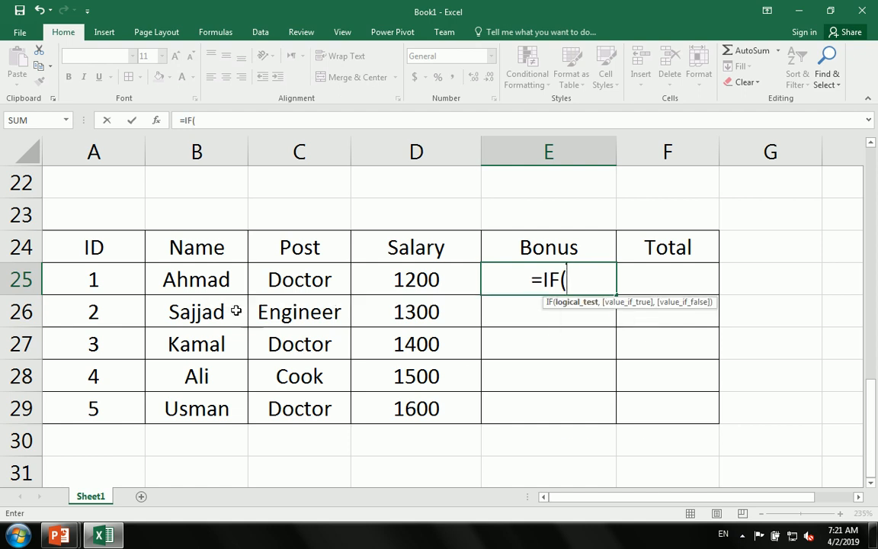
pyautogui.click(265, 283)
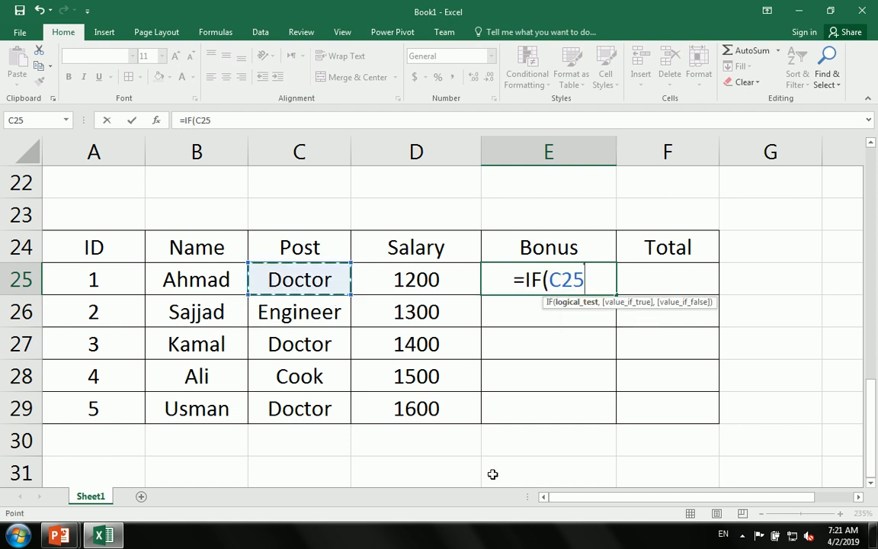
pyautogui.write('=')
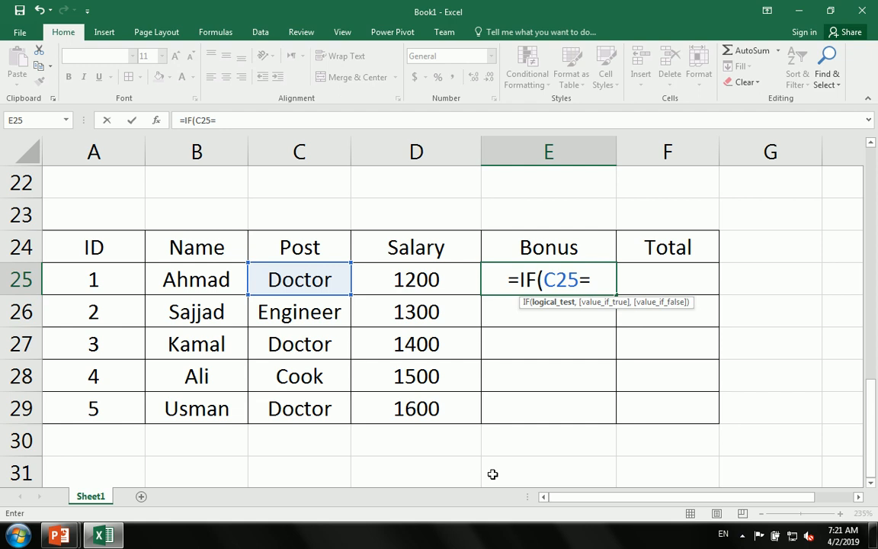
pyautogui.write('"Doctor"')
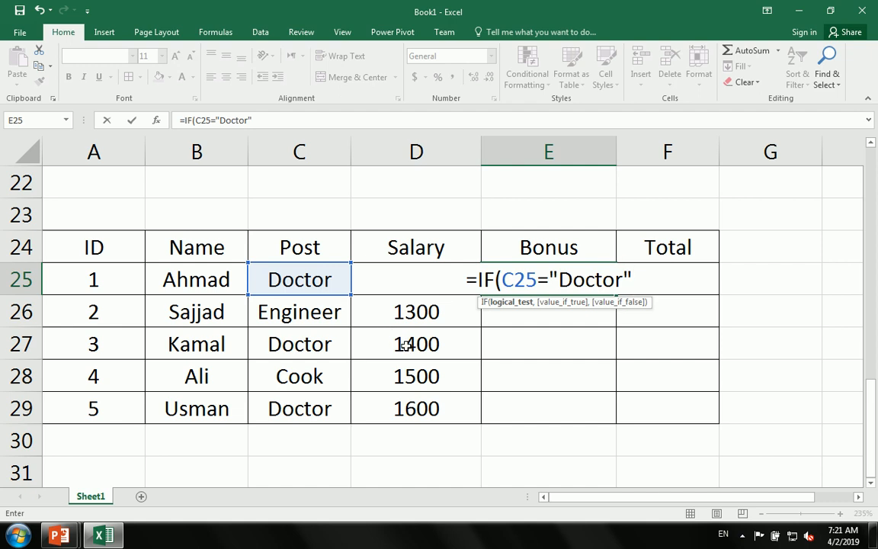
pyautogui.write(',500')
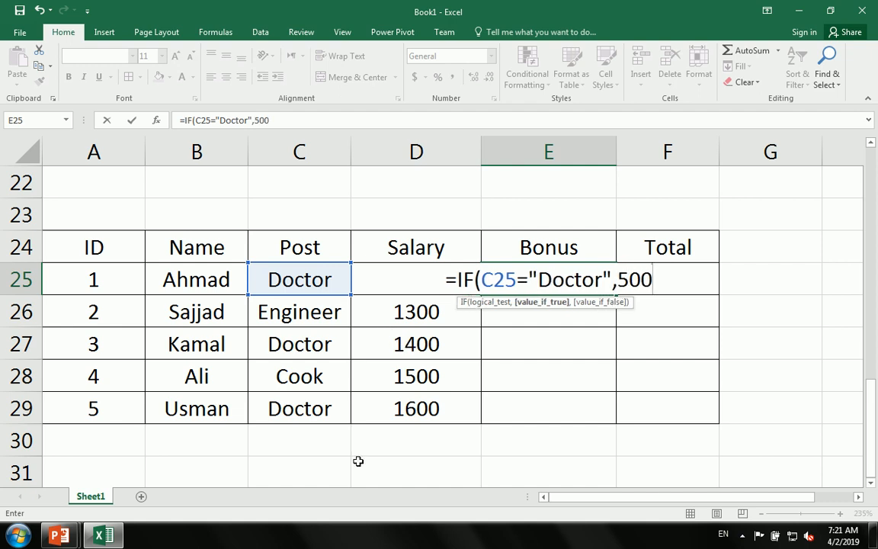
pyautogui.write(',0')
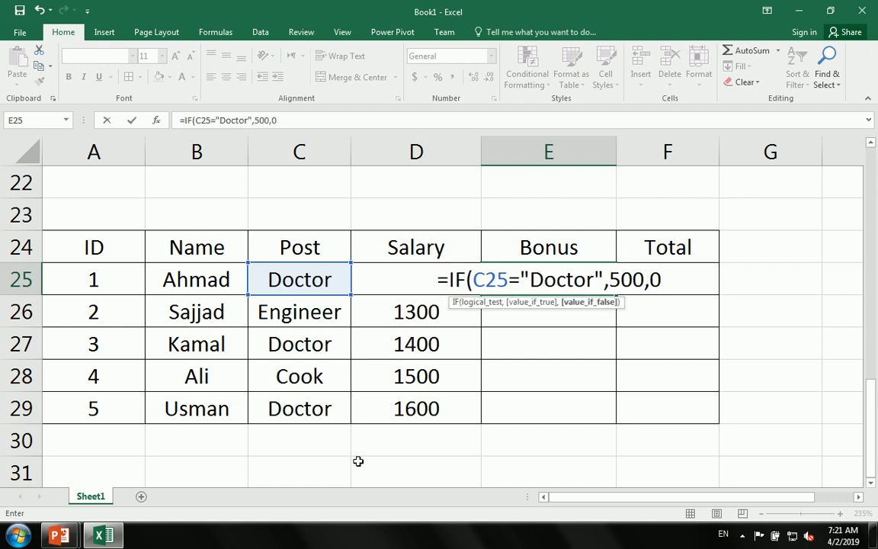
pyautogui.press('Return')
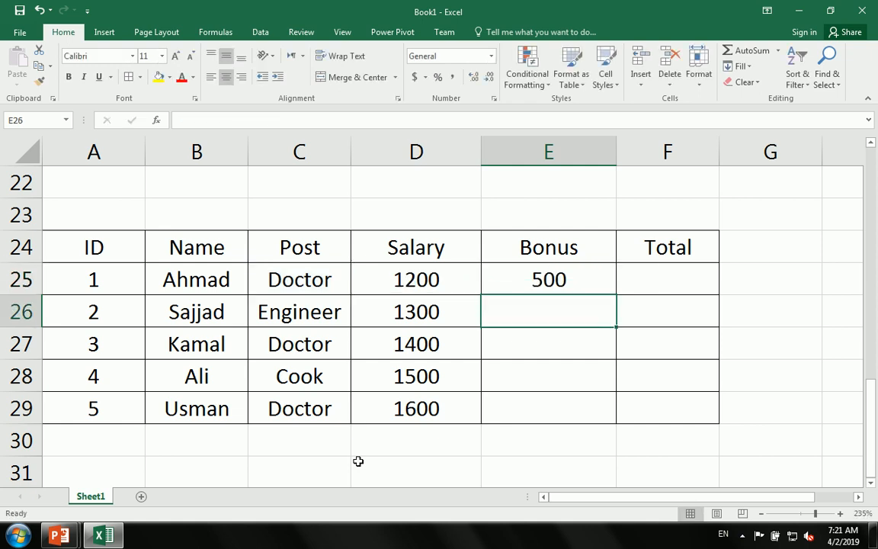
# Fill the bonus formula from E25 down to E29, check it, and clear the range E25:E29
pyautogui.click(563, 288)
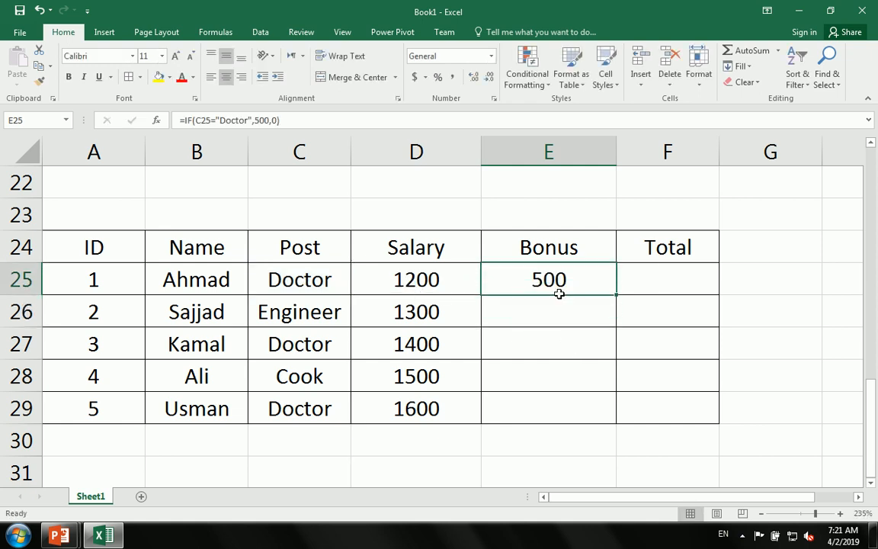
pyautogui.moveTo(617, 296); pyautogui.dragTo(619, 418)
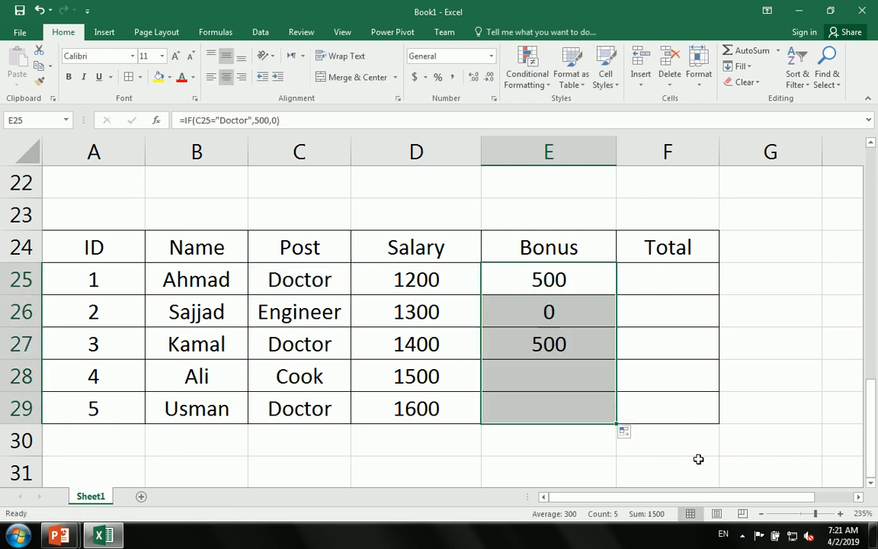
pyautogui.click(764, 427)
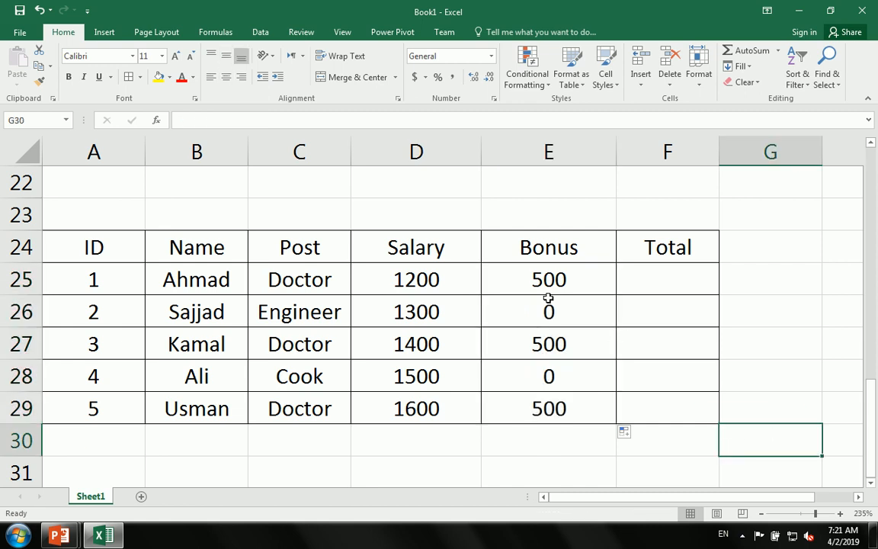
pyautogui.click(562, 319)
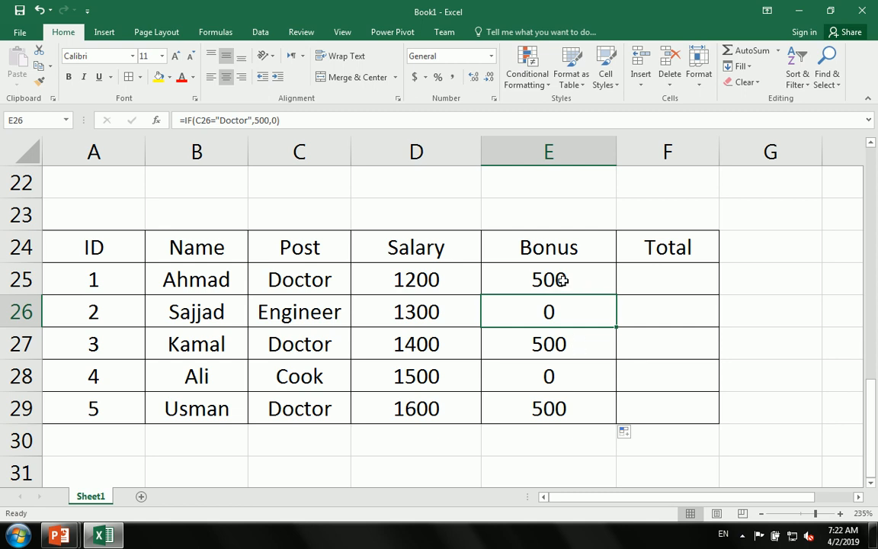
pyautogui.moveTo(562, 278); pyautogui.dragTo(536, 406)
pyautogui.press('Delete')
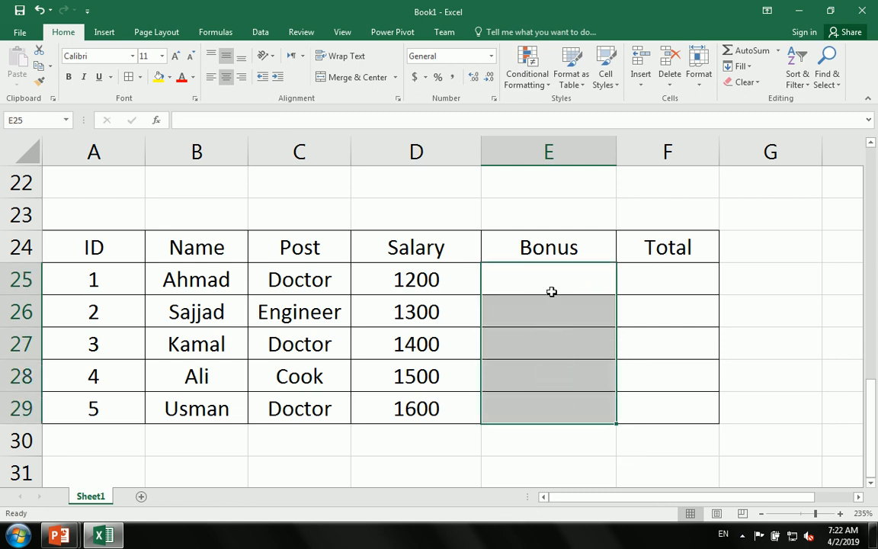
# Enter the formula =IF(C25="Doctor",500,"") in E25, leaving the bonus blank for other posts
pyautogui.click(556, 290)
pyautogui.write('=if')
pyautogui.doubleClick(571, 301)
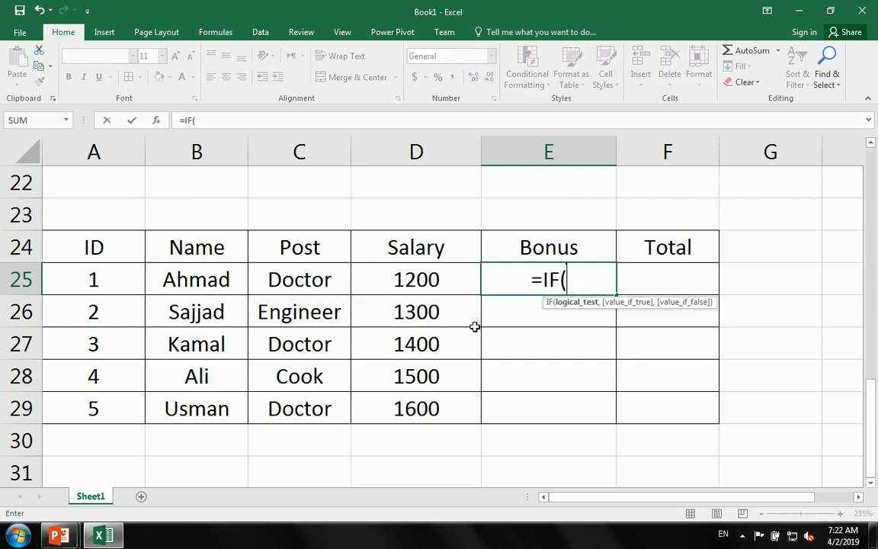
pyautogui.click(268, 279)
pyautogui.write('="Doctor"')
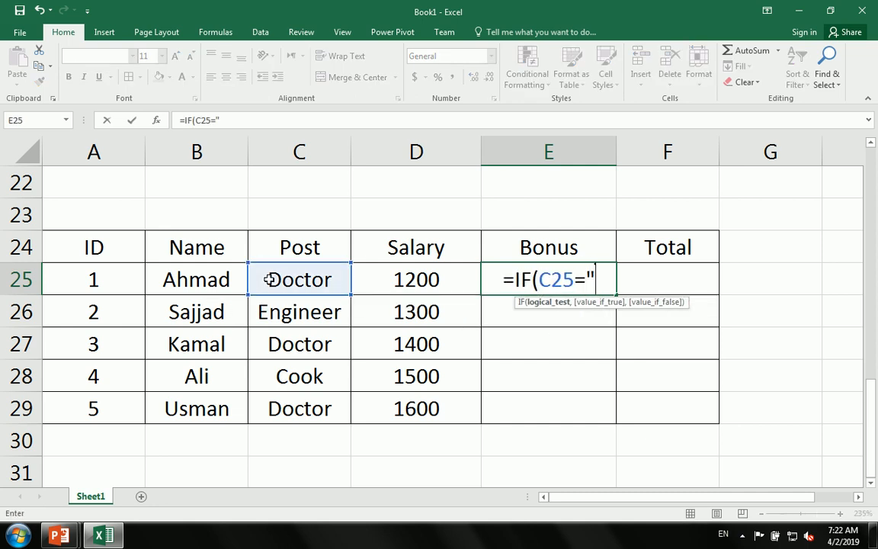
pyautogui.write(',')
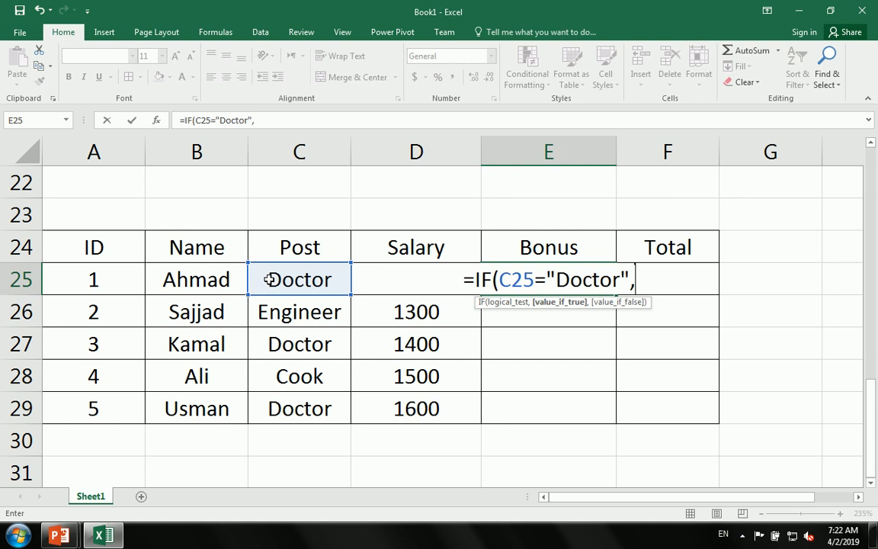
pyautogui.write('500')
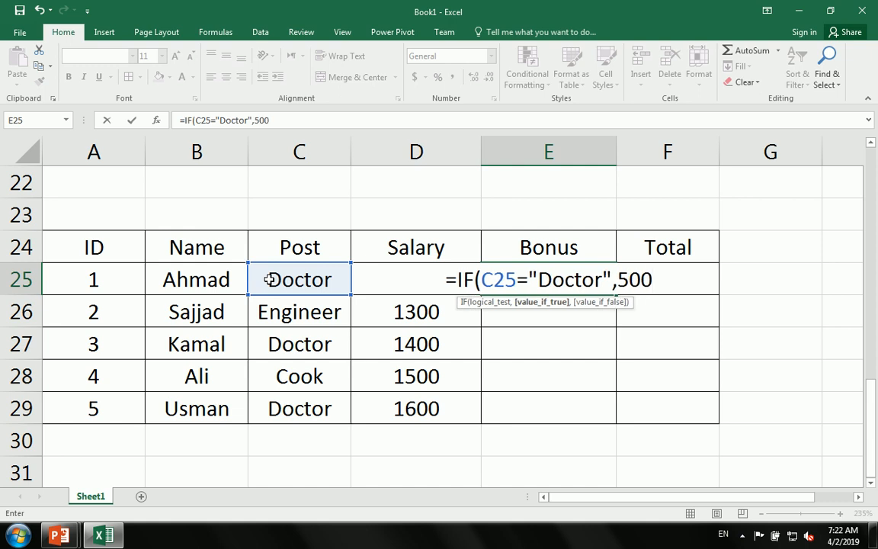
pyautogui.write(',')
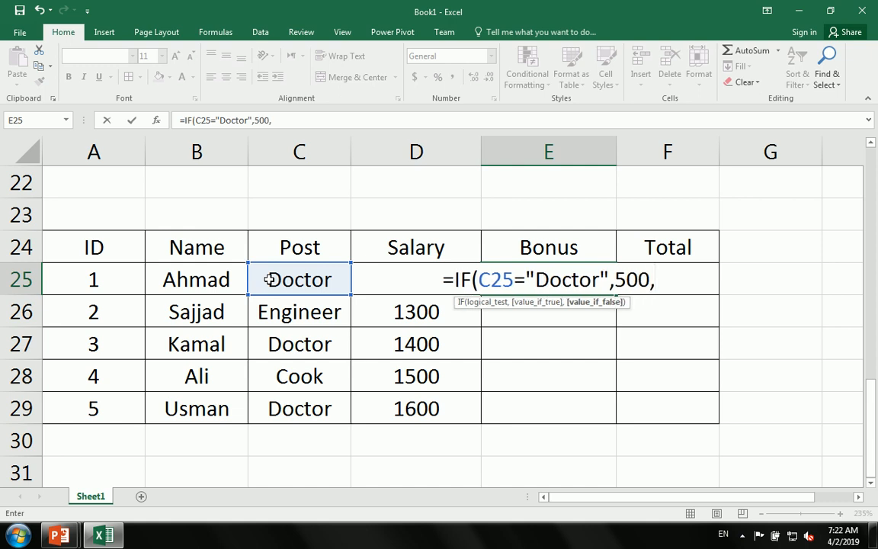
pyautogui.write('""')
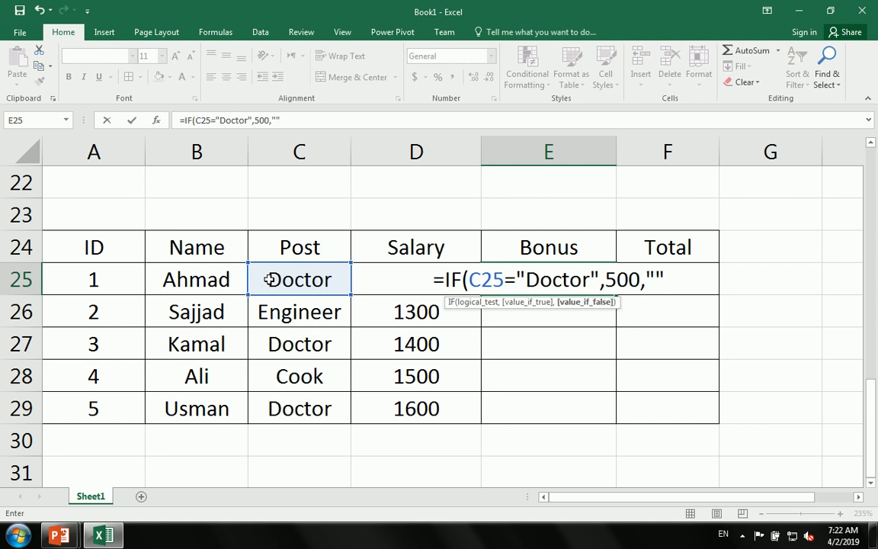
pyautogui.write(')')
pyautogui.press('Return')
pyautogui.press('Return')
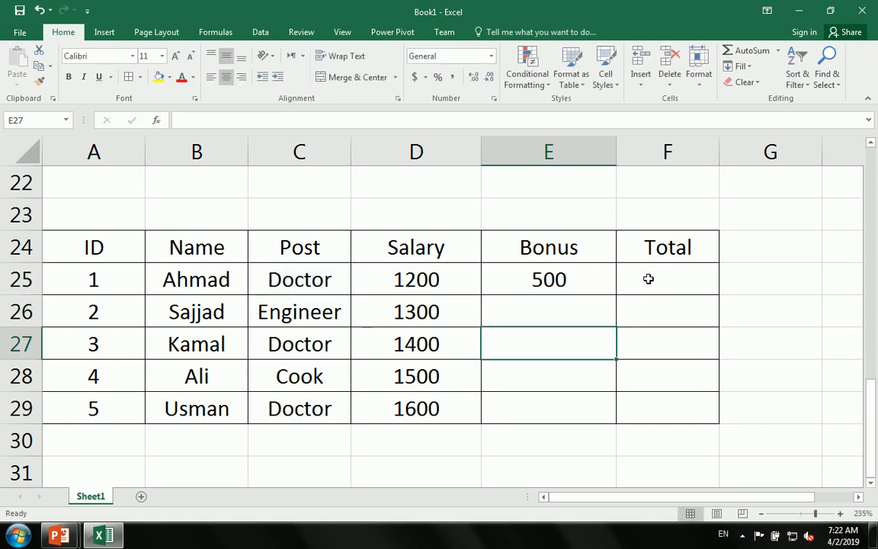
# Fill the bonus formula from E25 down through E29
pyautogui.click(598, 288)
pyautogui.moveTo(617, 295); pyautogui.dragTo(648, 415)
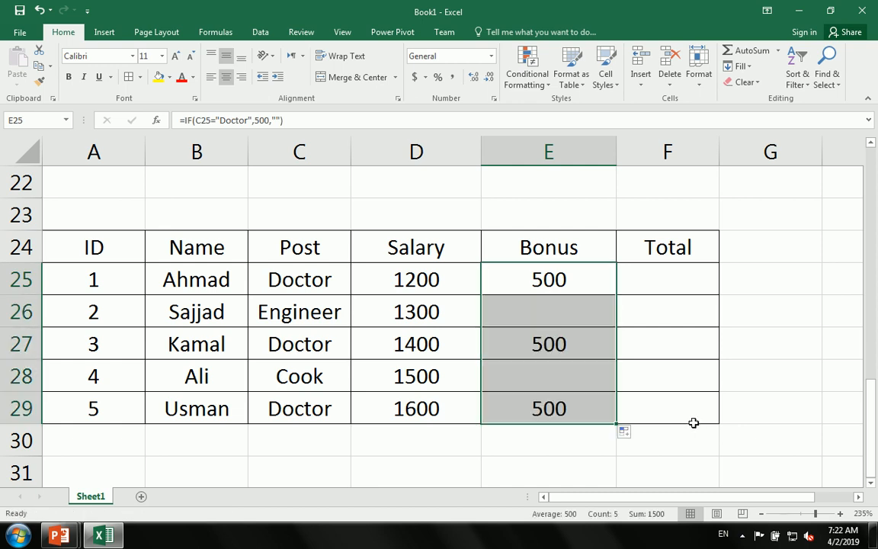
pyautogui.click(593, 447)
pyautogui.scroll(-4, 590, 446)
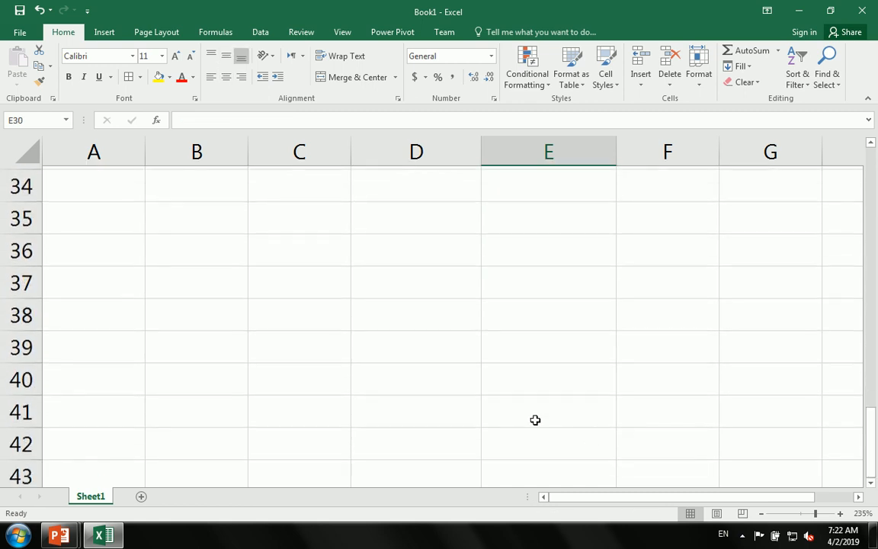
pyautogui.click(237, 238)
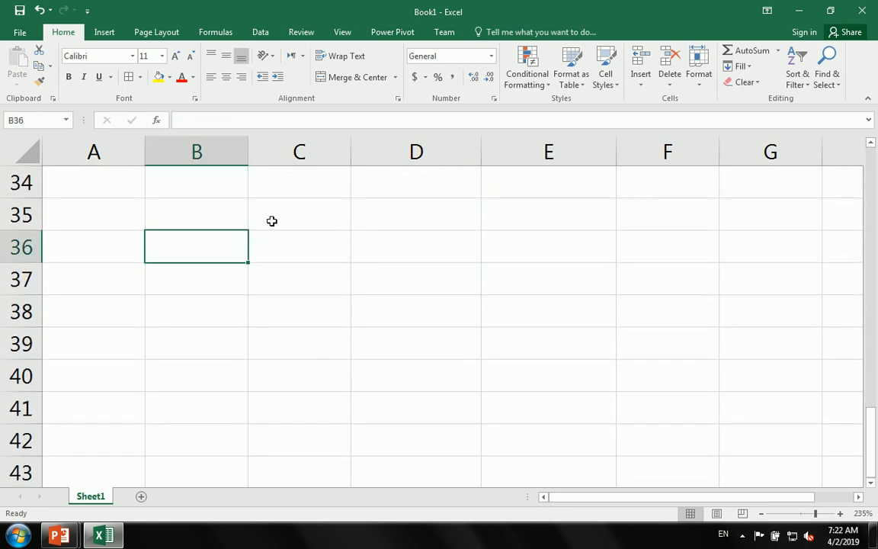
pyautogui.scroll(5, 152, 467)
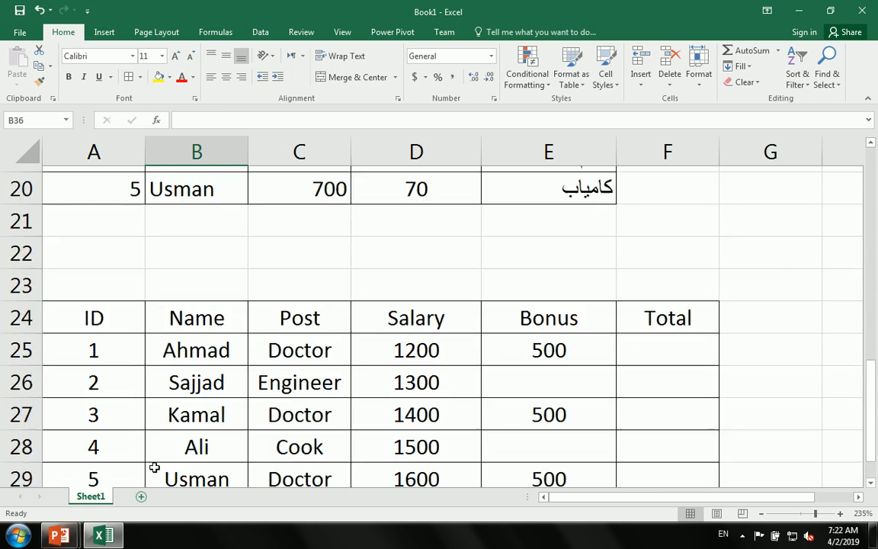
pyautogui.scroll(-1, 182, 326)
pyautogui.moveTo(172, 247); pyautogui.dragTo(405, 403)
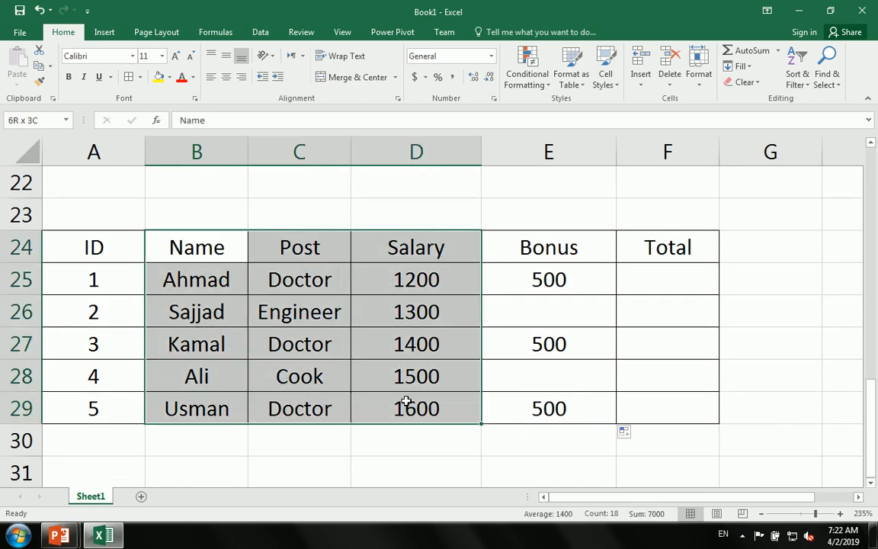
pyautogui.scroll(-4, 381, 427)
# Enter the headers ID, Name, Post and Salary in A36:D36 for a new table
pyautogui.click(220, 256)
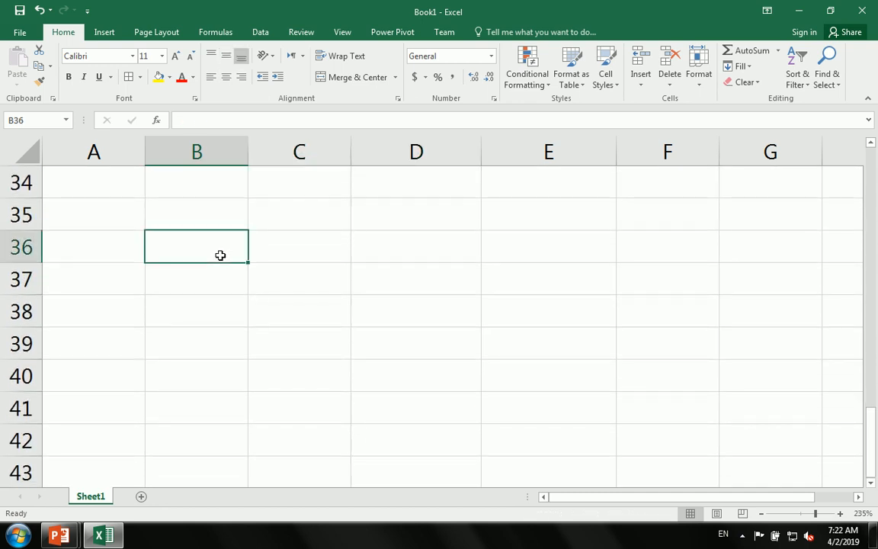
pyautogui.press('Left')
pyautogui.write('ID')
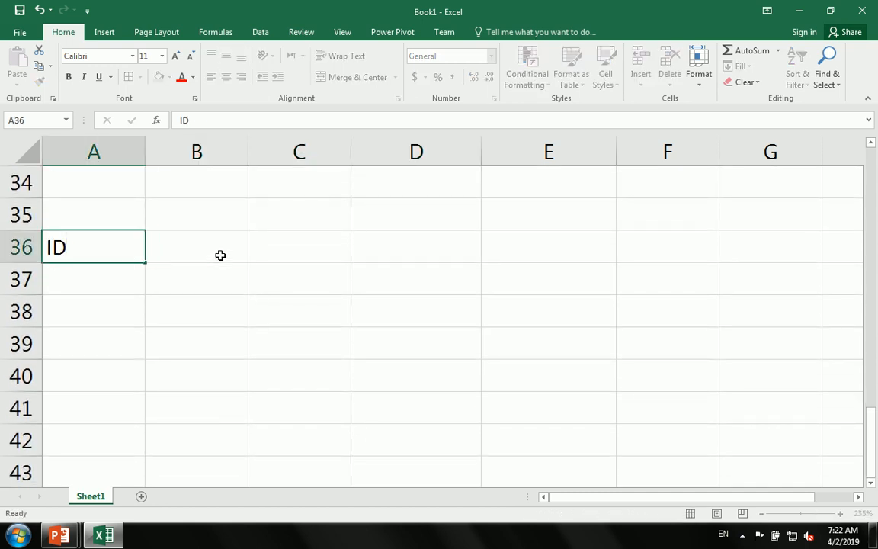
pyautogui.press('Tab')
pyautogui.write('Name')
pyautogui.press('Tab')
pyautogui.write('Post')
pyautogui.press('Tab')
pyautogui.write('Sala')
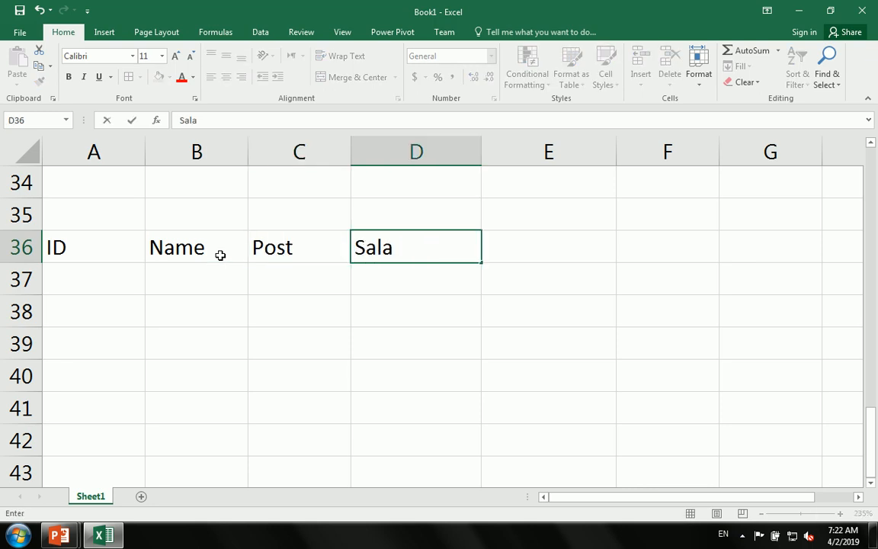
pyautogui.write('yr')
pyautogui.press('BackSpace')
pyautogui.press('BackSpace')
pyautogui.write('ry')
pyautogui.press('Return')
# Apply all borders to the new table range A36:D41
pyautogui.press('Up')
pyautogui.hotkey('shift', 'Left')
pyautogui.hotkey('shift', 'Left')
pyautogui.hotkey('shift', 'Left')
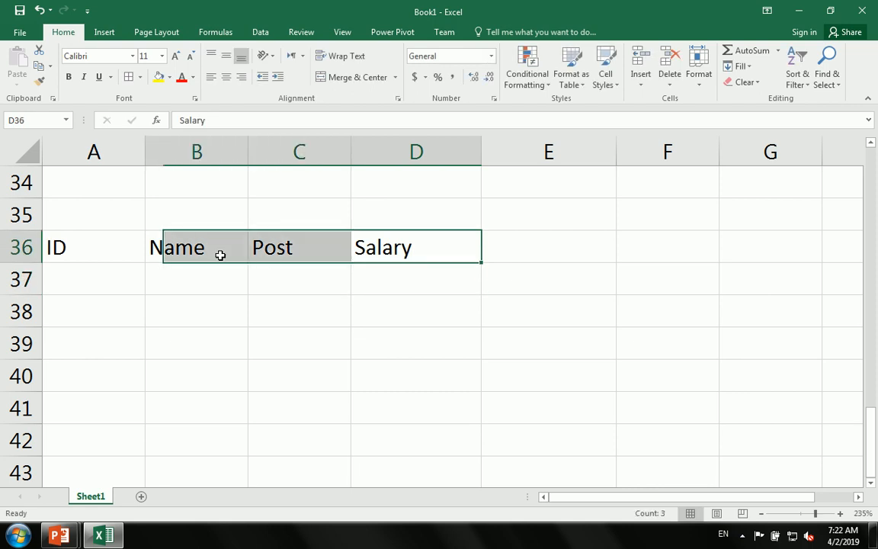
pyautogui.hotkey('shift', 'Down')
pyautogui.hotkey('shift', 'Down')
pyautogui.hotkey('shift', 'Down')
pyautogui.hotkey('shift', 'Down')
pyautogui.hotkey('shift', 'Down')
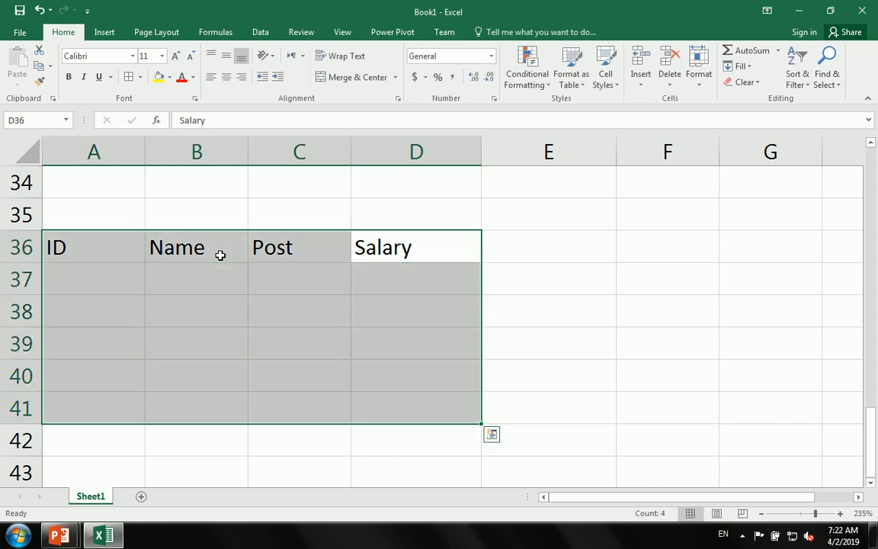
pyautogui.click(128, 77)
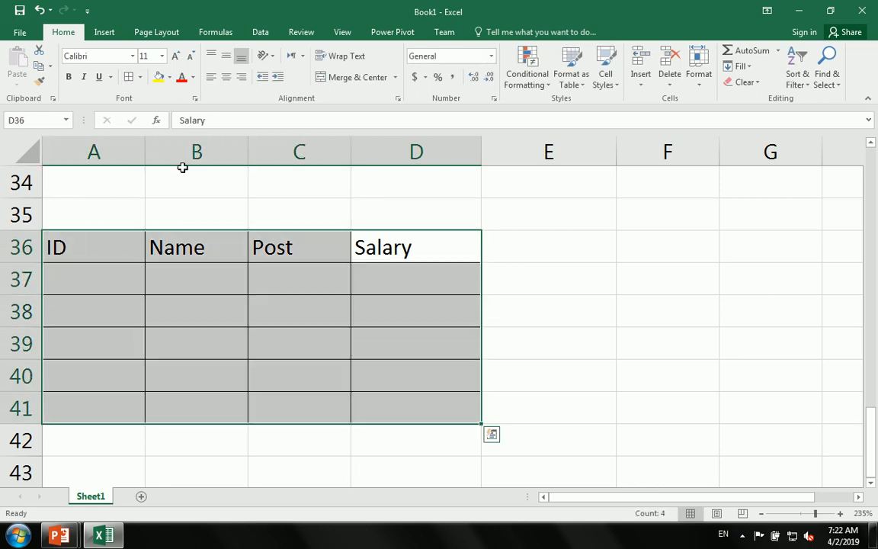
# Center the contents of A36:D41 horizontally and vertically, and make the headers in A36:D36 bold
pyautogui.click(227, 77)
pyautogui.click(223, 268)
pyautogui.moveTo(98, 252); pyautogui.dragTo(364, 254)
pyautogui.click(68, 77)
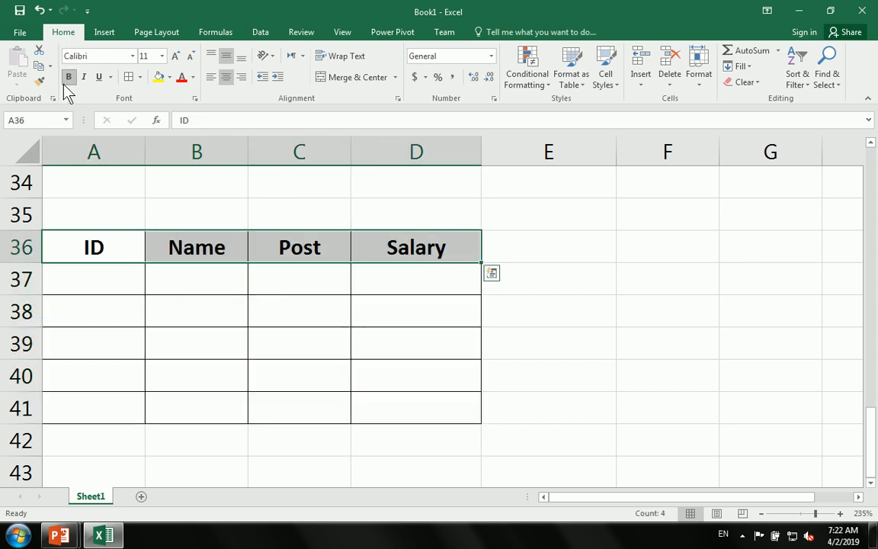
# Enter 1 as the ID in A37 and the first employee's name in B37
pyautogui.click(148, 272)
pyautogui.click(125, 272)
pyautogui.write('1')
pyautogui.press('Return')
pyautogui.press('Right')
pyautogui.press('Up')
pyautogui.write('Ahmadf')
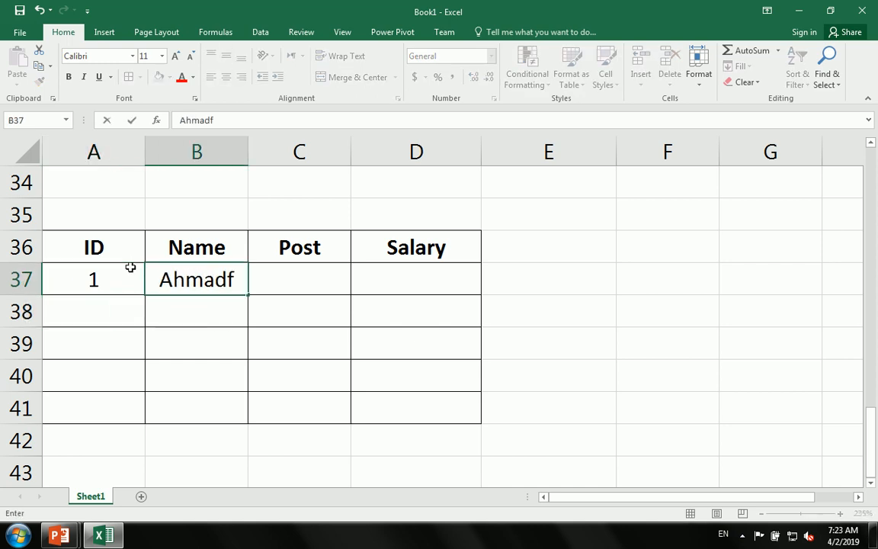
pyautogui.press('BackSpace')
pyautogui.press('Right')
pyautogui.press('Left')
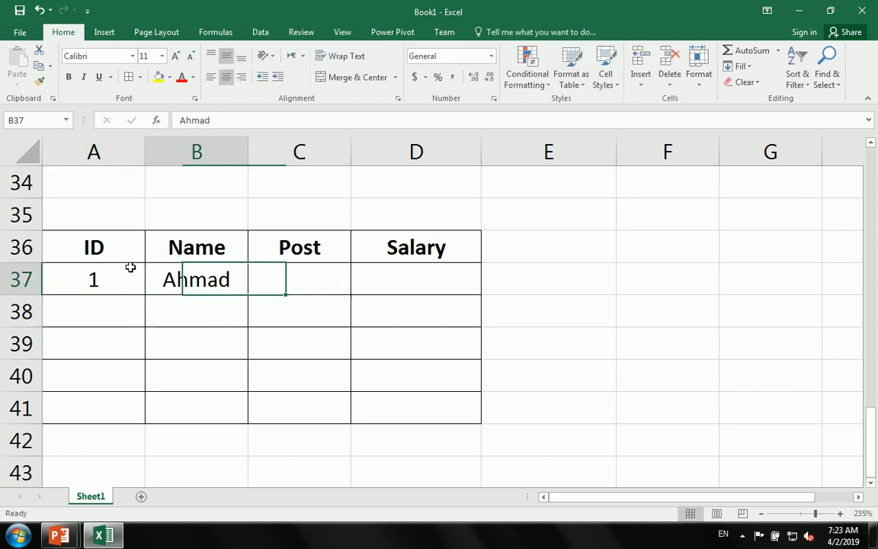
pyautogui.press('Right')
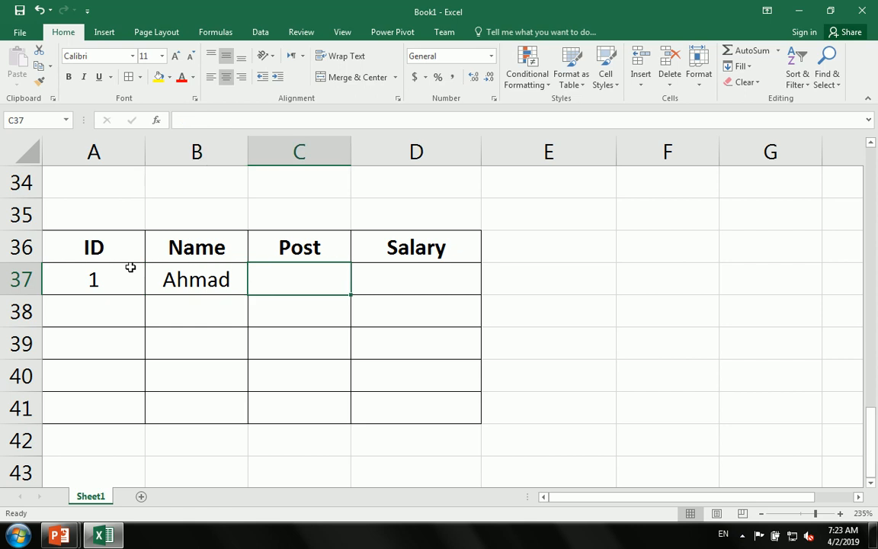
# Clear the employee name from B37 and the ID from A37
pyautogui.press('Right')
pyautogui.press('Left')
pyautogui.press('Left')
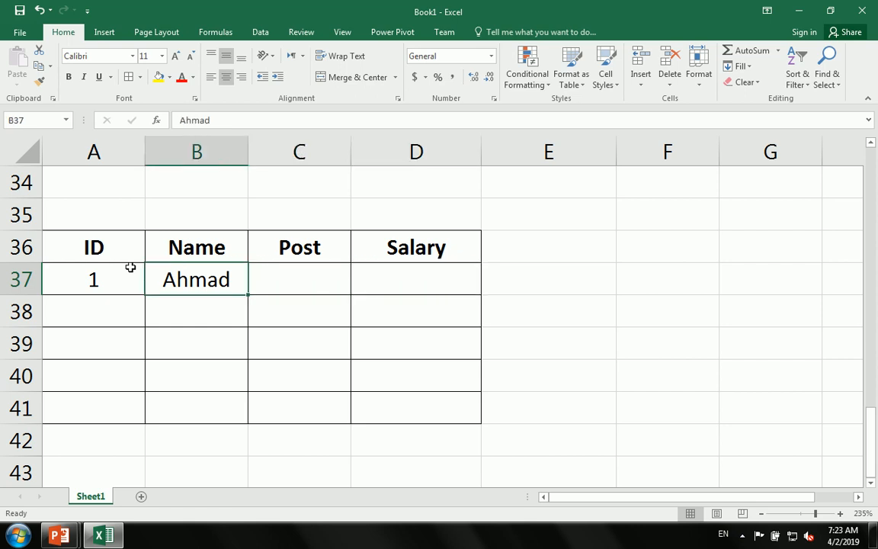
pyautogui.press('Delete')
pyautogui.press('Left')
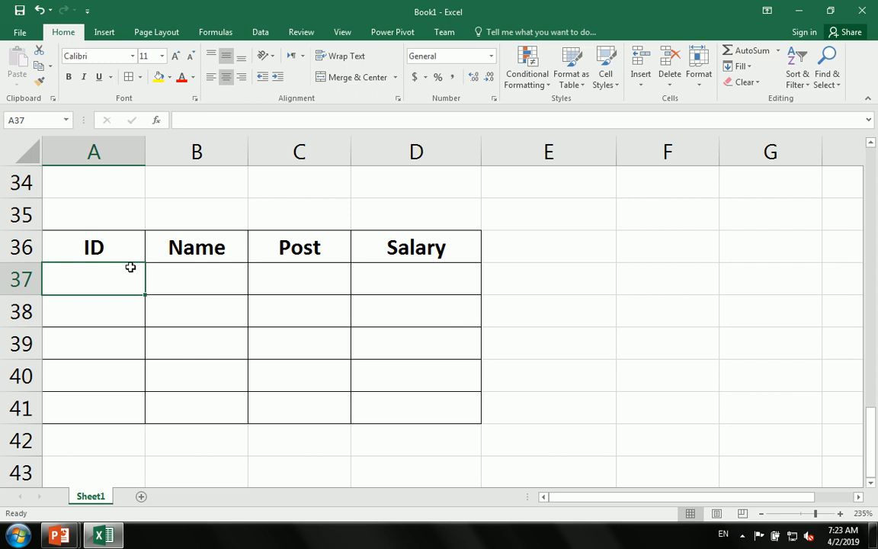
# Enter three sample names in B37:B39 of the Name column
pyautogui.press('Tab')
pyautogui.write('Khan')
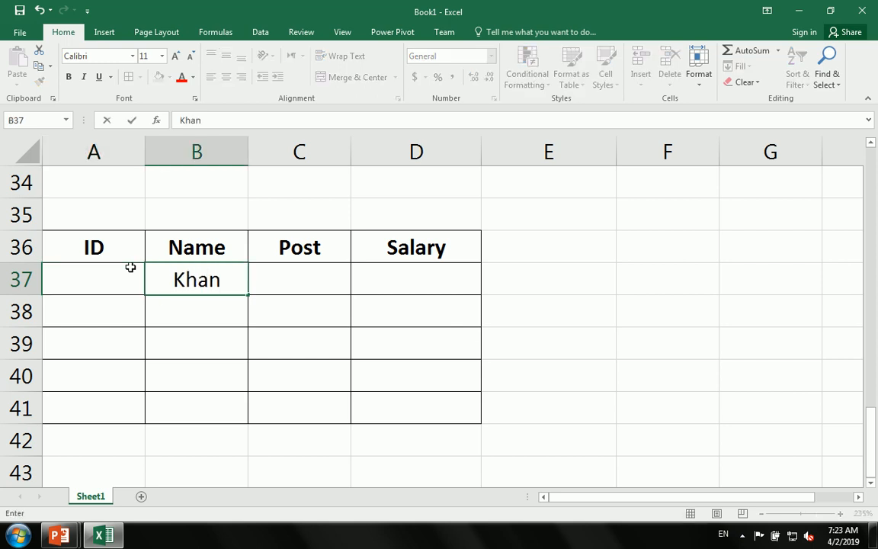
pyautogui.press('Return')
pyautogui.write('jan')
pyautogui.press('Return')
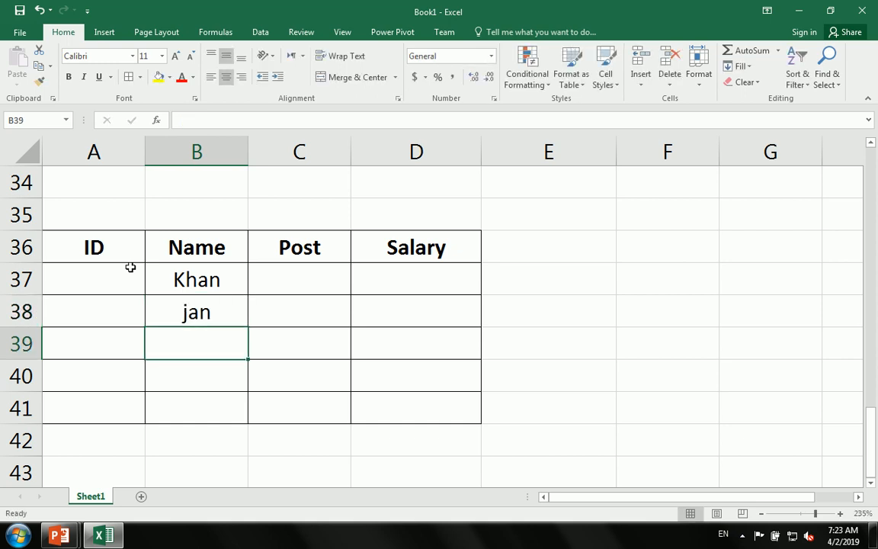
pyautogui.write('kamal')
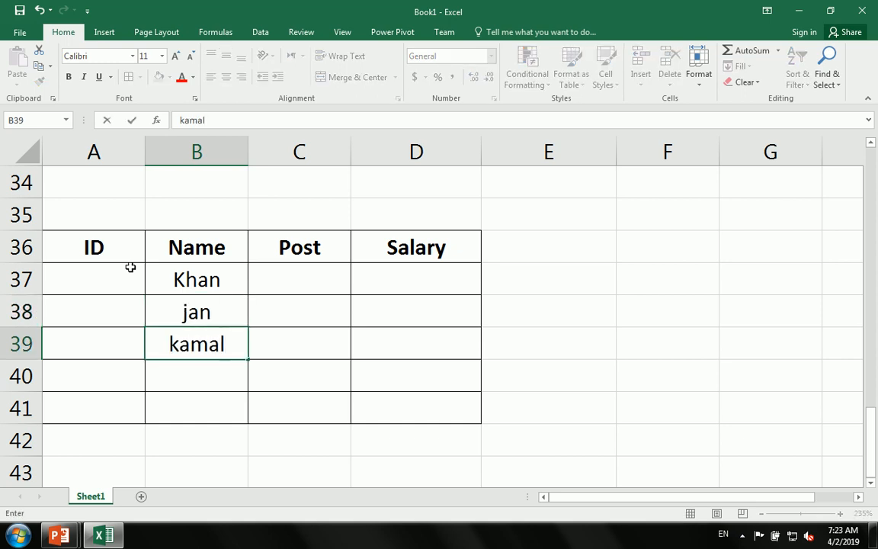
pyautogui.press('Return')
pyautogui.press('Up')
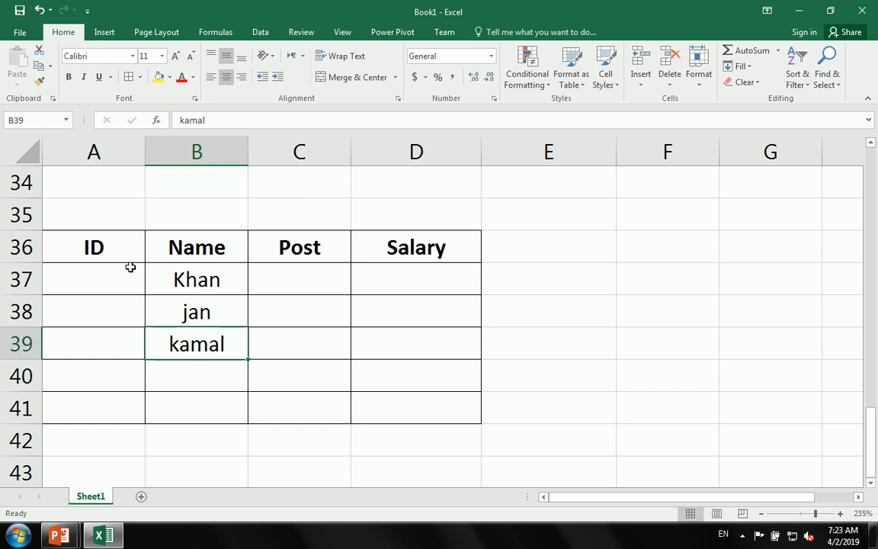
# Delete the three sample names from B37:B39
pyautogui.press('Delete')
pyautogui.press('Up')
pyautogui.press('Delete')
pyautogui.press('Up')
pyautogui.press('Delete')
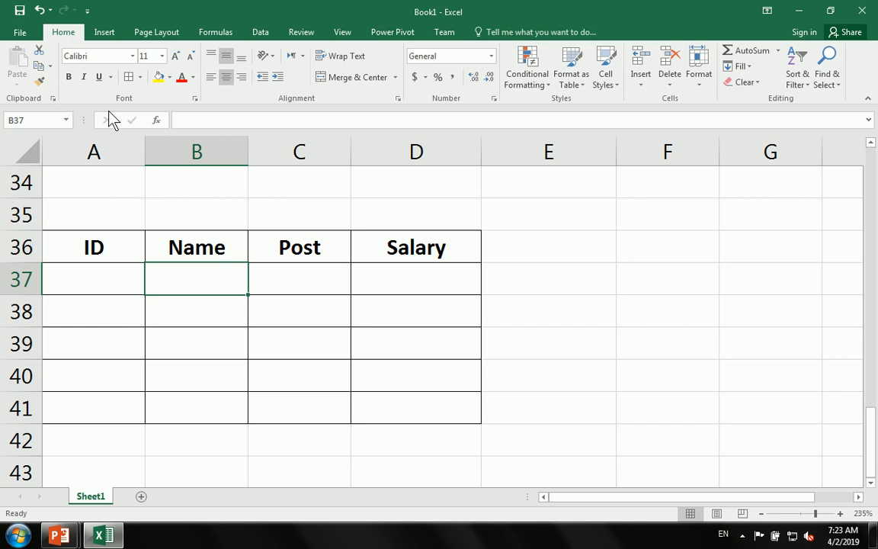
# Widen column A to make room for a formula in the ID column
pyautogui.moveTo(142, 150); pyautogui.dragTo(297, 177)
pyautogui.moveTo(478, 317); pyautogui.dragTo(495, 333)
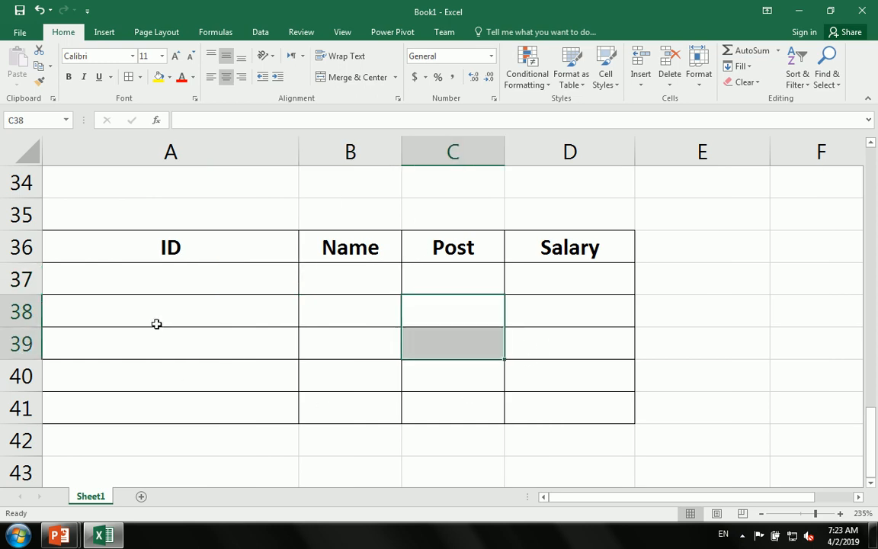
pyautogui.click(145, 288)
pyautogui.write('=i')
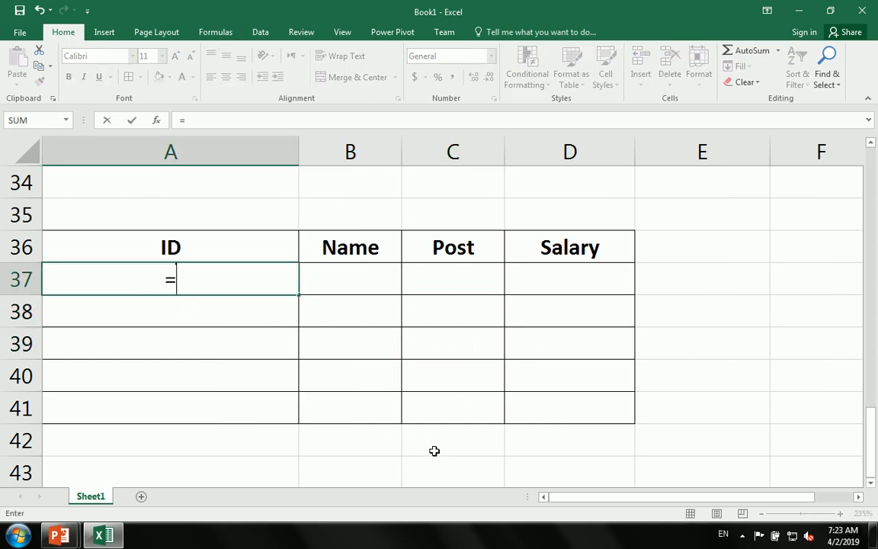
pyautogui.press('Tab')
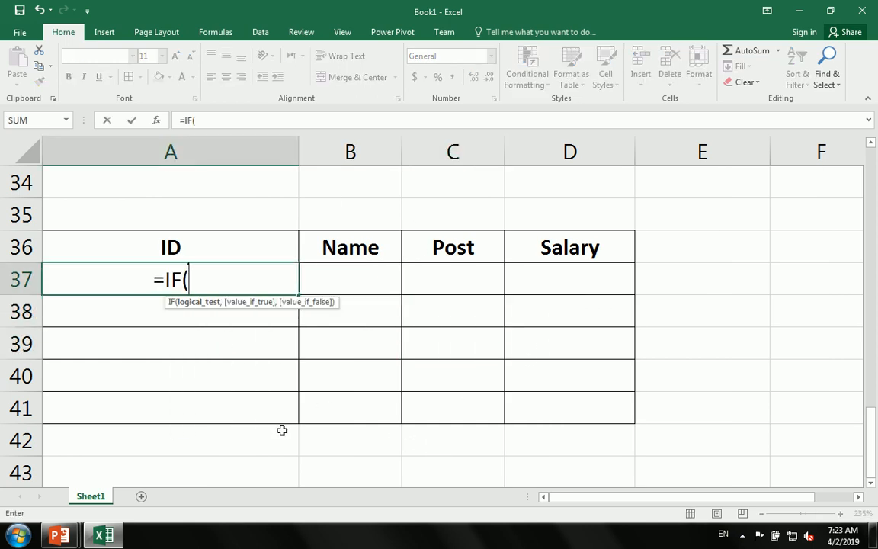
pyautogui.press('Escape')
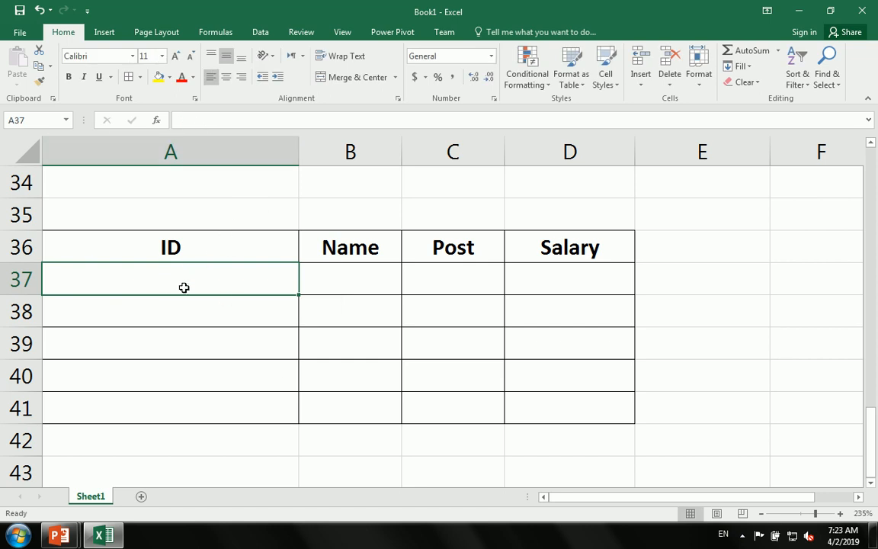
# Enter the formula =IF(B37="","",1) in A37 so the first ID depends on the Name cell
pyautogui.write('=i')
pyautogui.press('Tab')
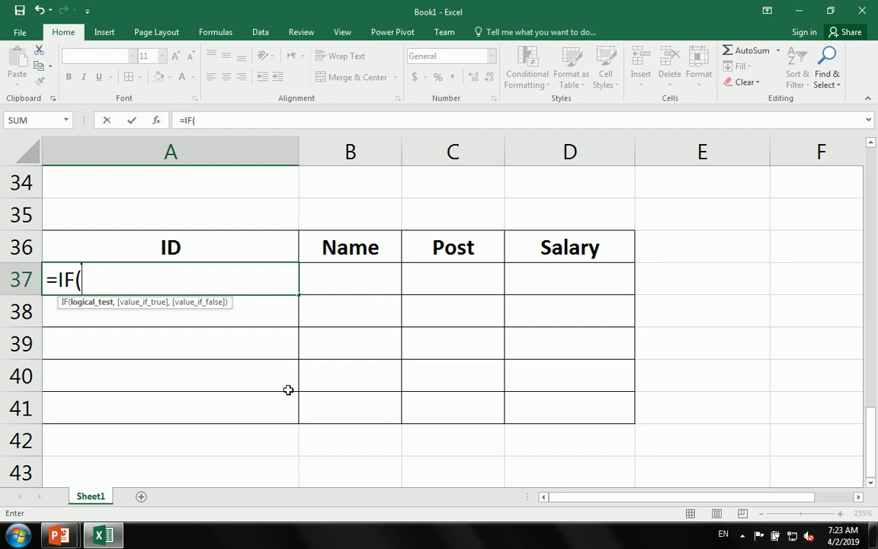
pyautogui.click(366, 278)
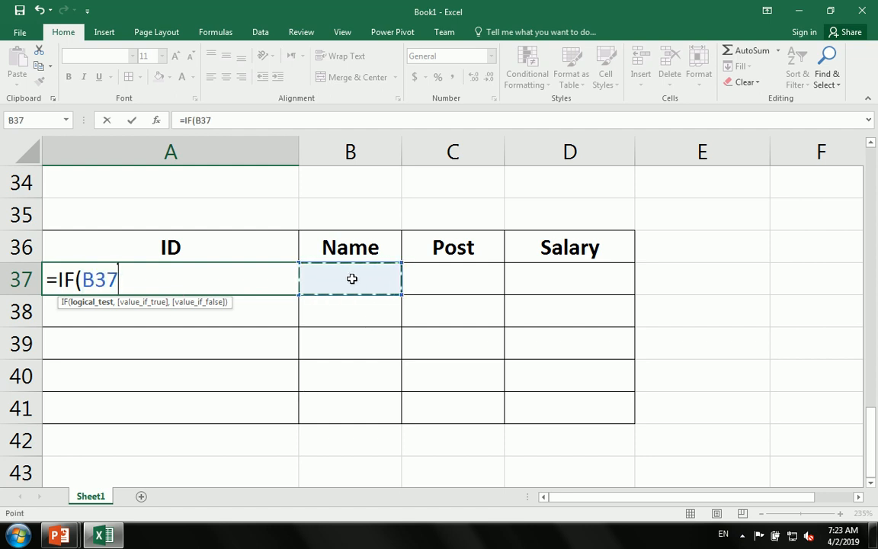
pyautogui.write('=""')
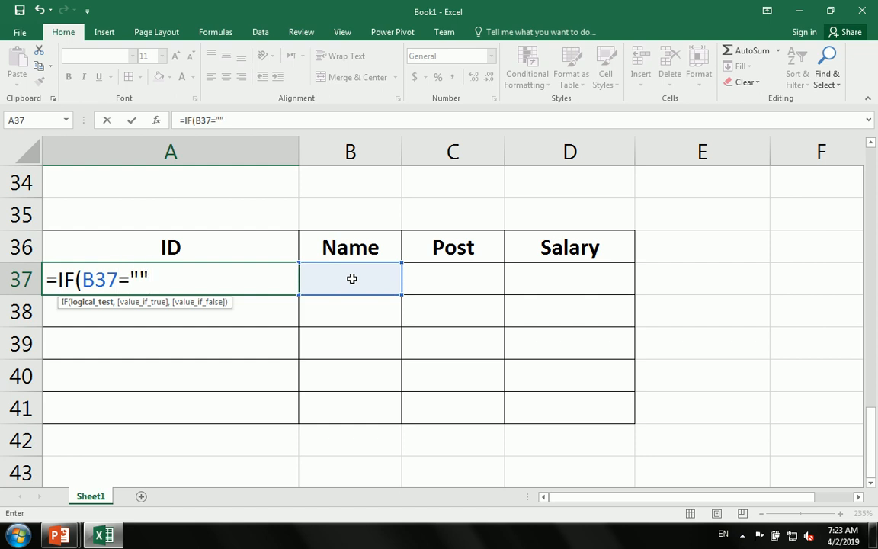
pyautogui.write(',')
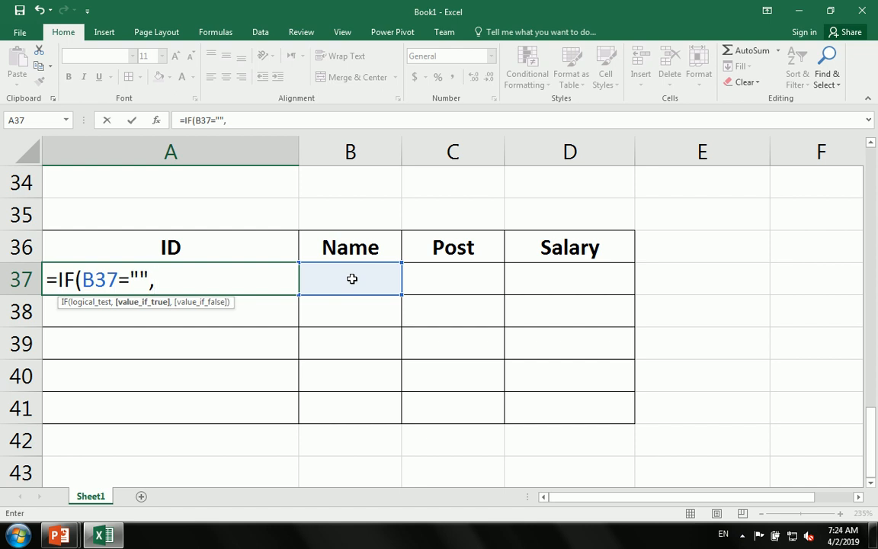
pyautogui.write('""')
pyautogui.write(',')
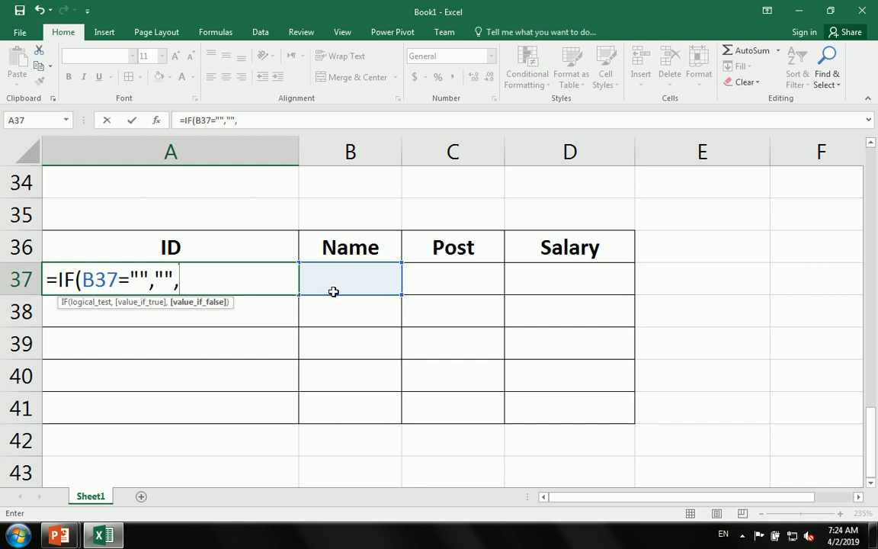
pyautogui.write('1')
pyautogui.press('Return')
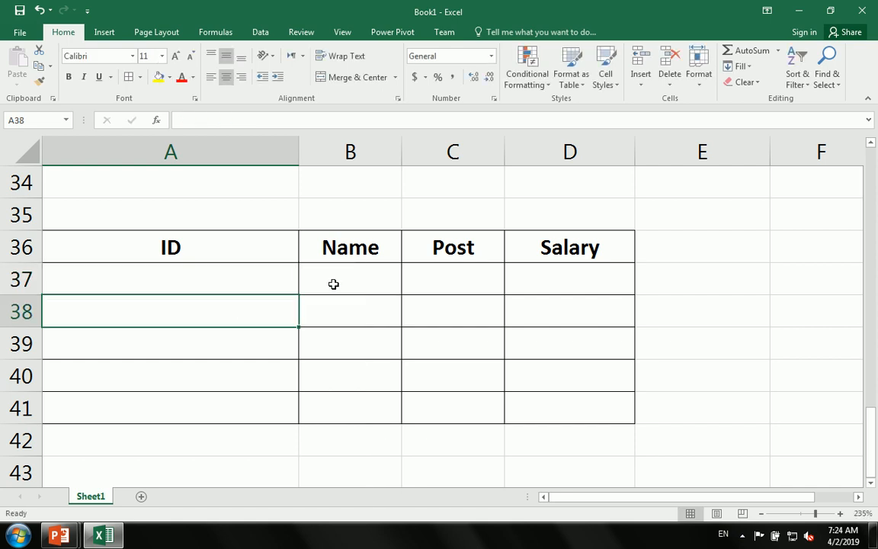
# Test the A37 formula by entering dsfag in B37, and delete the test entry
pyautogui.click(339, 282)
pyautogui.write('dsfag')
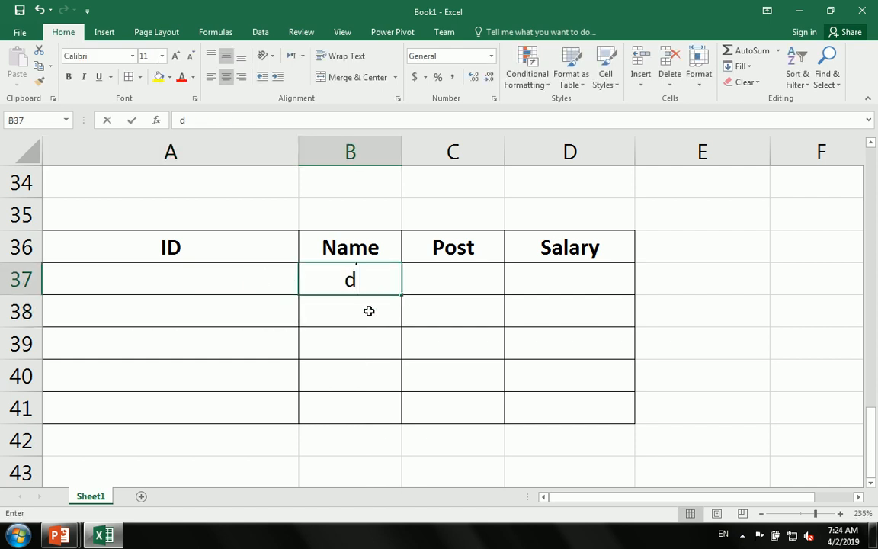
pyautogui.click(433, 335)
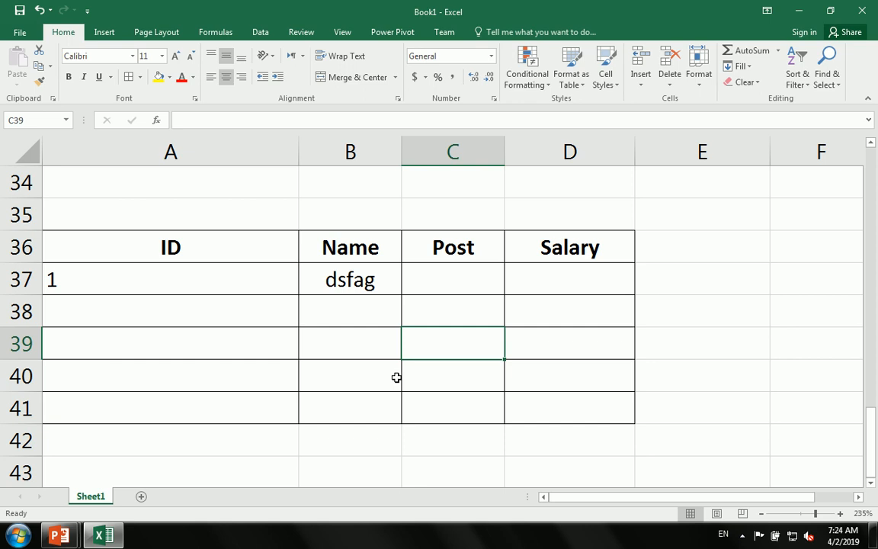
pyautogui.click(370, 285)
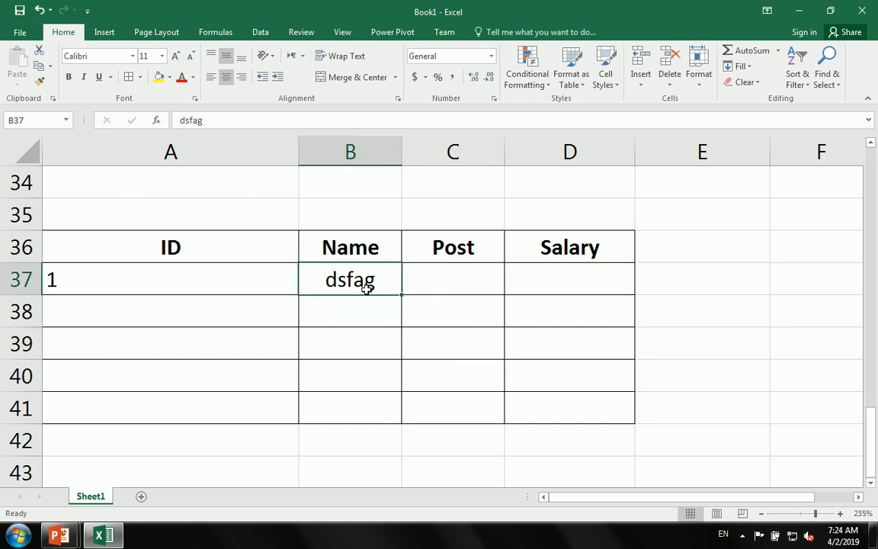
pyautogui.press('Delete')
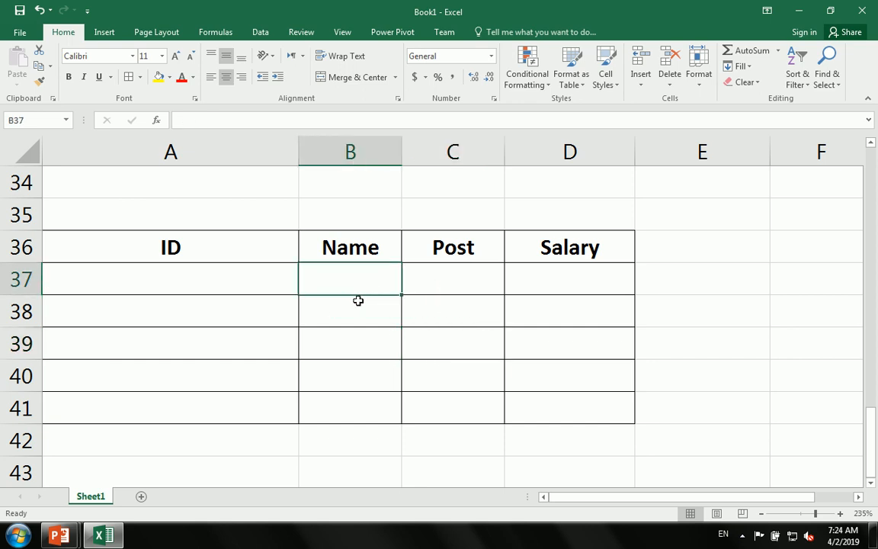
# Left-align A38 and enter the formula =IF(B38="","",A37+1) in it
pyautogui.click(249, 299)
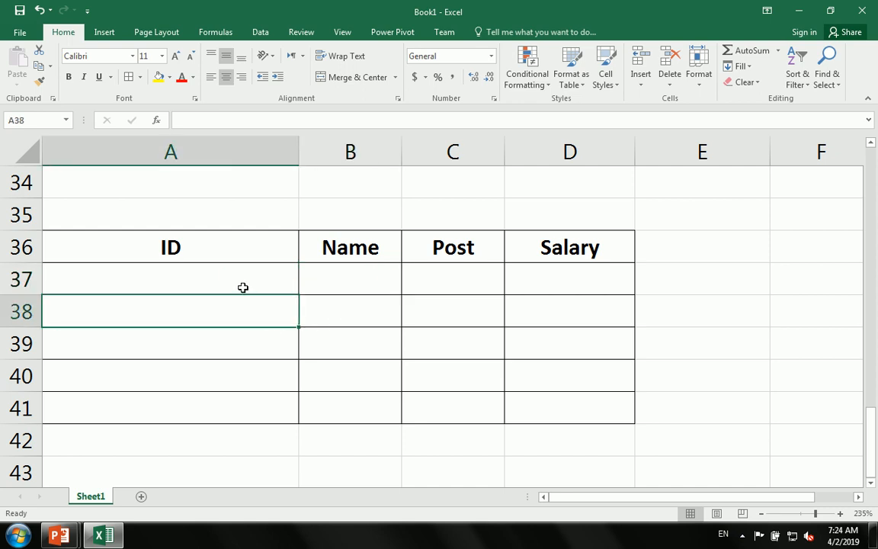
pyautogui.click(211, 77)
pyautogui.write('=IF(')
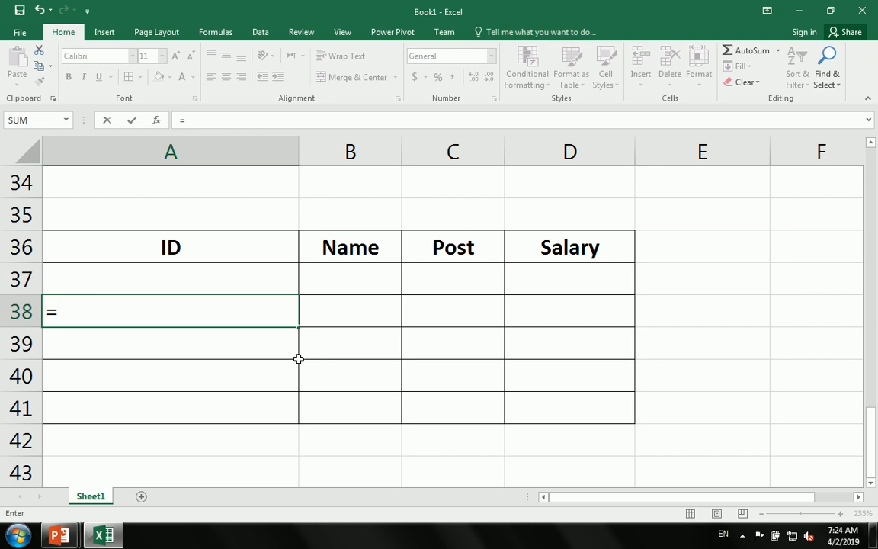
pyautogui.click(374, 304)
pyautogui.write('=')
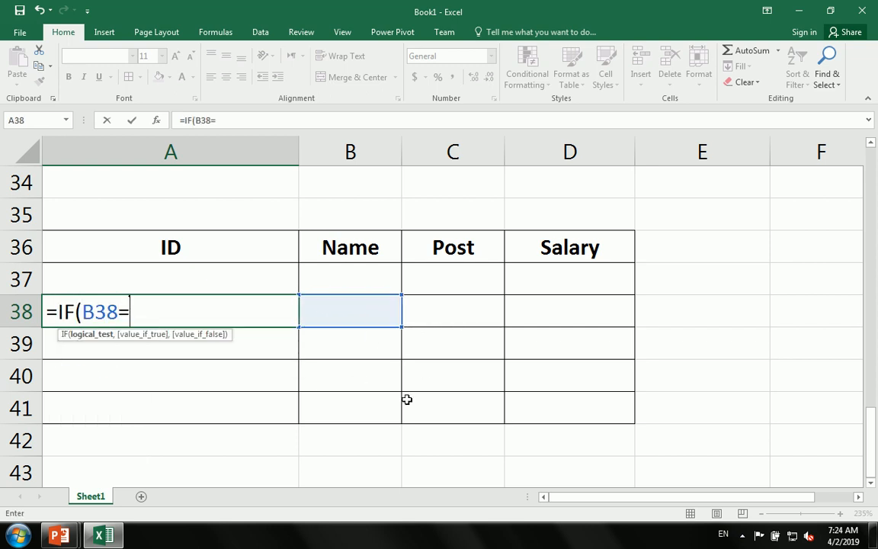
pyautogui.write('"","",')
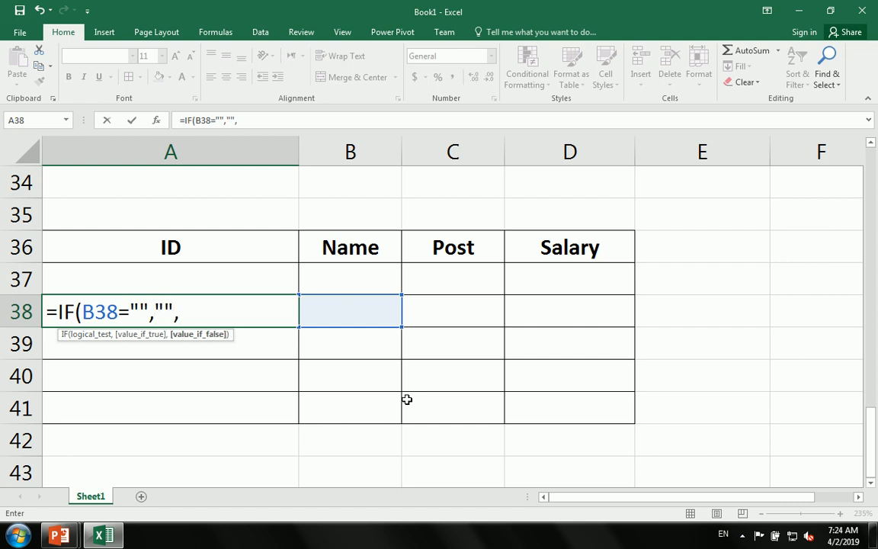
pyautogui.click(152, 278)
pyautogui.write('+1')
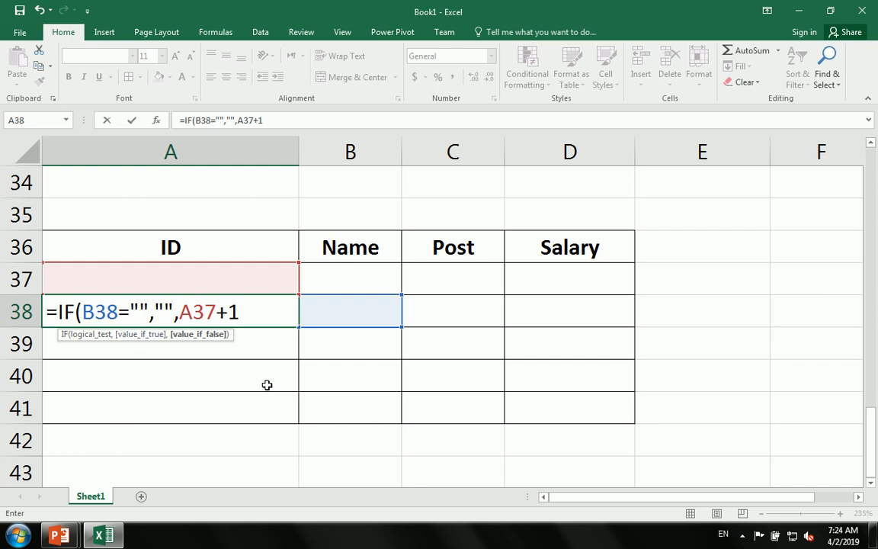
pyautogui.press('Return')
# Fill the A38 formula down through A41 and check the formulas in A37 and A38
pyautogui.click(276, 323)
pyautogui.moveTo(298, 327); pyautogui.dragTo(288, 378)
pyautogui.click(255, 307)
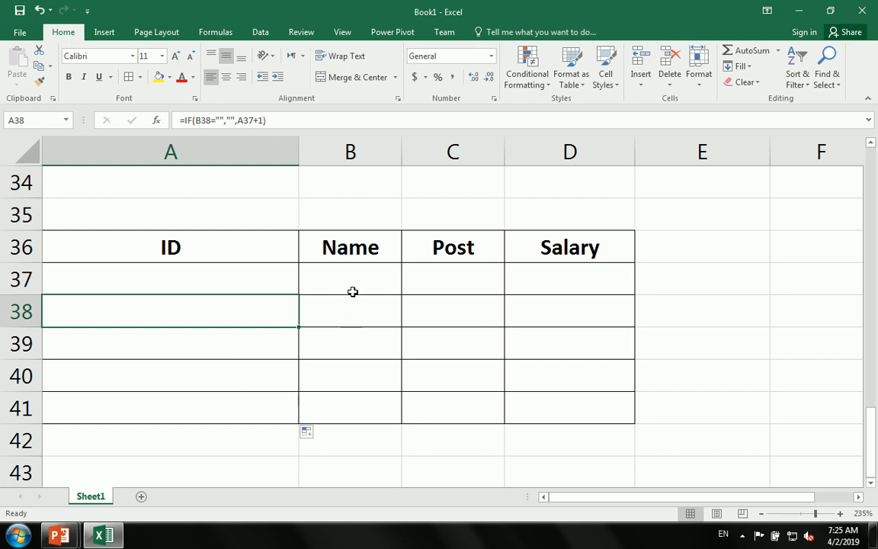
pyautogui.click(176, 282)
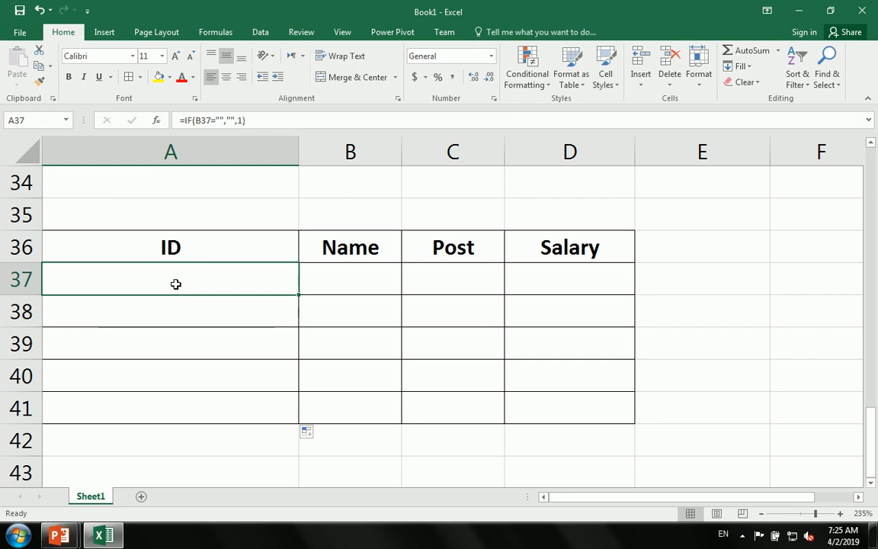
pyautogui.moveTo(200, 309); pyautogui.dragTo(198, 297)
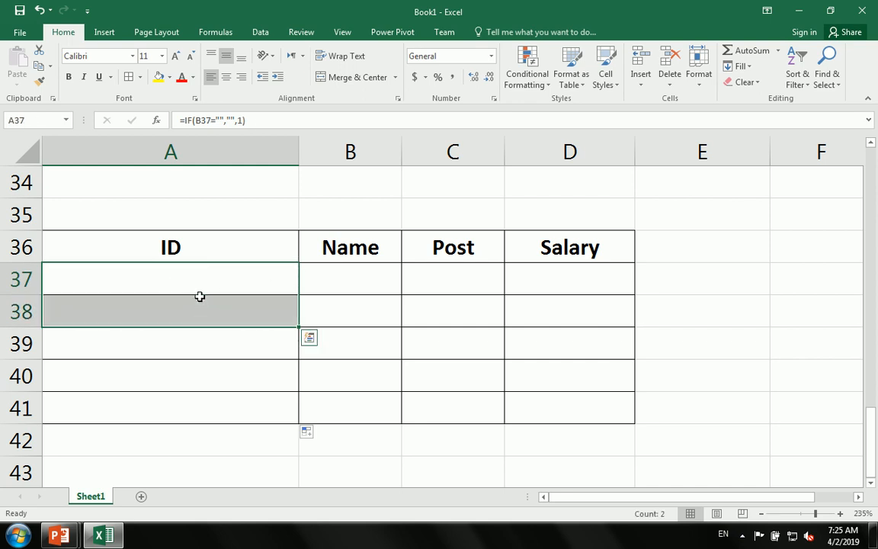
# Enter three employee names in B37:B39, asdf in B40 and sdf in B41 to number the rows automatically
pyautogui.click(353, 285)
pyautogui.write('Sa')
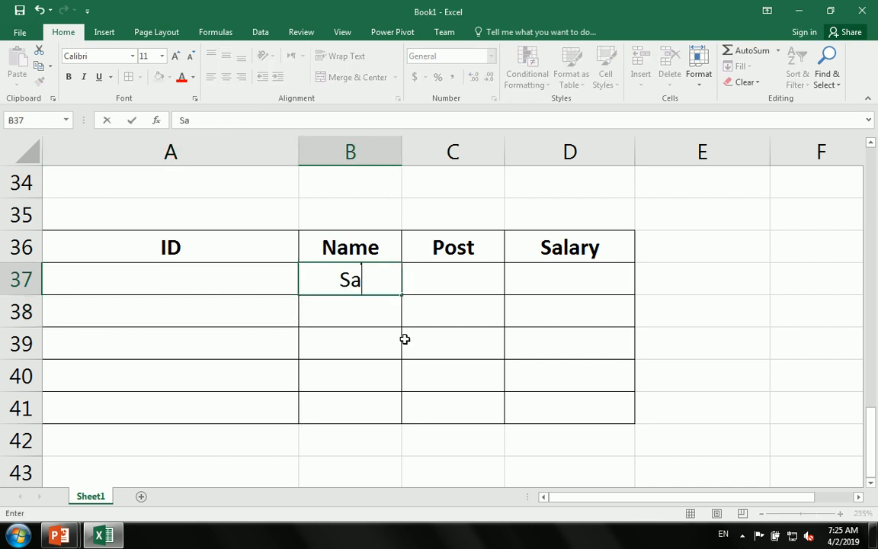
pyautogui.write('jjad')
pyautogui.press('Return')
pyautogui.write('Noor')
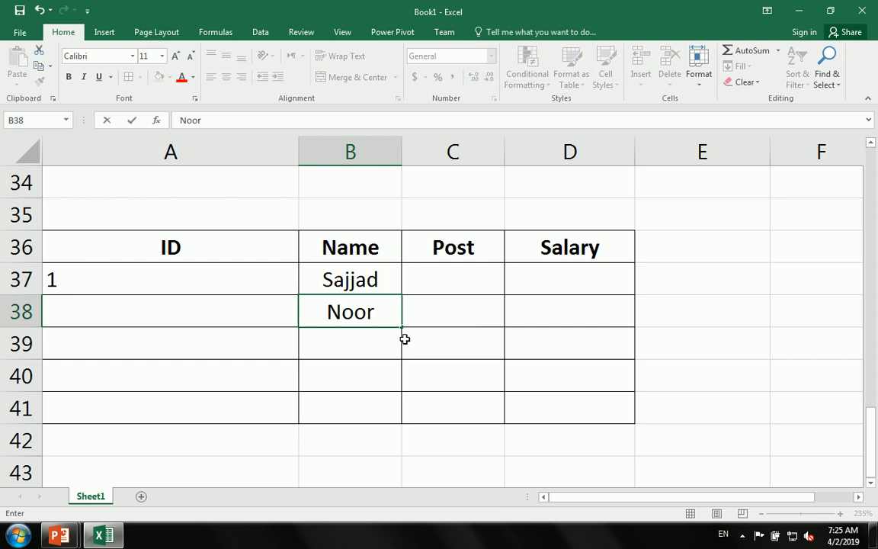
pyautogui.press('Return')
pyautogui.write('Kamal;')
pyautogui.press('Return')
pyautogui.write('asdf')
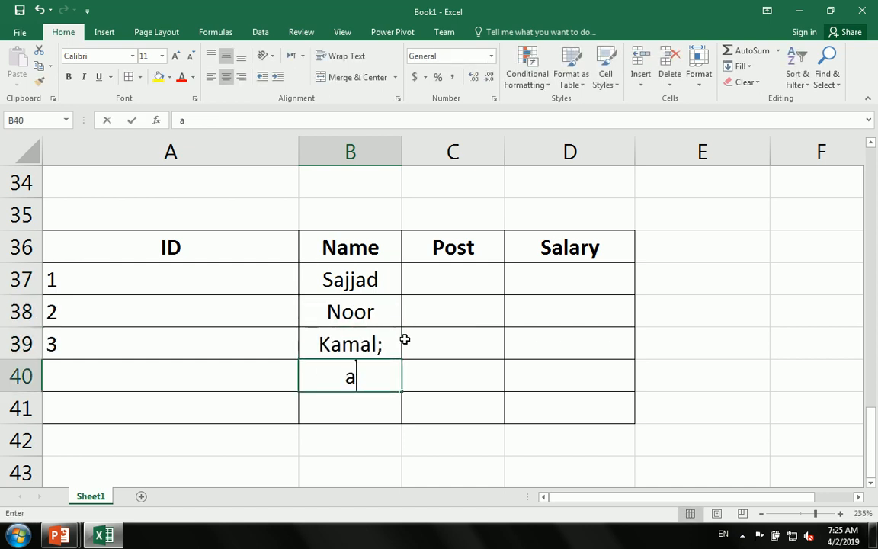
pyautogui.press('Return')
pyautogui.write('sdf')
pyautogui.press('Return')
# Enter an extra sdf in B42 below the table and remove it again
pyautogui.write('sdf')
pyautogui.press('Up')
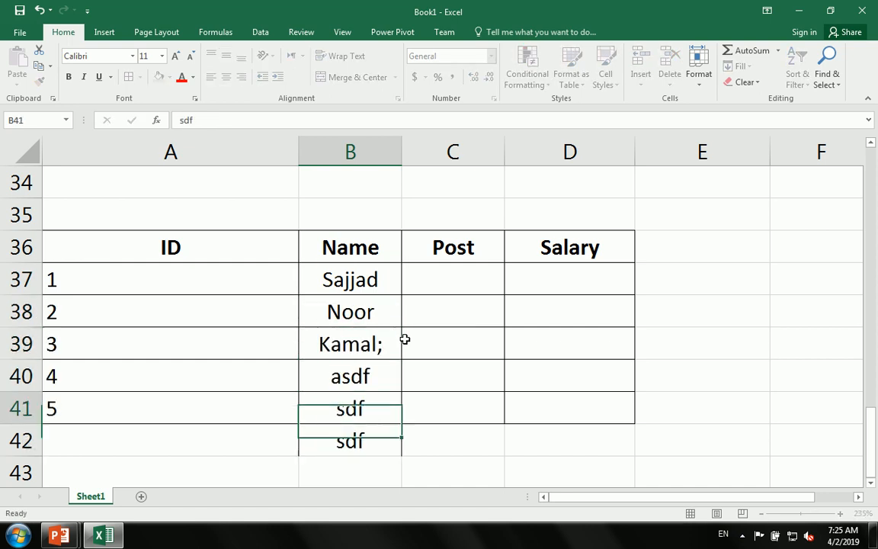
pyautogui.press('Up')
pyautogui.press('Down')
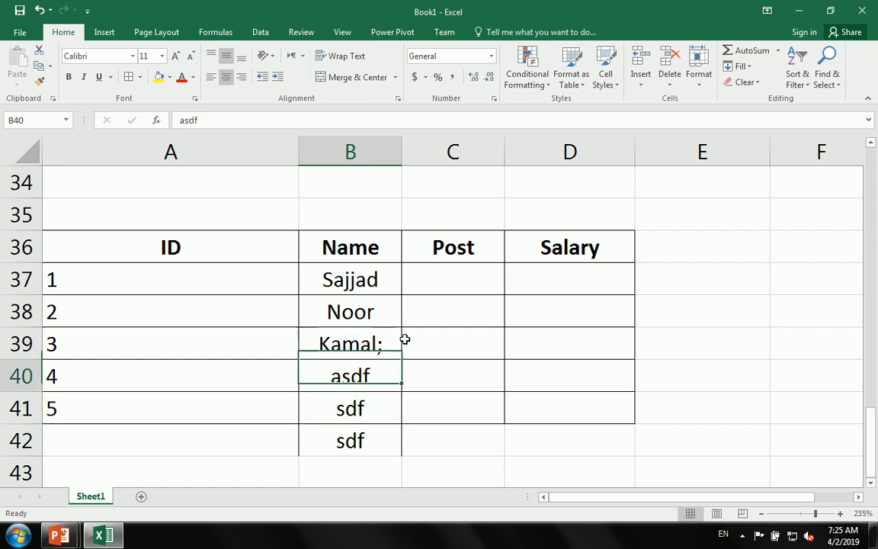
pyautogui.press('Down')
pyautogui.press('Delete')
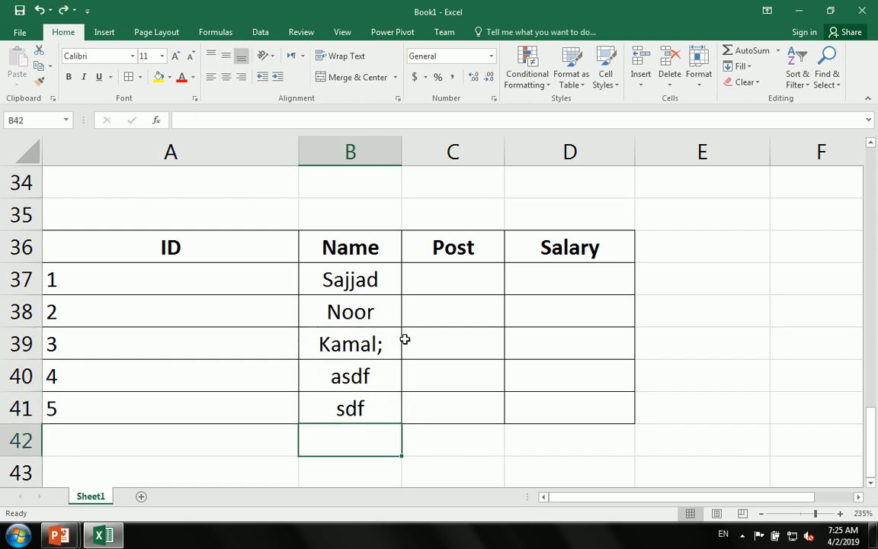
# Centre the ID values in A37:A41
pyautogui.click(225, 294)
pyautogui.moveTo(222, 400); pyautogui.dragTo(222, 402)
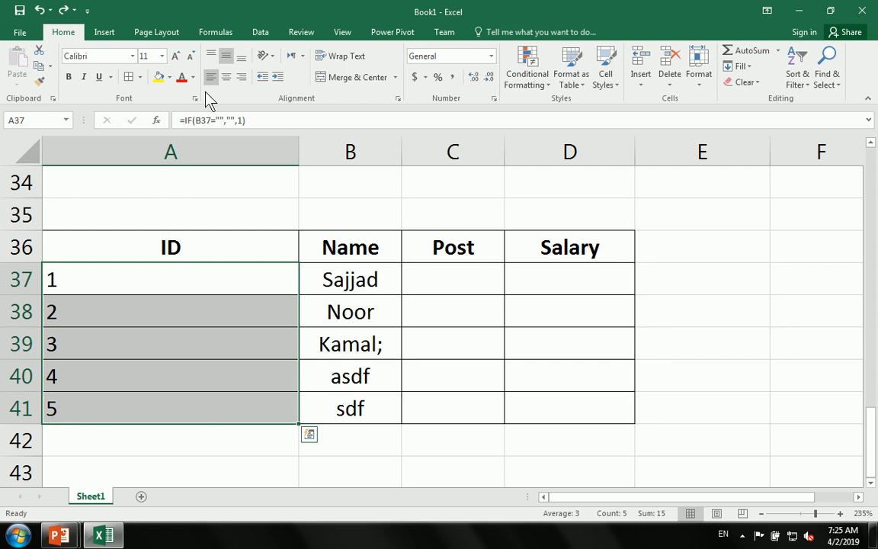
pyautogui.click(226, 77)
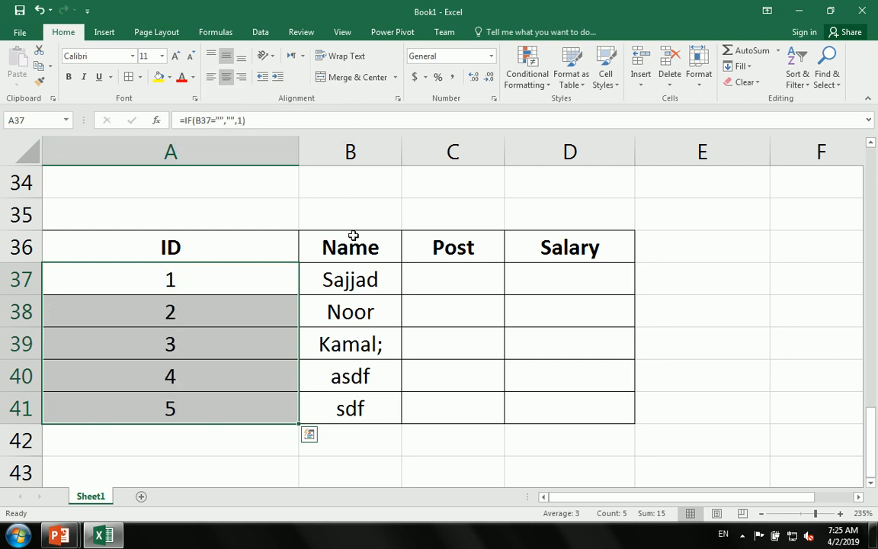
# Delete the name in B39 and clear all IDs and names from A37:B41
pyautogui.click(361, 347)
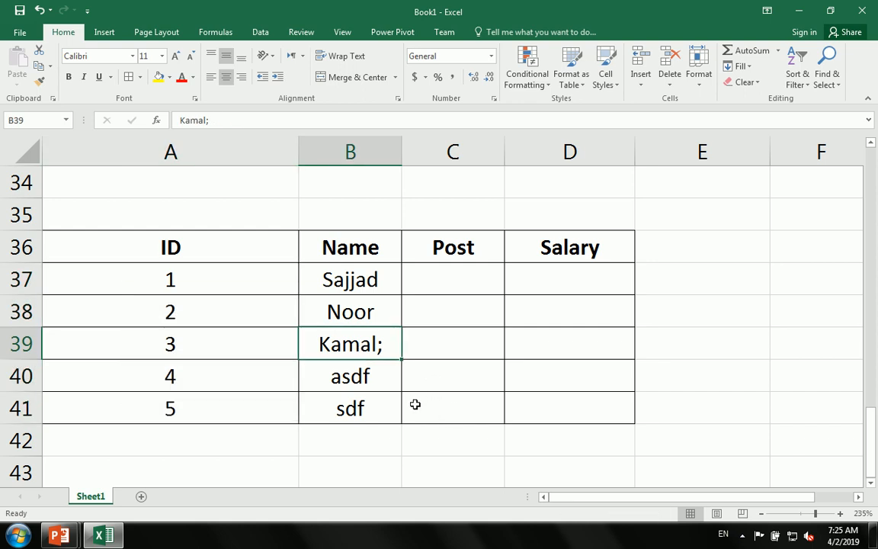
pyautogui.press('Delete')
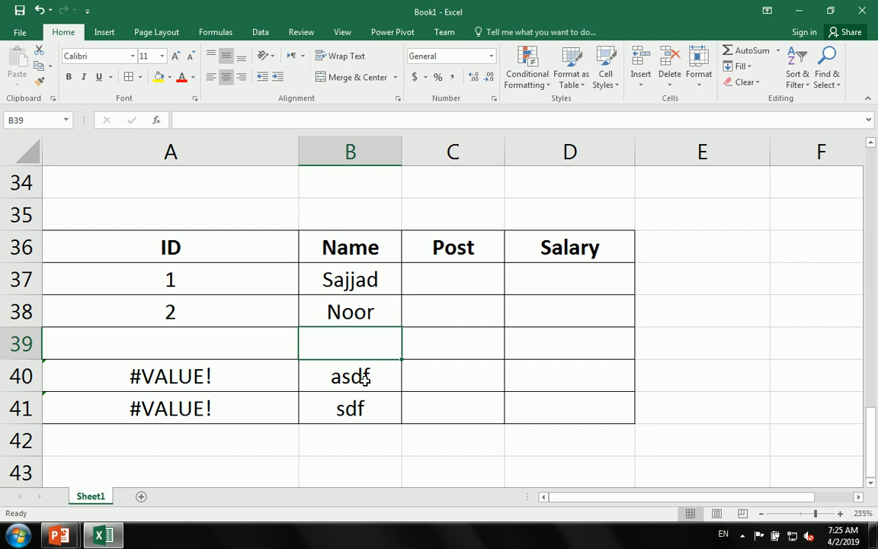
pyautogui.moveTo(126, 437); pyautogui.dragTo(206, 275)
pyautogui.press('Delete')
pyautogui.moveTo(316, 280); pyautogui.dragTo(344, 416)
pyautogui.press('Delete')
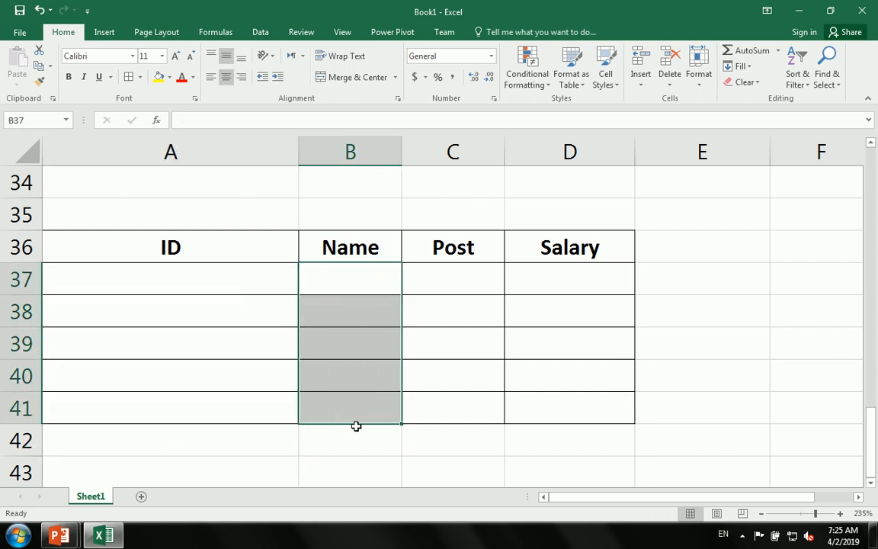
pyautogui.click(313, 342)
pyautogui.scroll(-2, 316, 305)
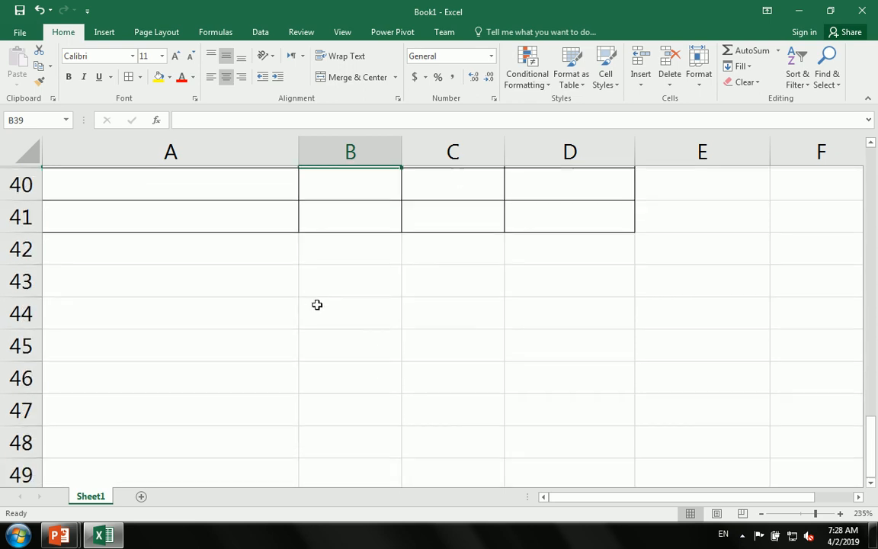
pyautogui.scroll(3, 331, 311)
pyautogui.scroll(-1, 274, 354)
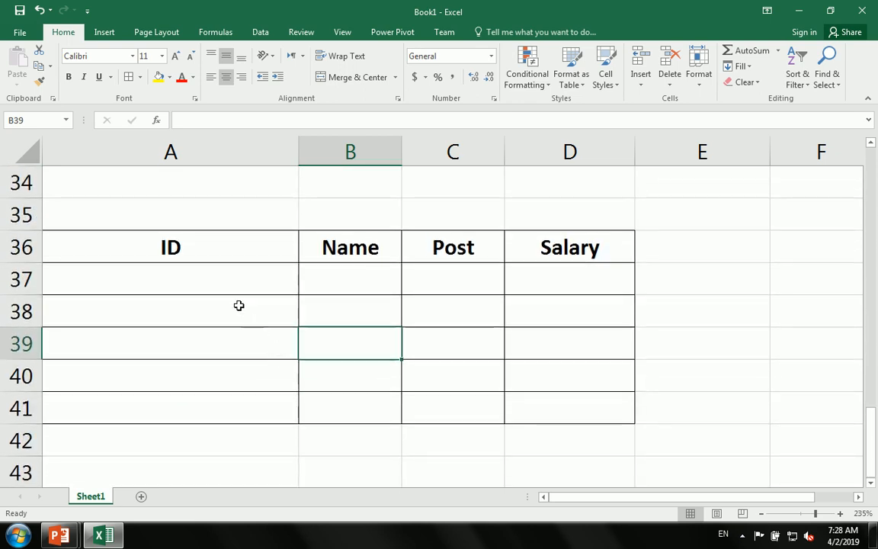
pyautogui.click(224, 324)
pyautogui.click(244, 344)
pyautogui.click(251, 373)
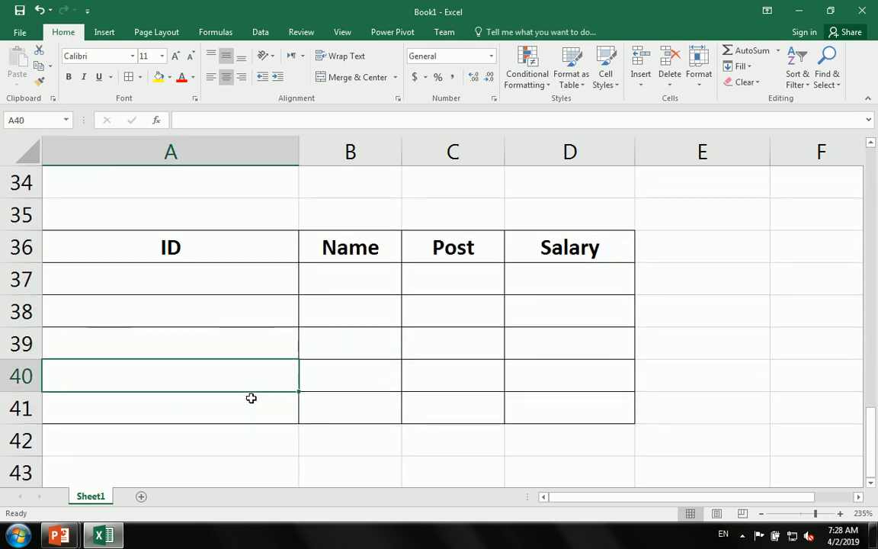
pyautogui.click(251, 398)
pyautogui.click(227, 286)
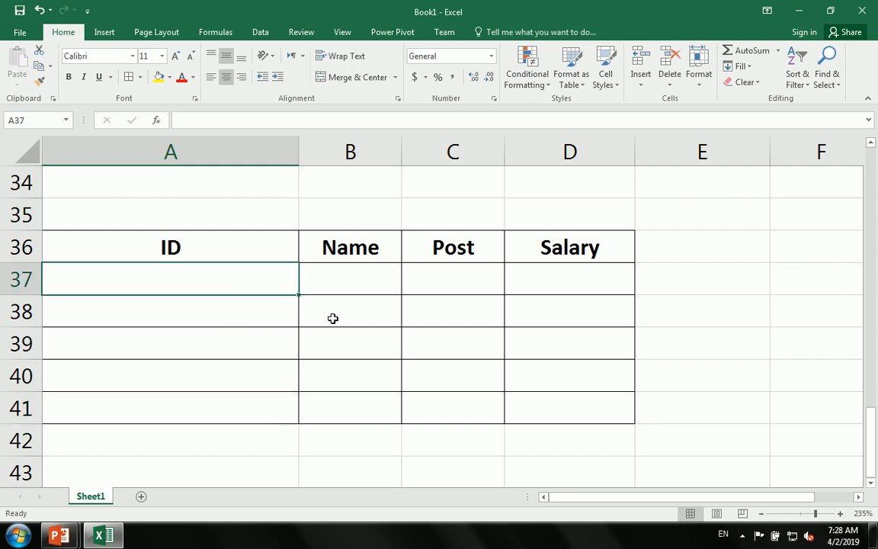
# Enter the formula =ROW(A34) in E35, beside the table, and select its reference cell A34
pyautogui.press('Up')
pyautogui.press('Right')
pyautogui.press('Right')
pyautogui.press('Right')
pyautogui.press('Right')
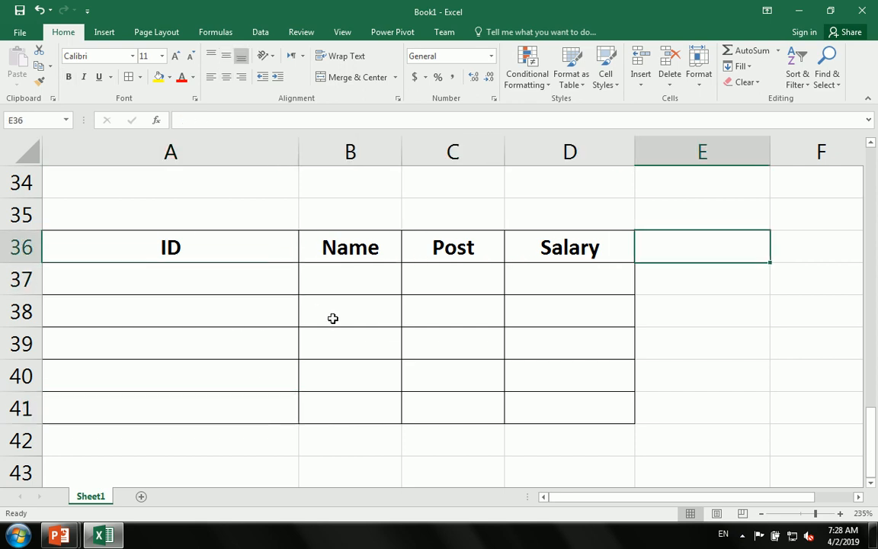
pyautogui.press('Up')
pyautogui.write('=row')
pyautogui.press('Tab')
pyautogui.click(217, 185)
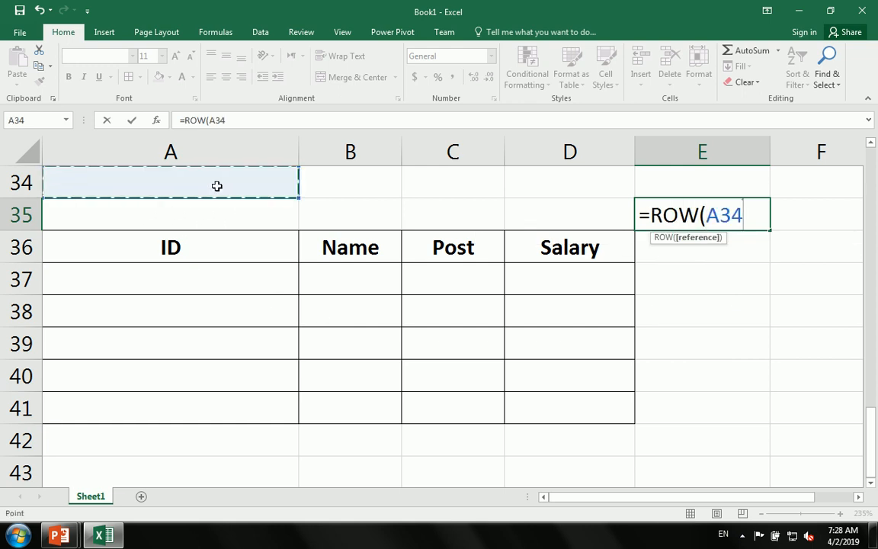
pyautogui.press('Return')
pyautogui.click(131, 189)
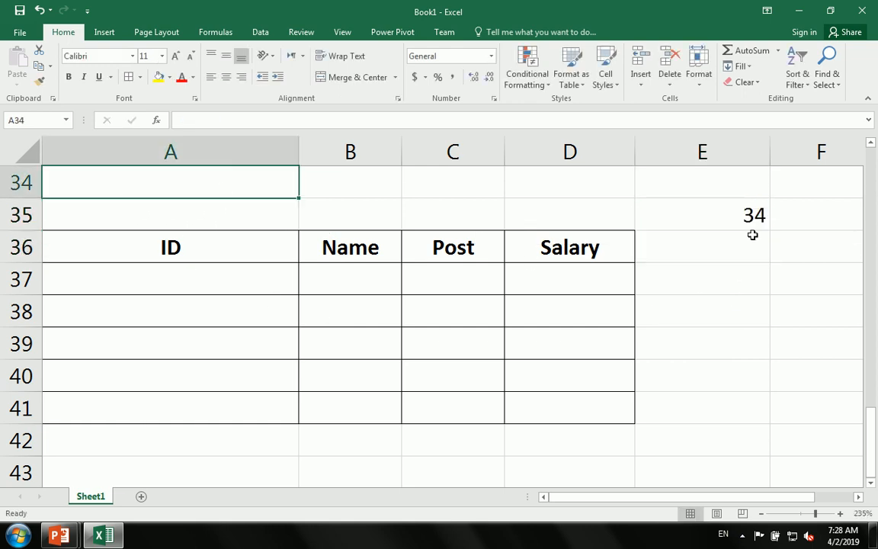
# Fill the ROW formula from E35 down to E36 and clear both test cells
pyautogui.click(748, 226)
pyautogui.moveTo(770, 230); pyautogui.dragTo(772, 260)
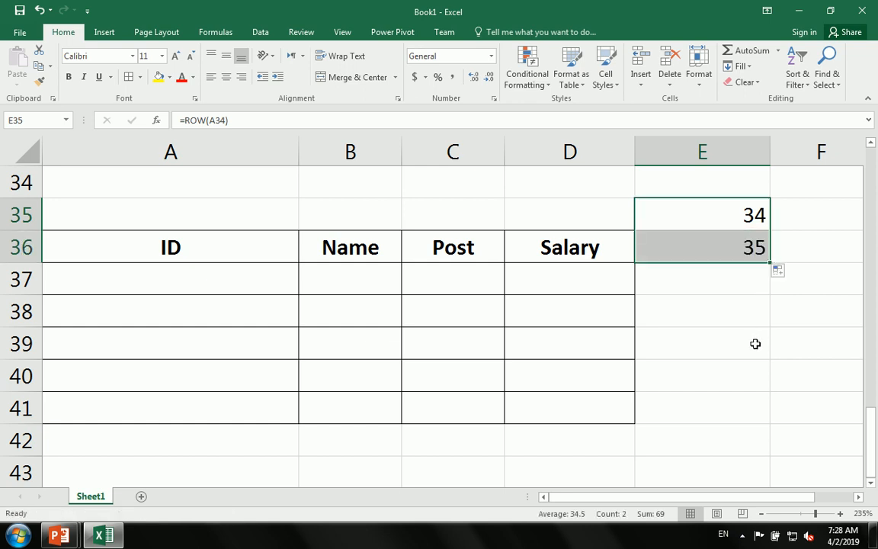
pyautogui.moveTo(740, 335); pyautogui.dragTo(739, 221)
pyautogui.press('Delete')
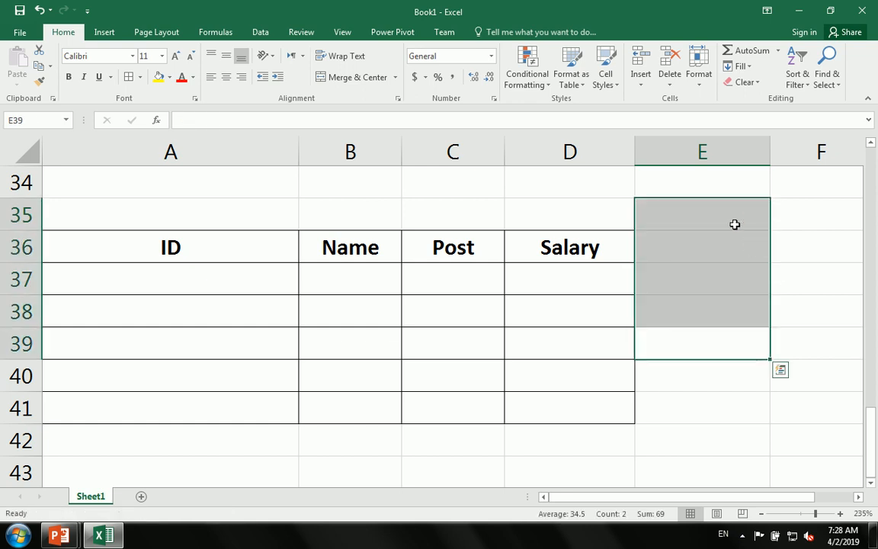
# Enter the formula =ROW(A1) in E35 and look at its reference cell A1 at the start of the sheet
pyautogui.click(699, 215)
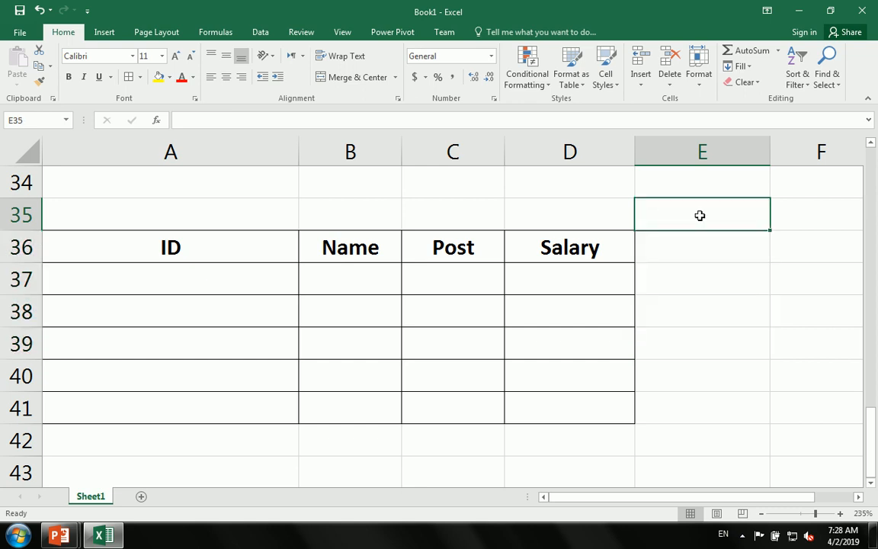
pyautogui.write('=row')
pyautogui.press('Tab')
pyautogui.write('a1)')
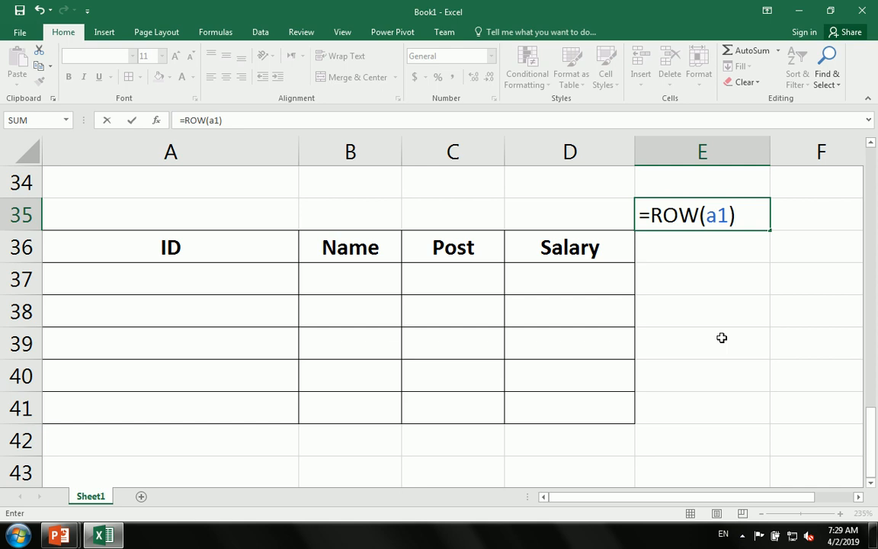
pyautogui.press('Return')
pyautogui.scroll(9, 342, 279)
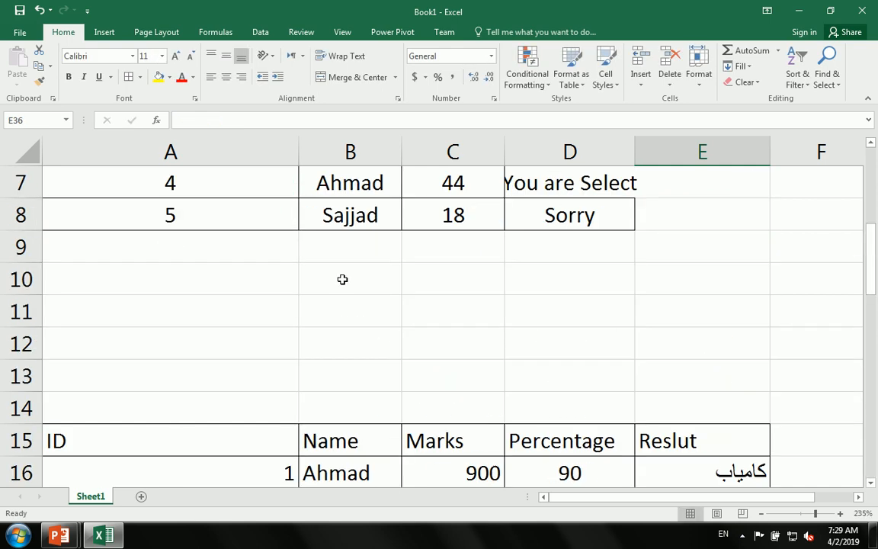
pyautogui.scroll(2, 342, 280)
pyautogui.click(124, 186)
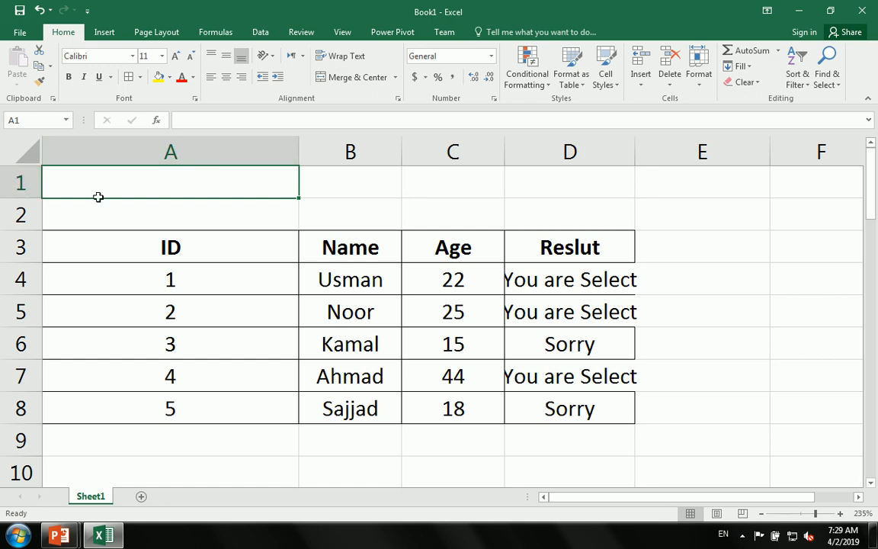
# Return to the ROW(A1) test formula in E35 and clear it
pyautogui.scroll(-11, 346, 244)
pyautogui.scroll(1, 566, 263)
pyautogui.click(728, 318)
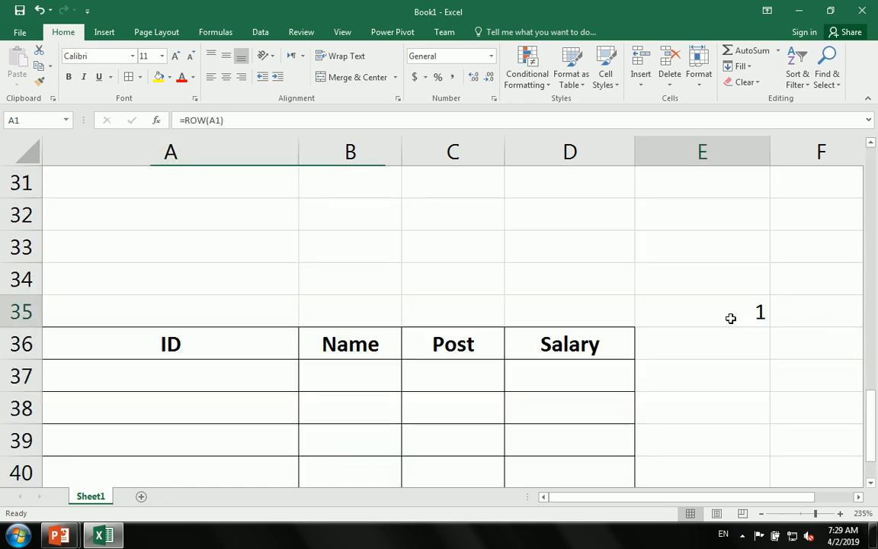
pyautogui.moveTo(769, 326); pyautogui.dragTo(729, 294)
pyautogui.press('Delete')
# Enter the formula =IF(B37="","",ROW(A1)) in A37, accepting the correction of the missing closing bracket
pyautogui.scroll(-1, 206, 250)
pyautogui.click(238, 269)
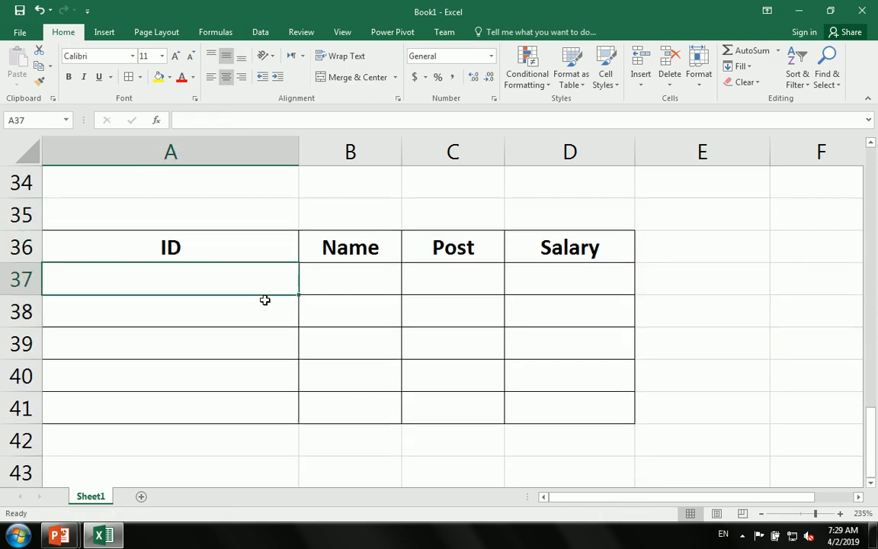
pyautogui.write('=if')
pyautogui.press('Tab')
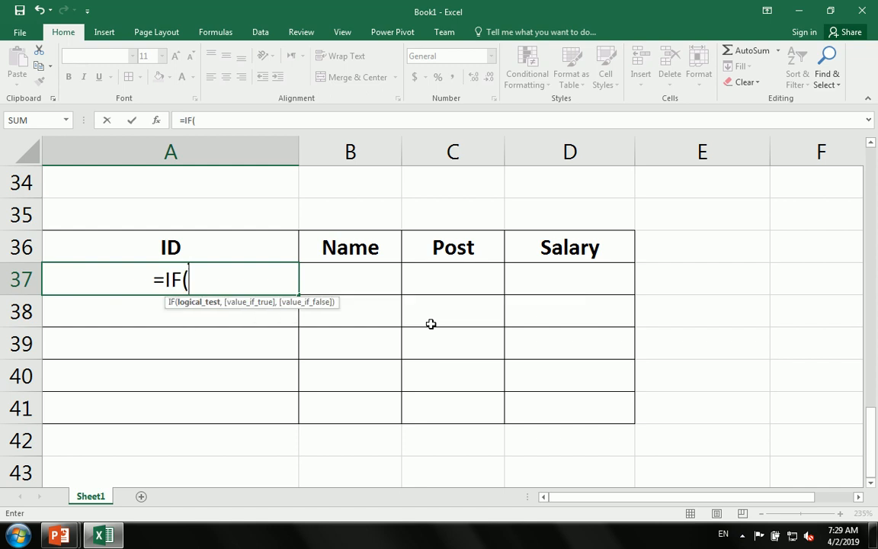
pyautogui.click(392, 274)
pyautogui.write('=')
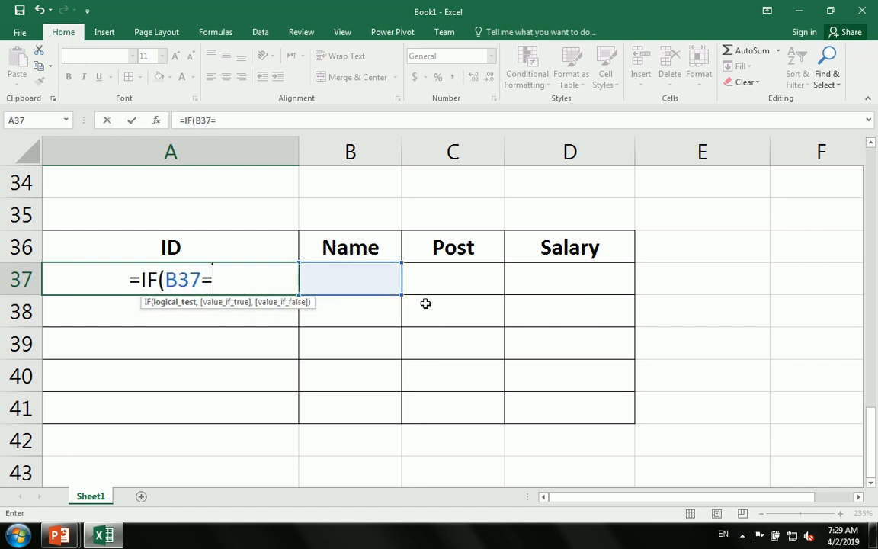
pyautogui.write('""')
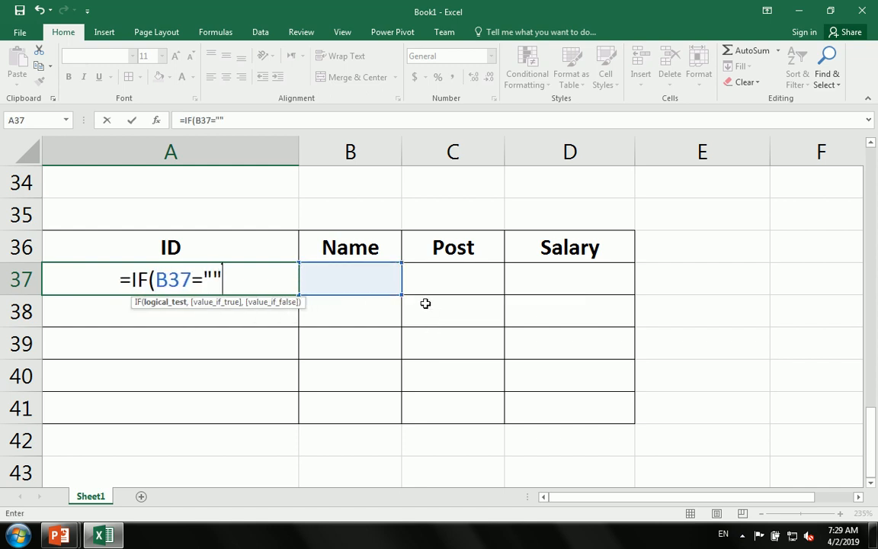
pyautogui.write(',"",')
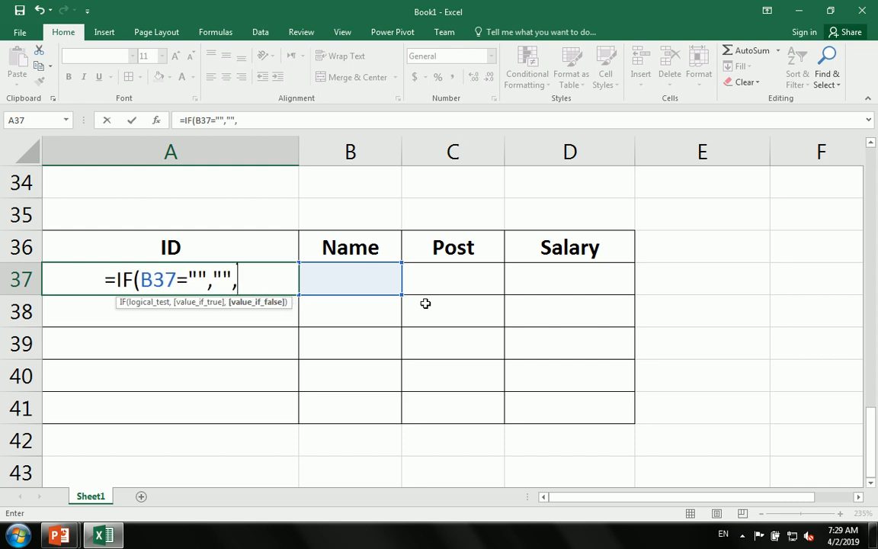
pyautogui.write('row')
pyautogui.press('Tab')
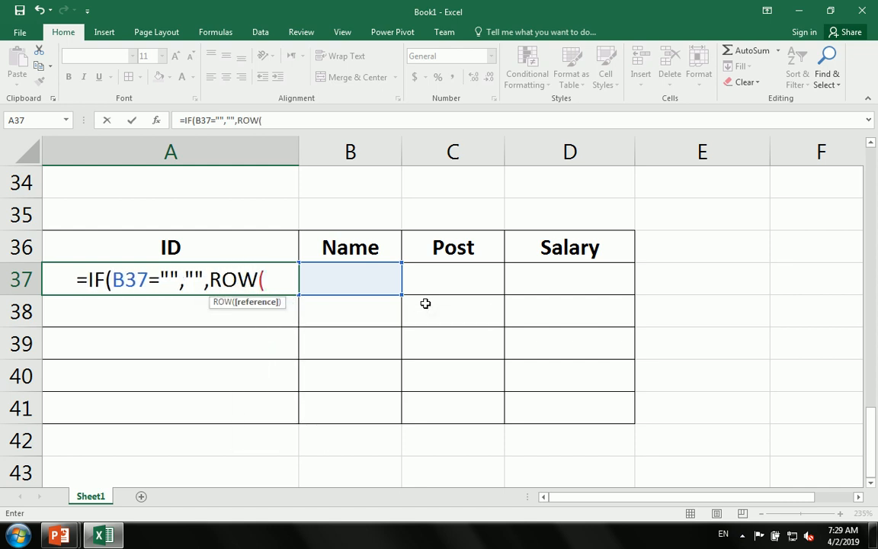
pyautogui.write('a1')
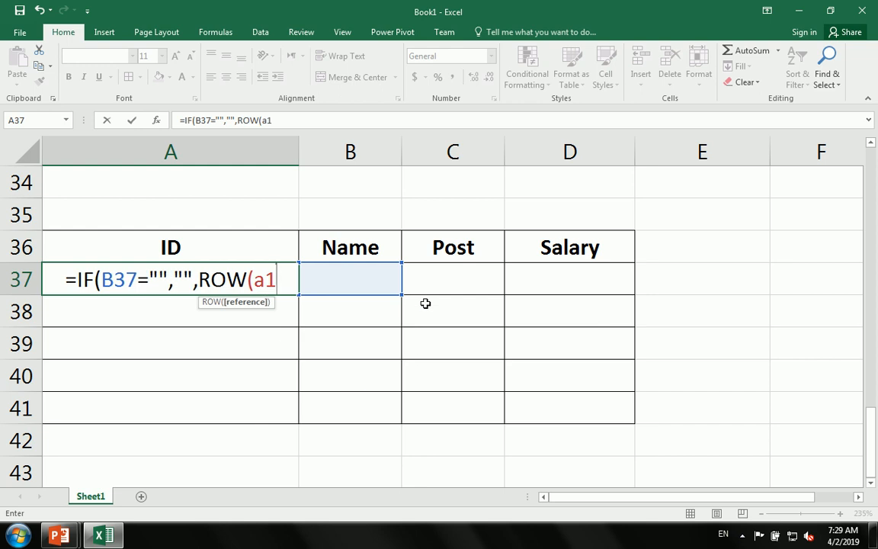
pyautogui.write(')')
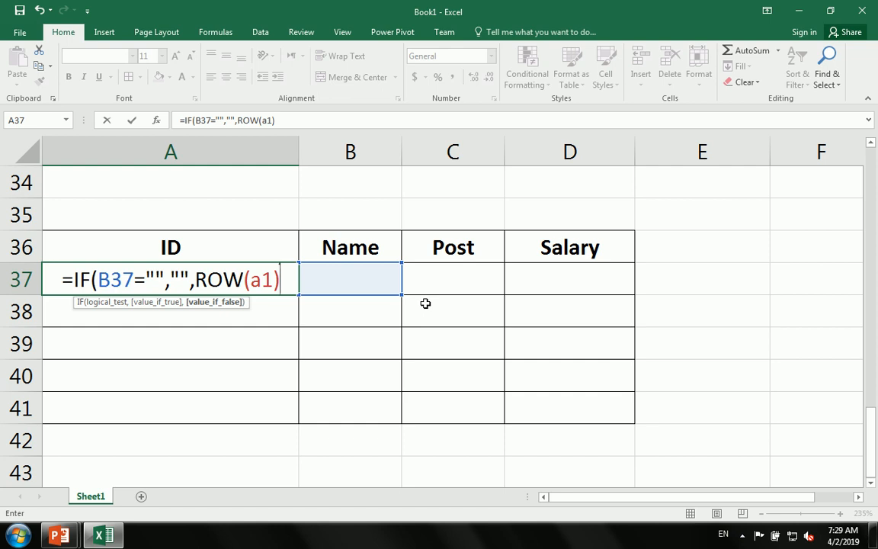
pyautogui.press('Return')
pyautogui.click(413, 316)
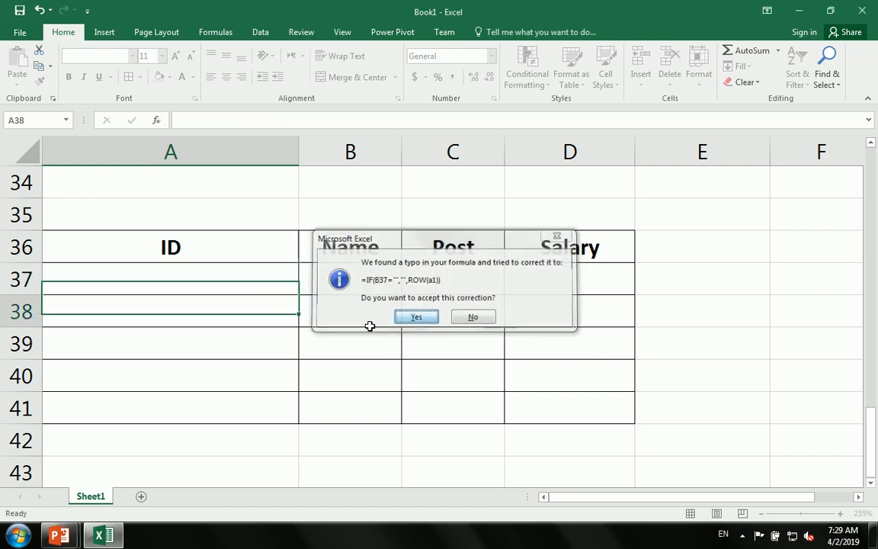
# Fill the A37 formula down through A41 and enter sdf in each Name cell from B37 to B41
pyautogui.moveTo(300, 298); pyautogui.dragTo(293, 413)
pyautogui.click(333, 284)
pyautogui.write('sdf')
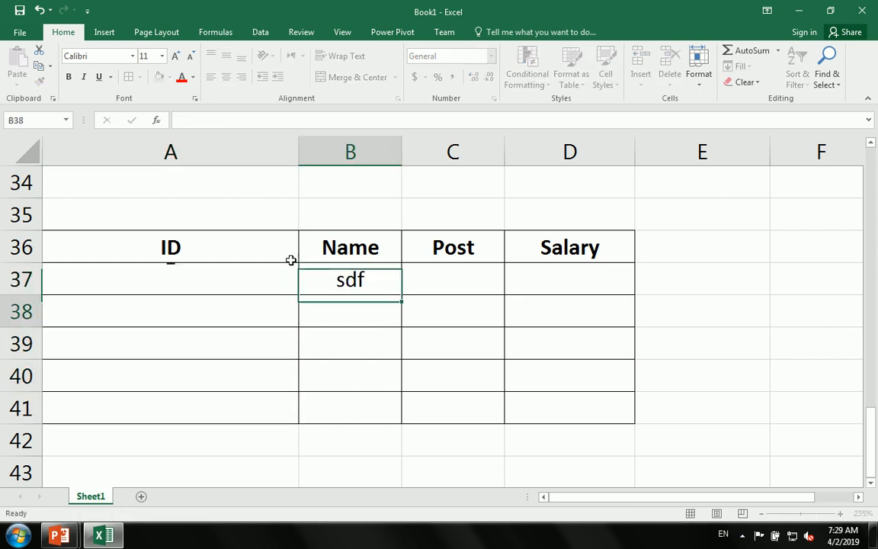
pyautogui.press('Return')
pyautogui.write('sdf')
pyautogui.press('Return')
pyautogui.write('sdf')
pyautogui.press('Return')
pyautogui.write('sdf')
pyautogui.press('Return')
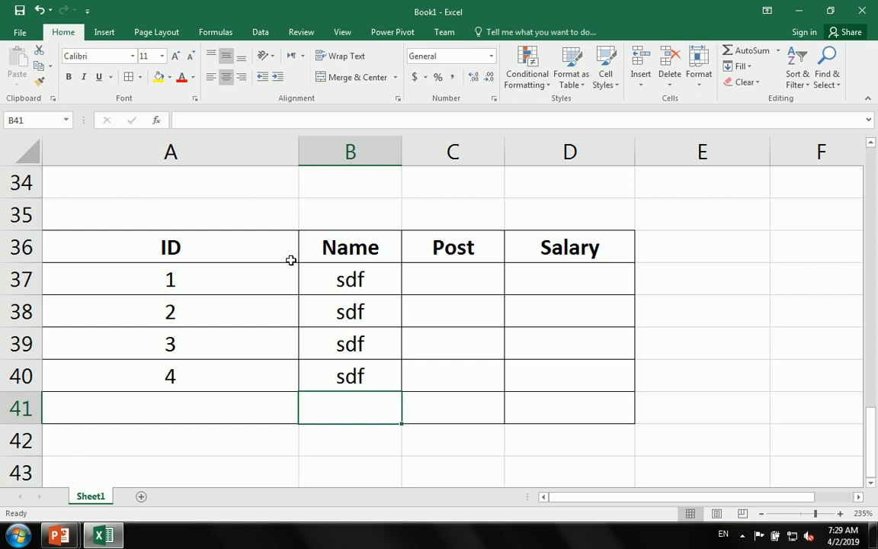
pyautogui.write('sdf')
# Delete the names in B39 and B38 and check the remaining IDs in A40:A41
pyautogui.press('Up')
pyautogui.press('Up')
pyautogui.press('Delete')
pyautogui.press('Up')
pyautogui.press('Delete')
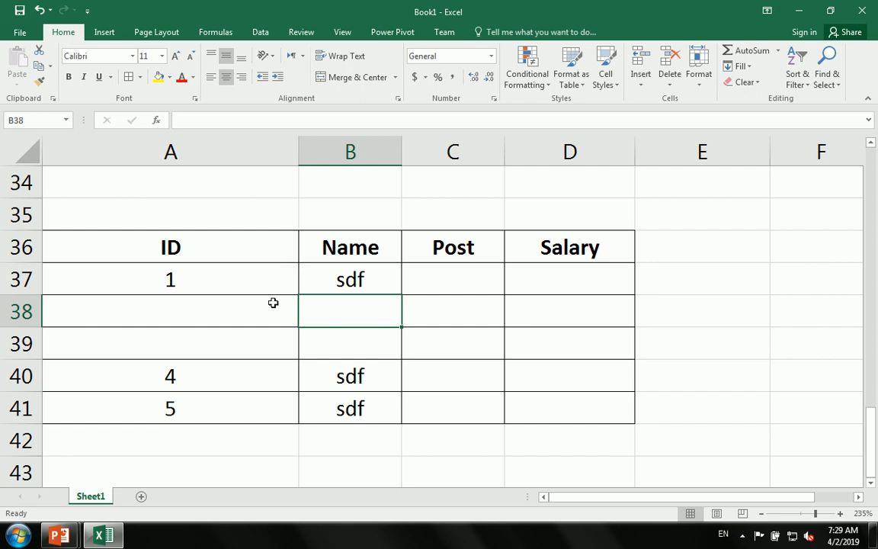
pyautogui.click(303, 353)
pyautogui.click(349, 403)
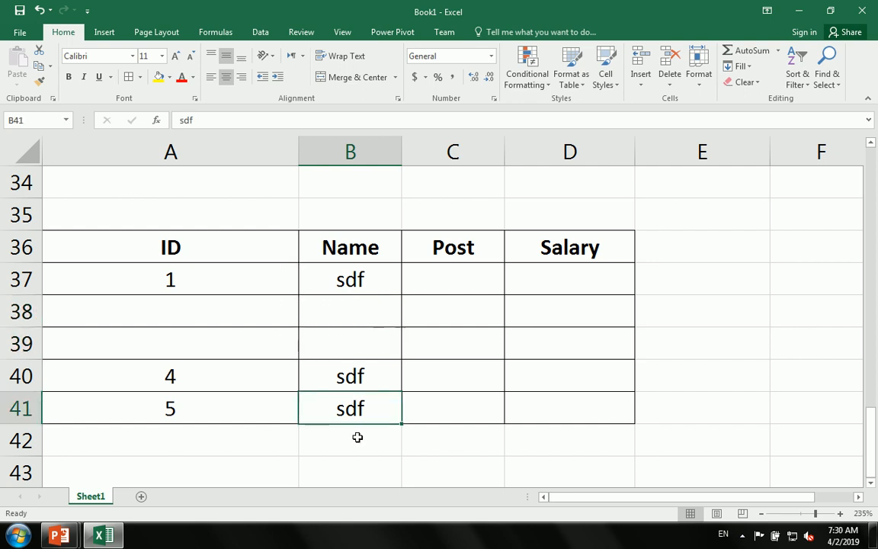
pyautogui.moveTo(172, 370); pyautogui.dragTo(182, 426)
pyautogui.click(305, 429)
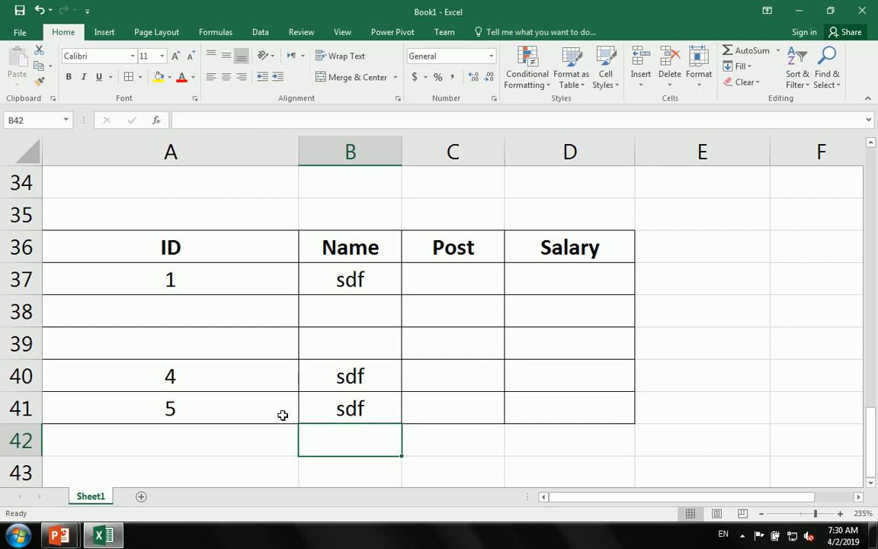
# Enter dfg in the empty Name cells B38 and B39
pyautogui.click(343, 308)
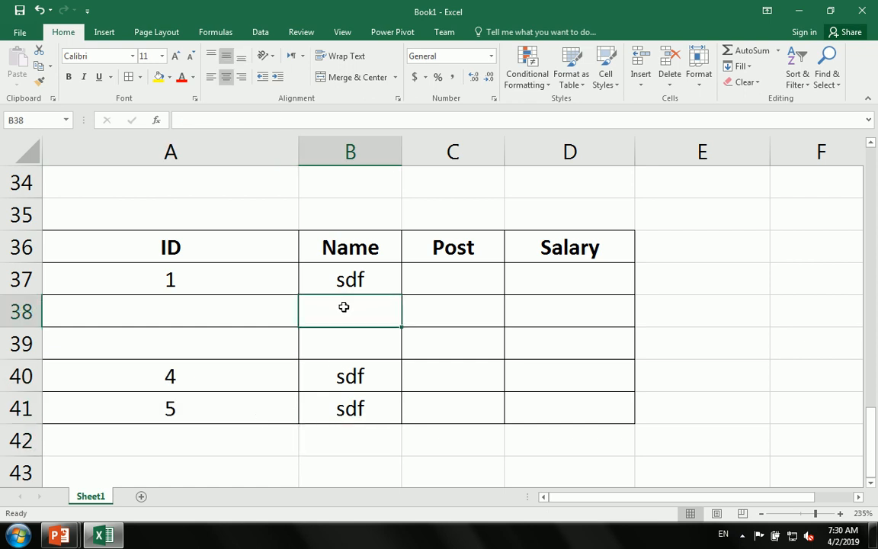
pyautogui.write('dfg')
pyautogui.click(340, 349)
pyautogui.write('dfg')
pyautogui.click(371, 411)
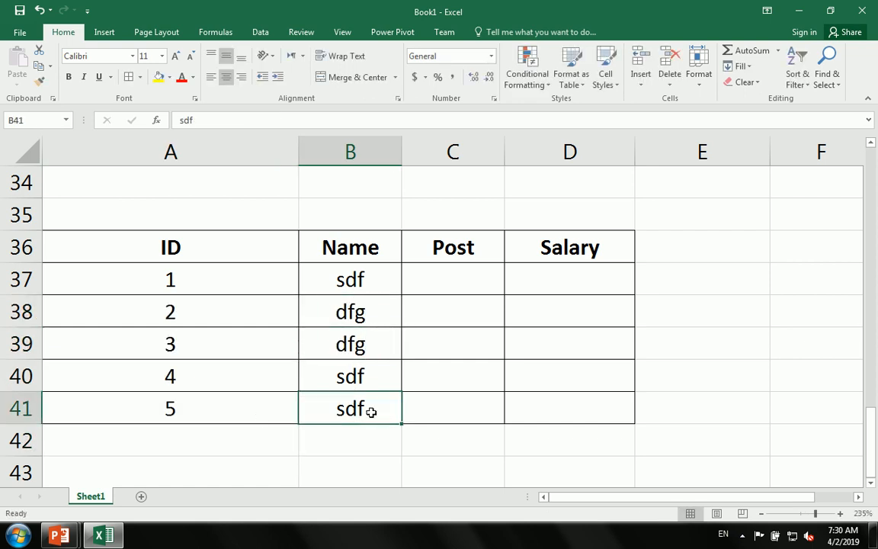
# Select the whole table A36:D41 and switch to the PowerPoint slide show with the function list
pyautogui.moveTo(228, 251); pyautogui.dragTo(602, 412)
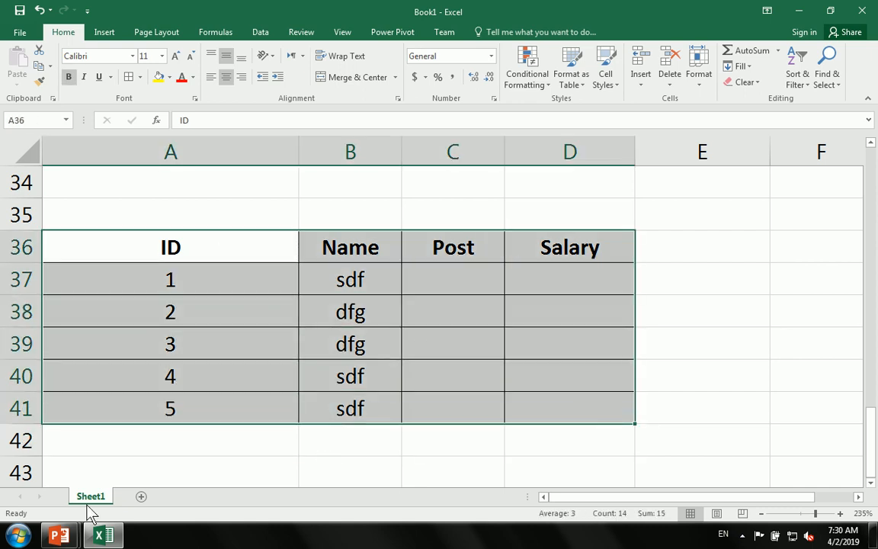
pyautogui.click(76, 537)
pyautogui.click(210, 473)
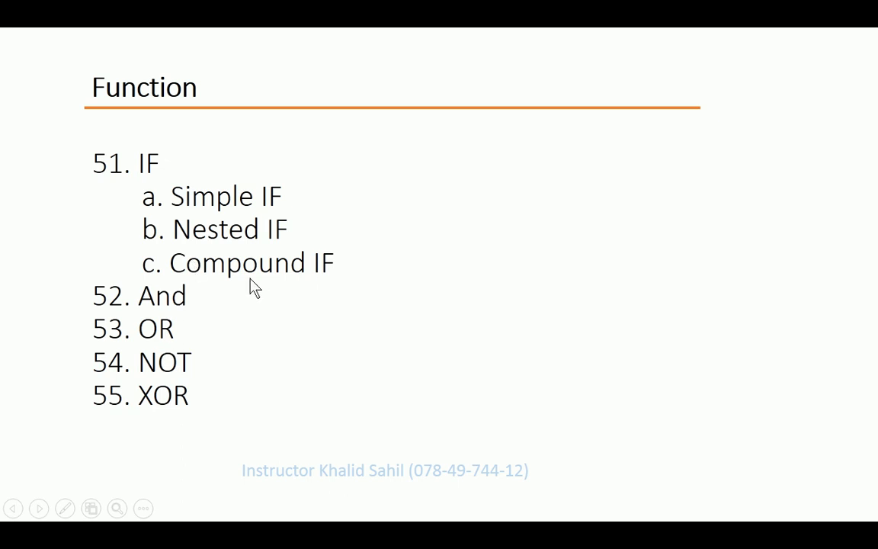
# End the slide show, close PowerPoint, and close the Excel workbook without saving the changes
pyautogui.press('Escape')
pyautogui.click(862, 11)
pyautogui.click(862, 10)
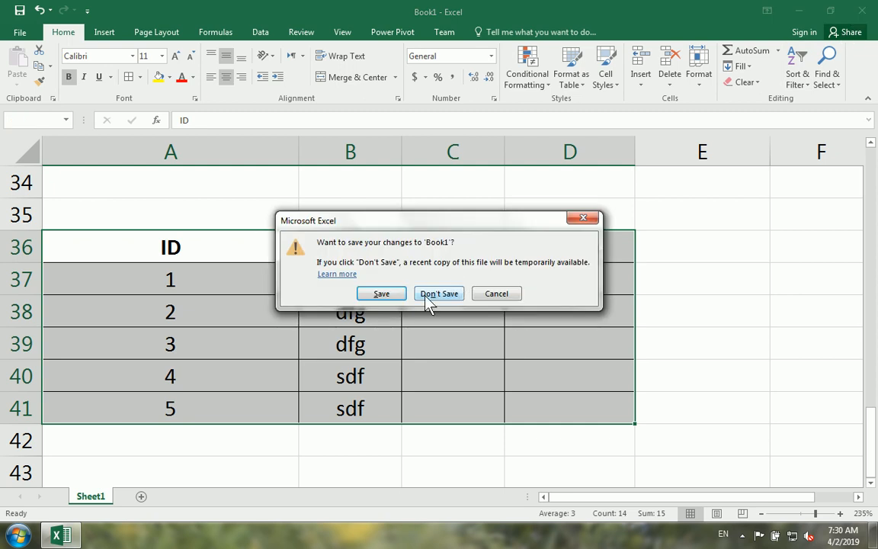
pyautogui.click(425, 297)
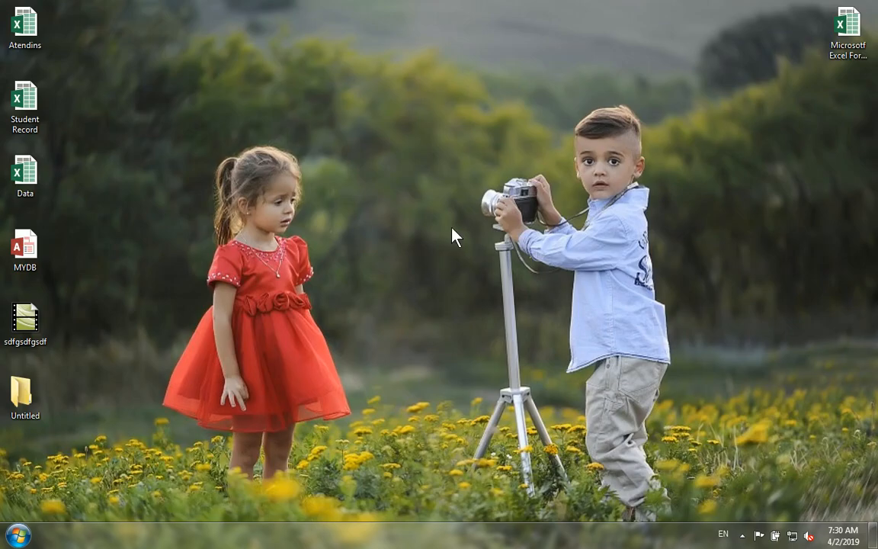
pyautogui.click(741, 536)
pyautogui.click(741, 444)
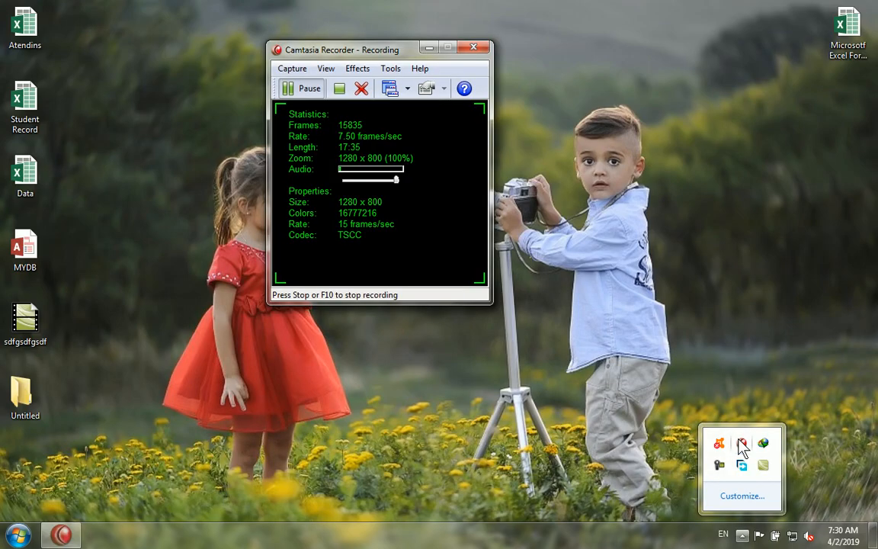